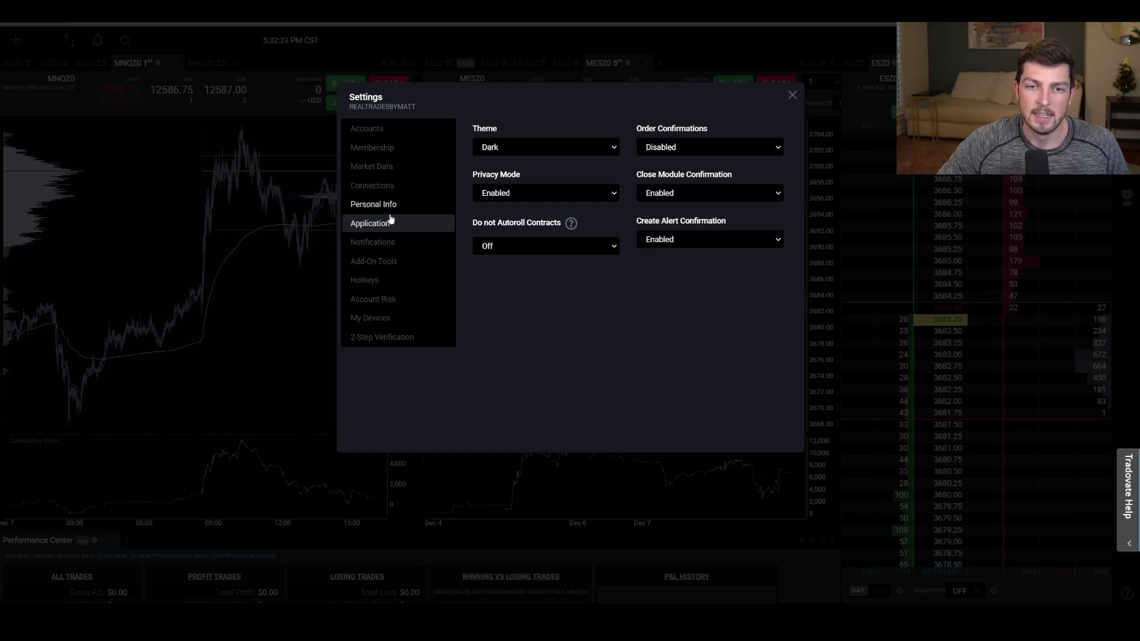
Review the activated add-on tools and the further add-ons available for activation in the settings.
click(380, 265)
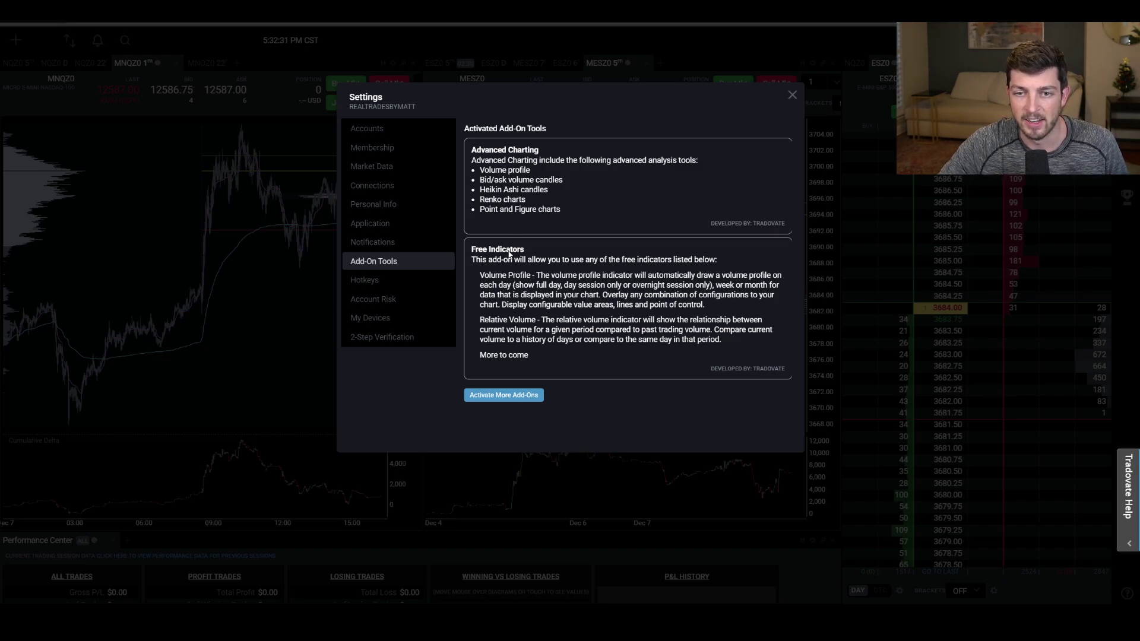
click(504, 396)
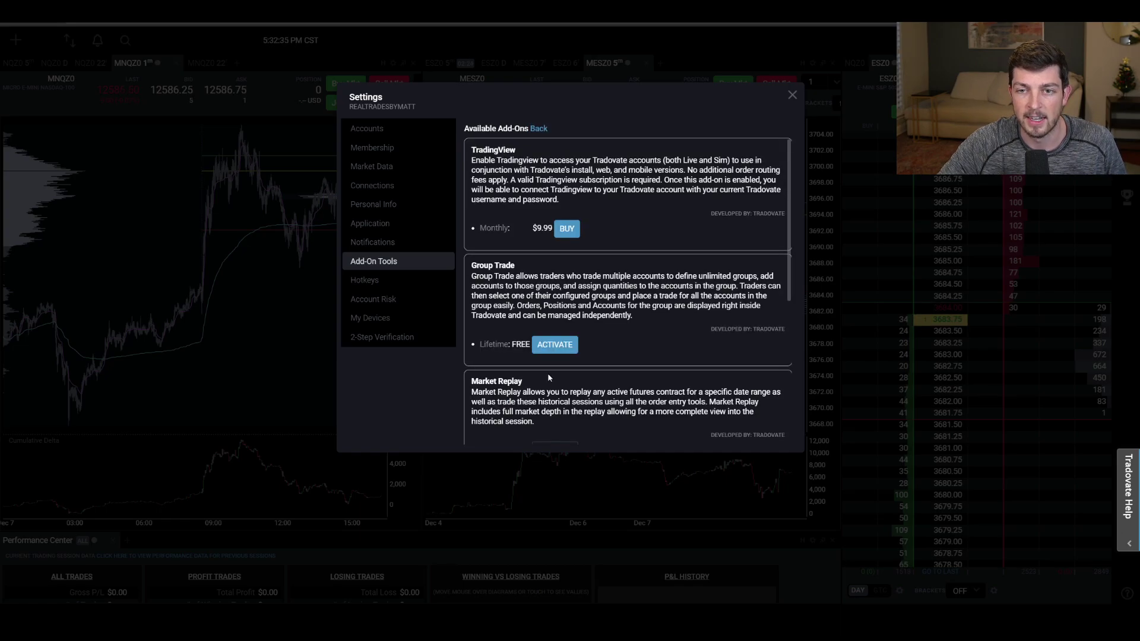
scroll(595, 283, down, 5)
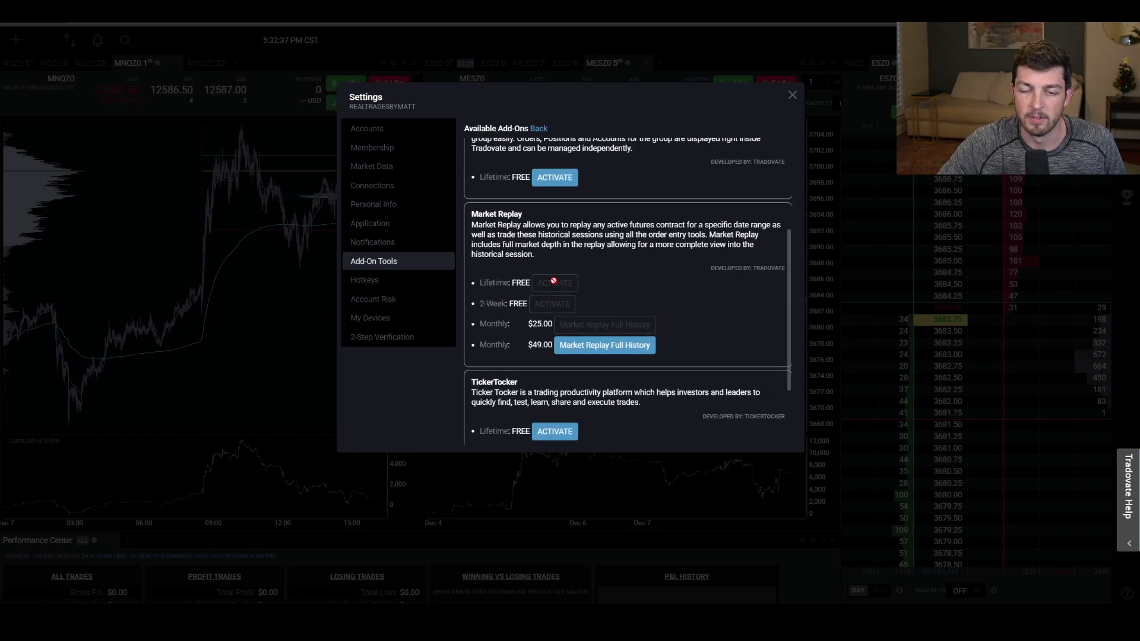
scroll(593, 279, down, 1)
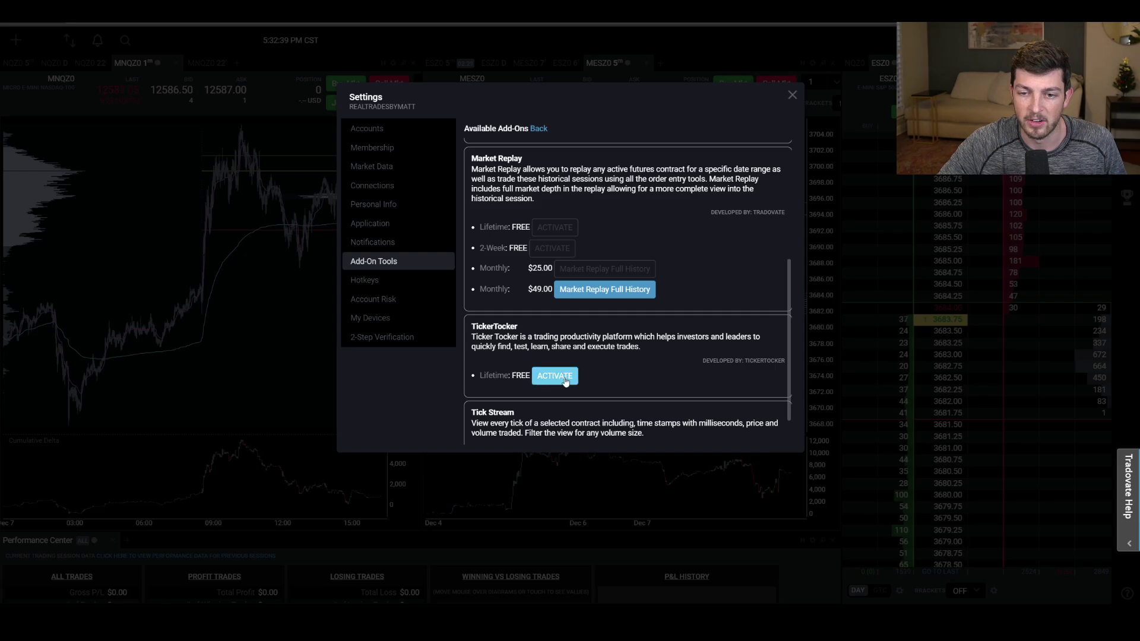
scroll(682, 237, up, 4)
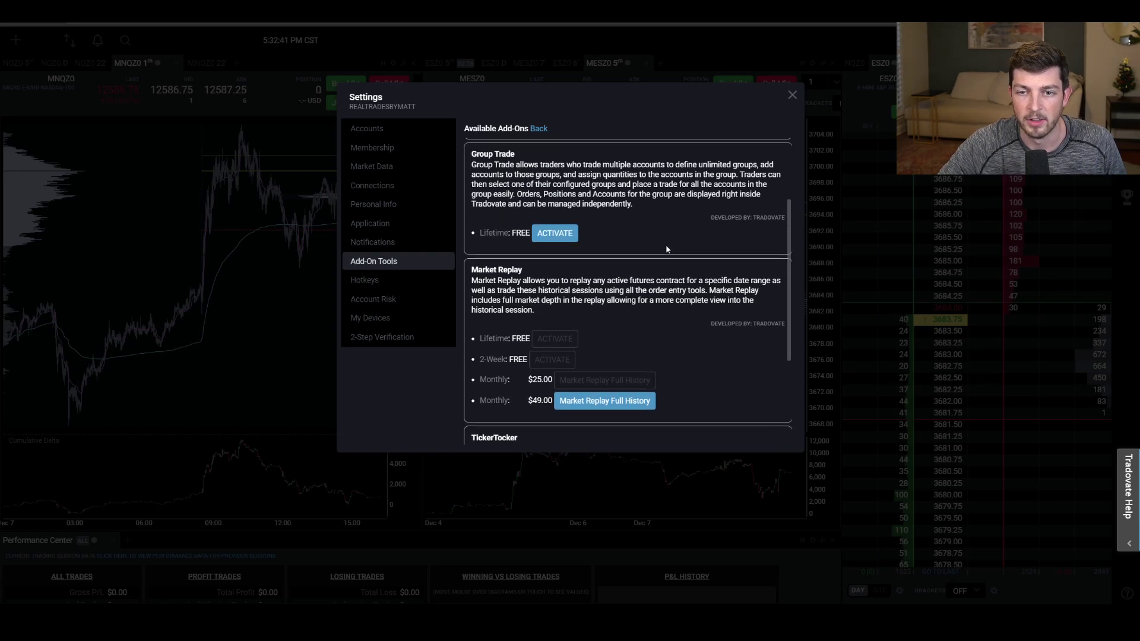
scroll(619, 292, down, 5)
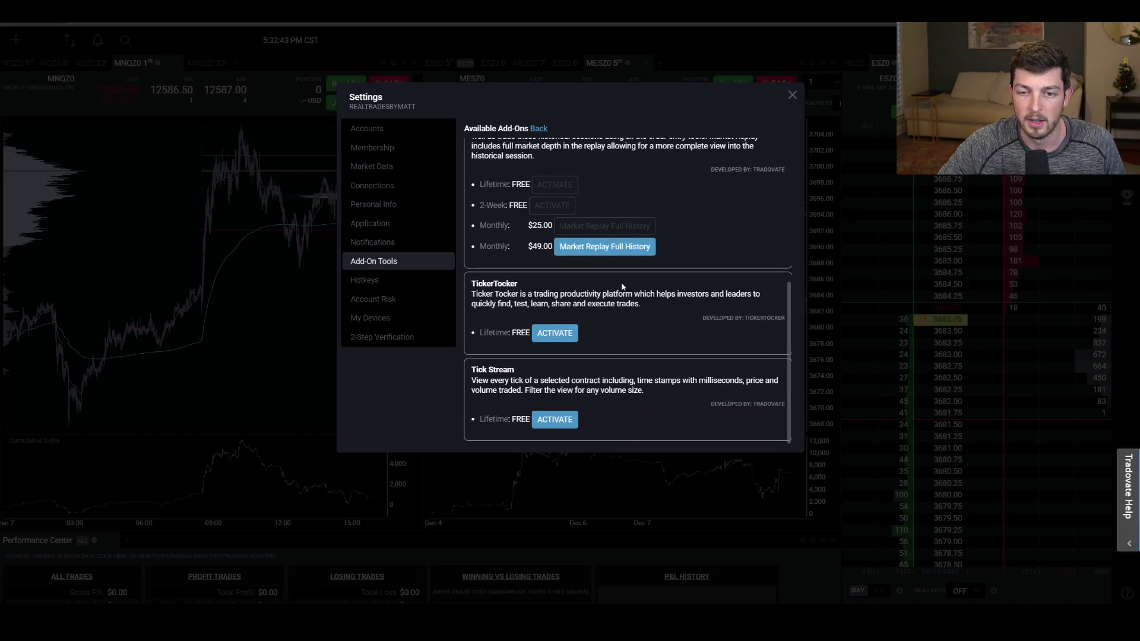
scroll(622, 287, up, 5)
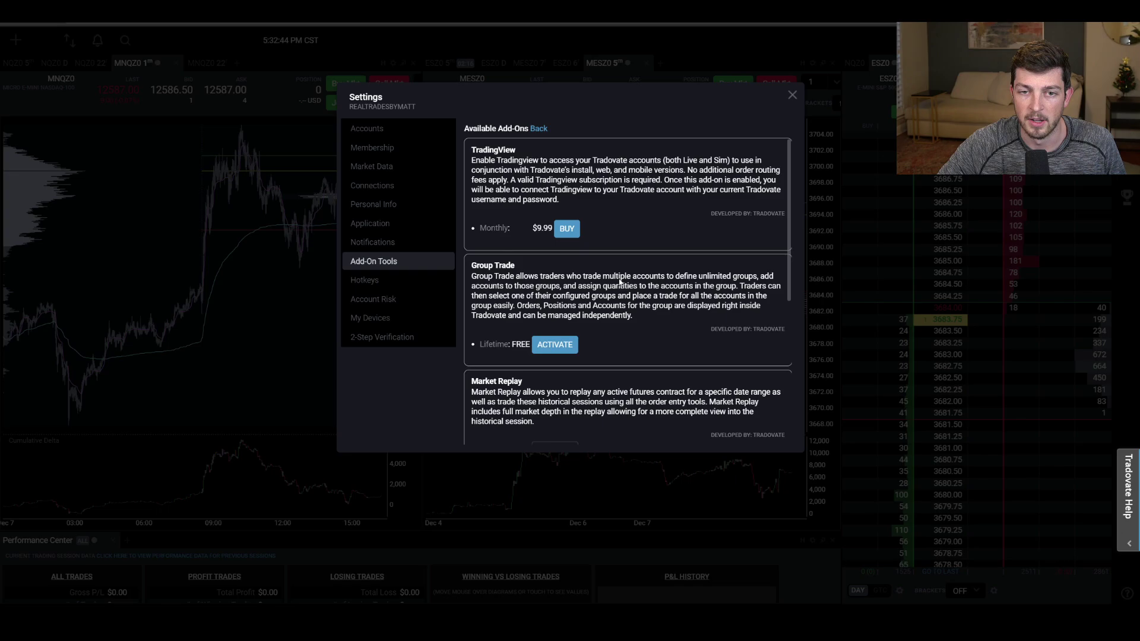
click(538, 128)
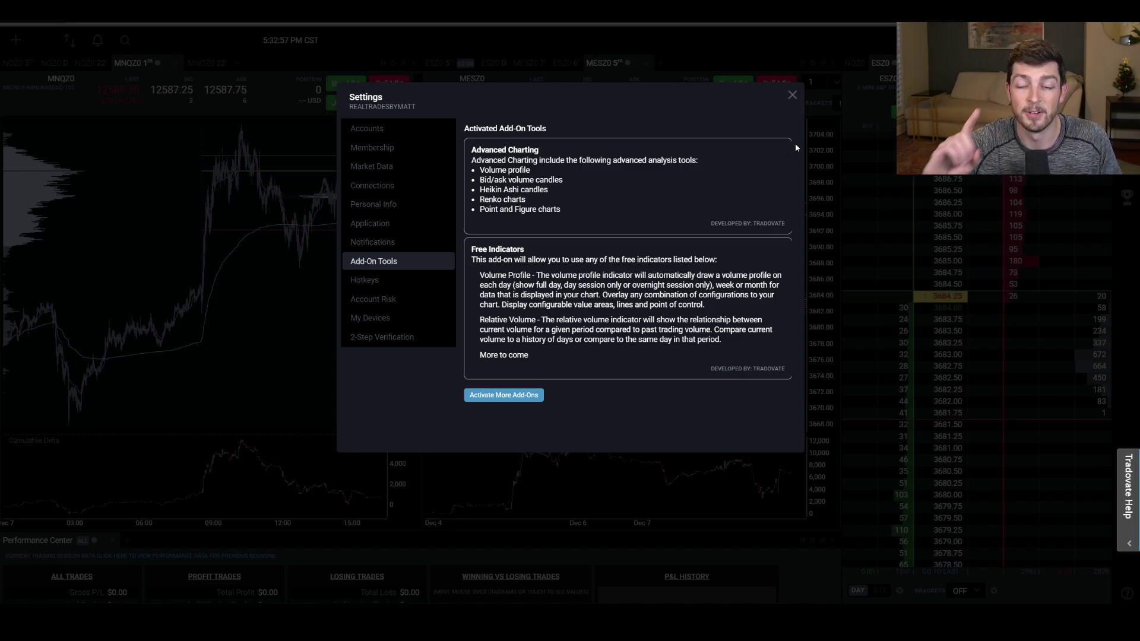
click(792, 96)
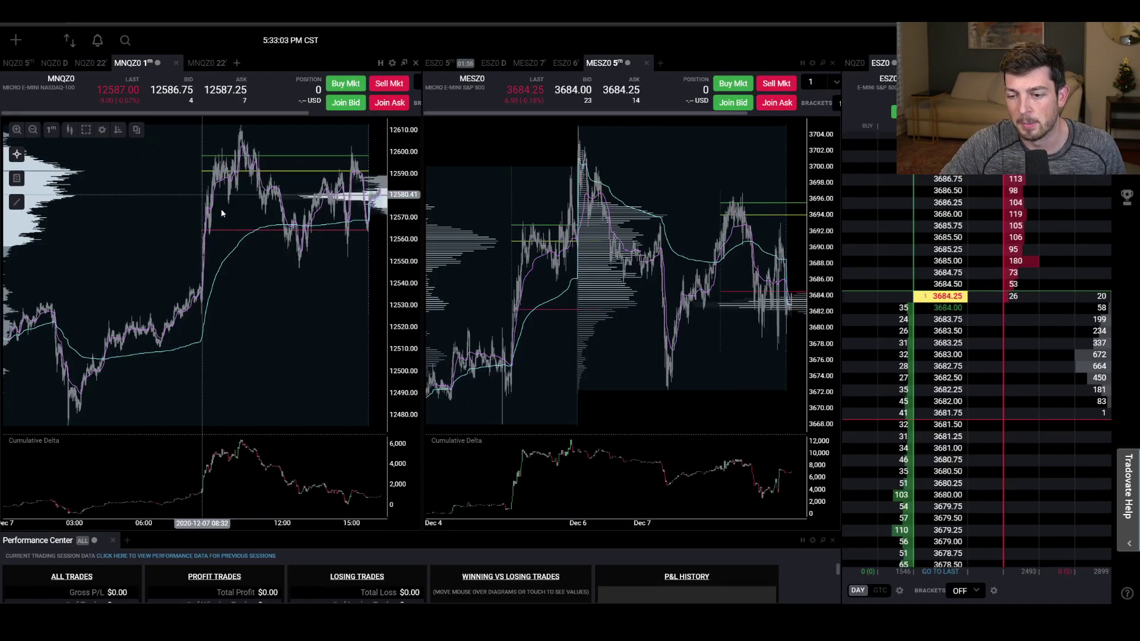
Export the workspace template "The goods" to a file.
click(835, 540)
click(666, 95)
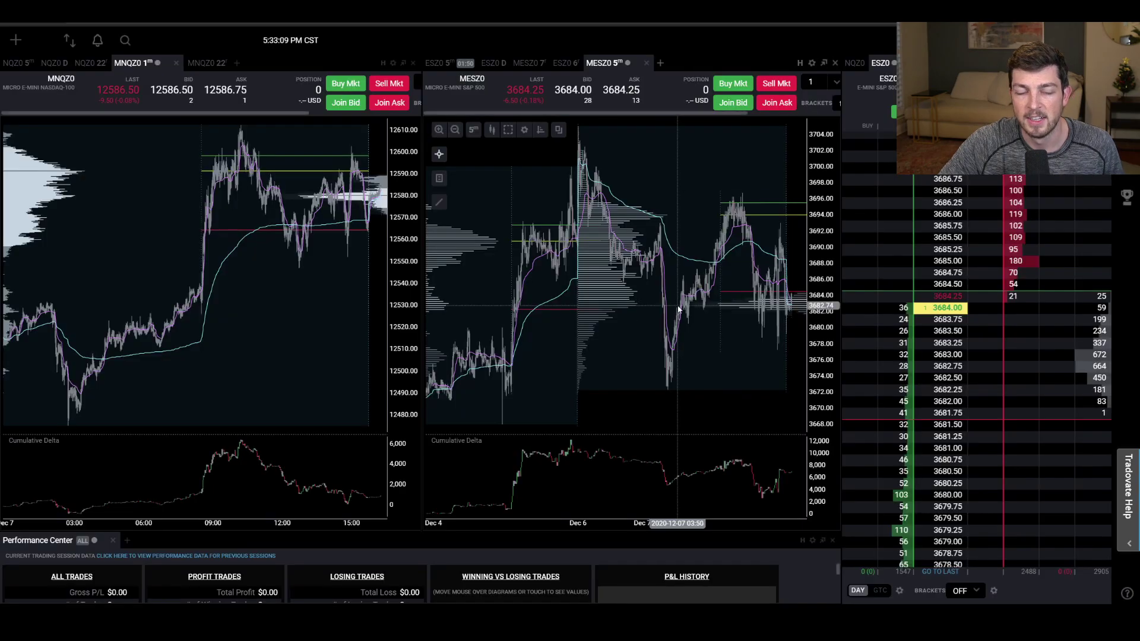
click(16, 41)
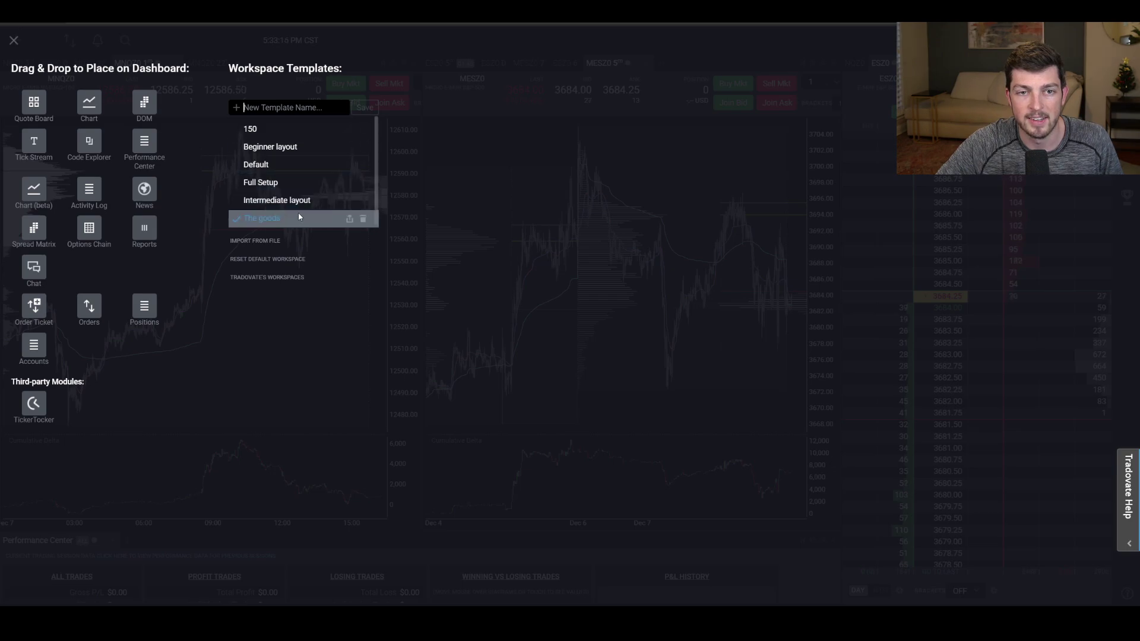
click(350, 219)
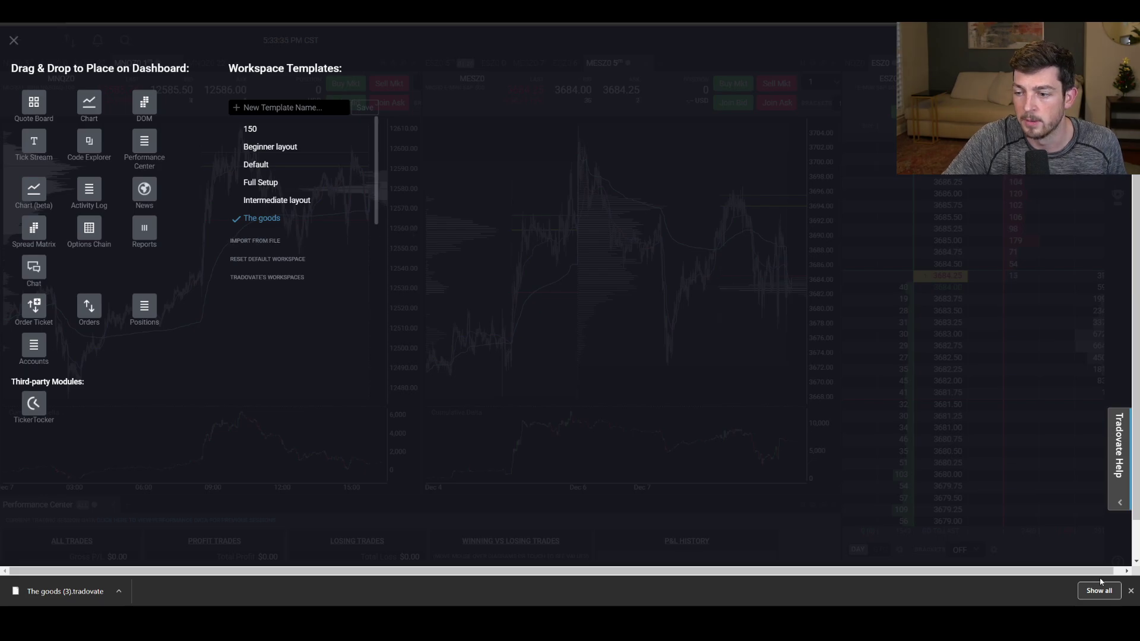
click(1131, 591)
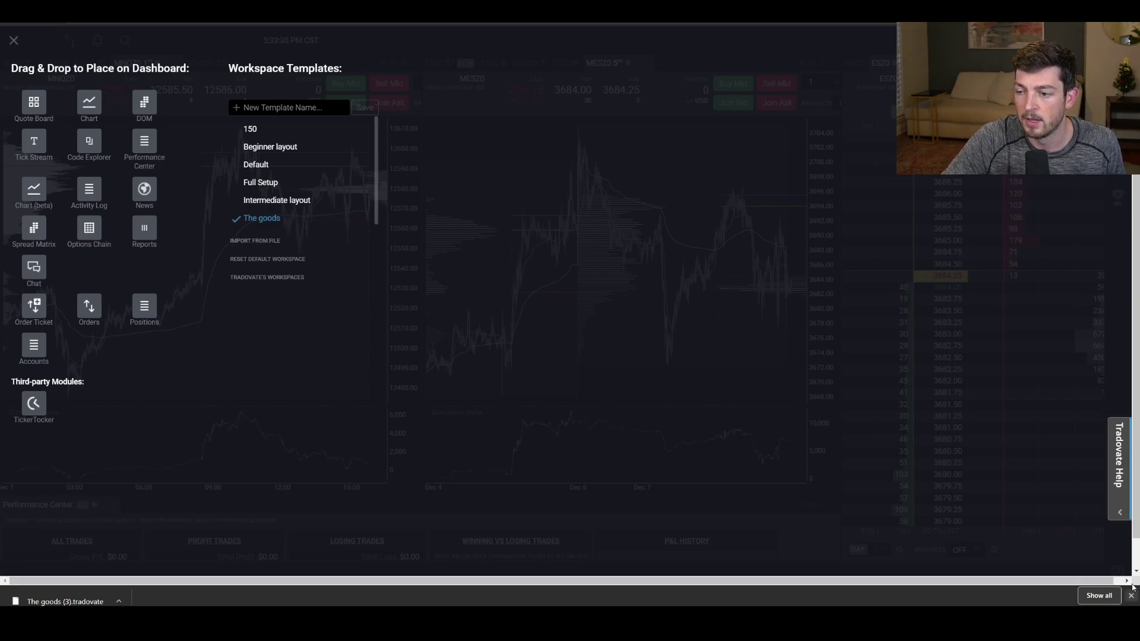
click(13, 40)
Remove both chart modules, the Performance Center and the DOM to leave an empty workspace.
click(417, 64)
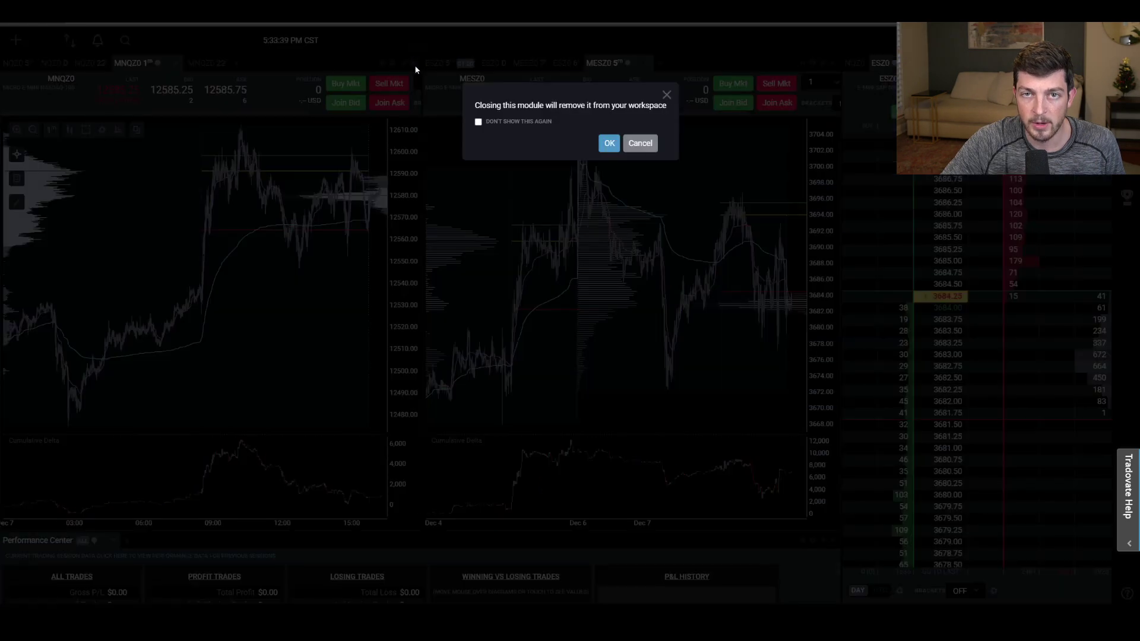
click(609, 143)
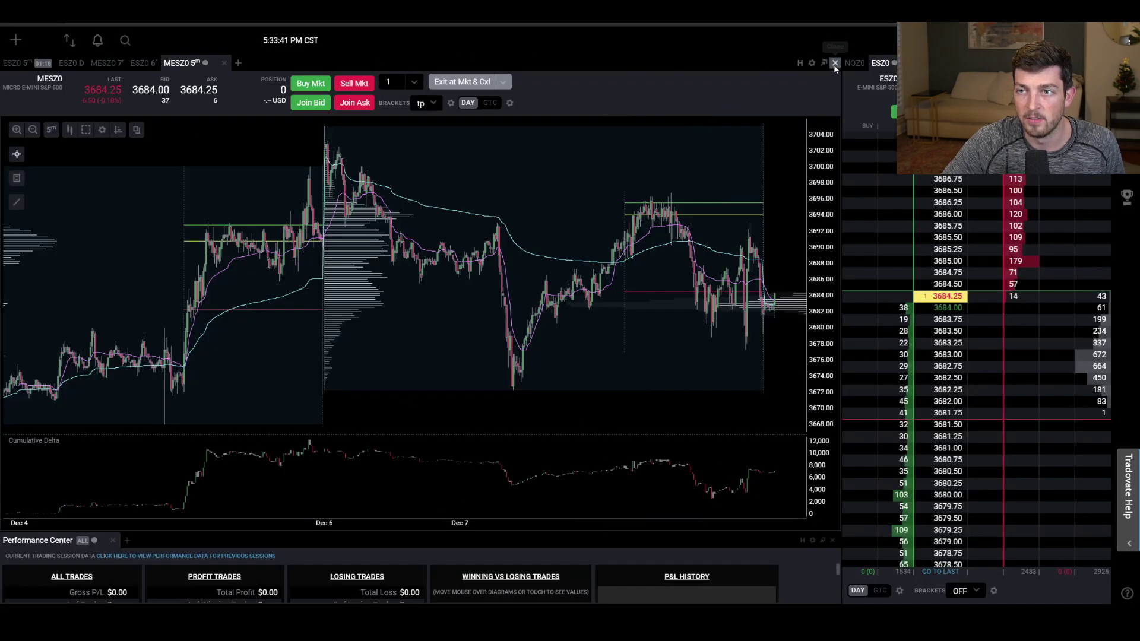
click(835, 63)
click(609, 143)
click(832, 63)
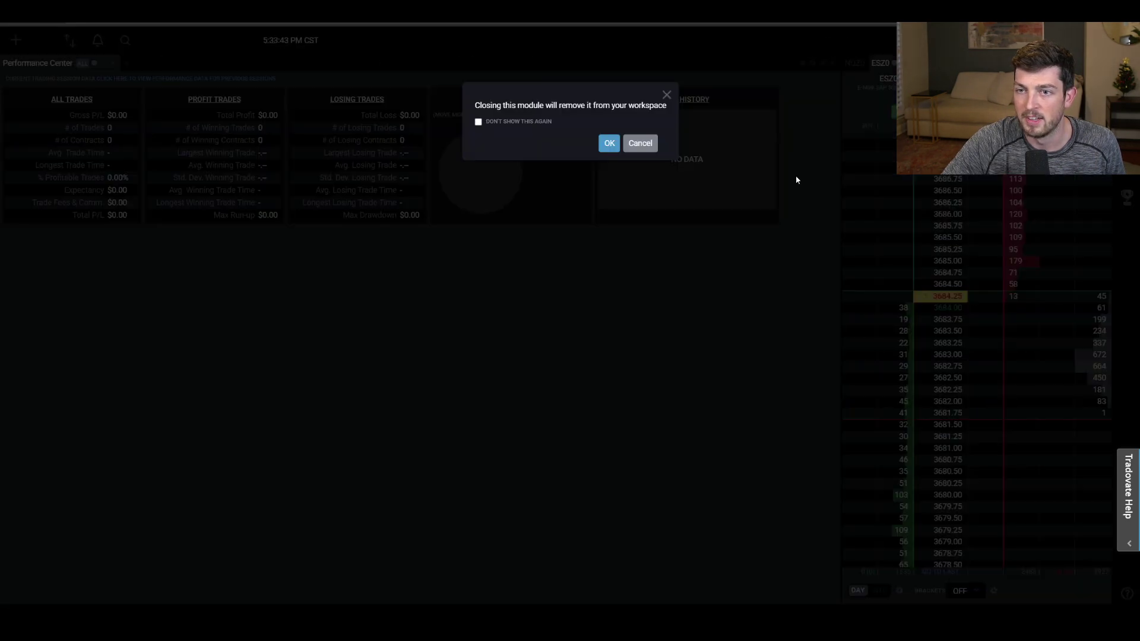
click(607, 143)
click(834, 63)
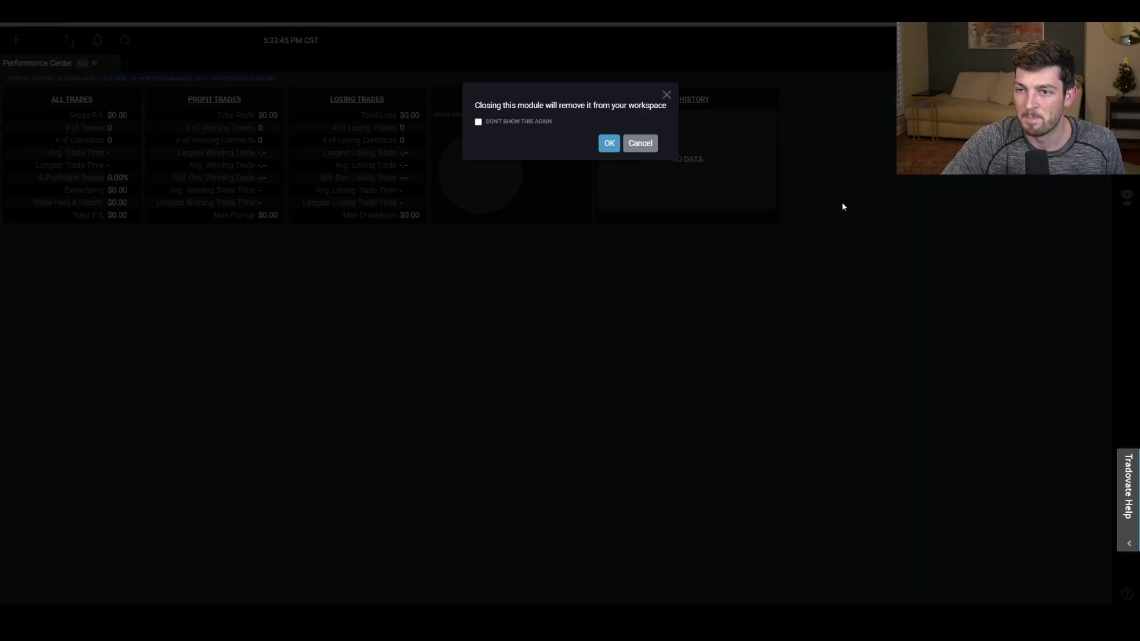
click(608, 143)
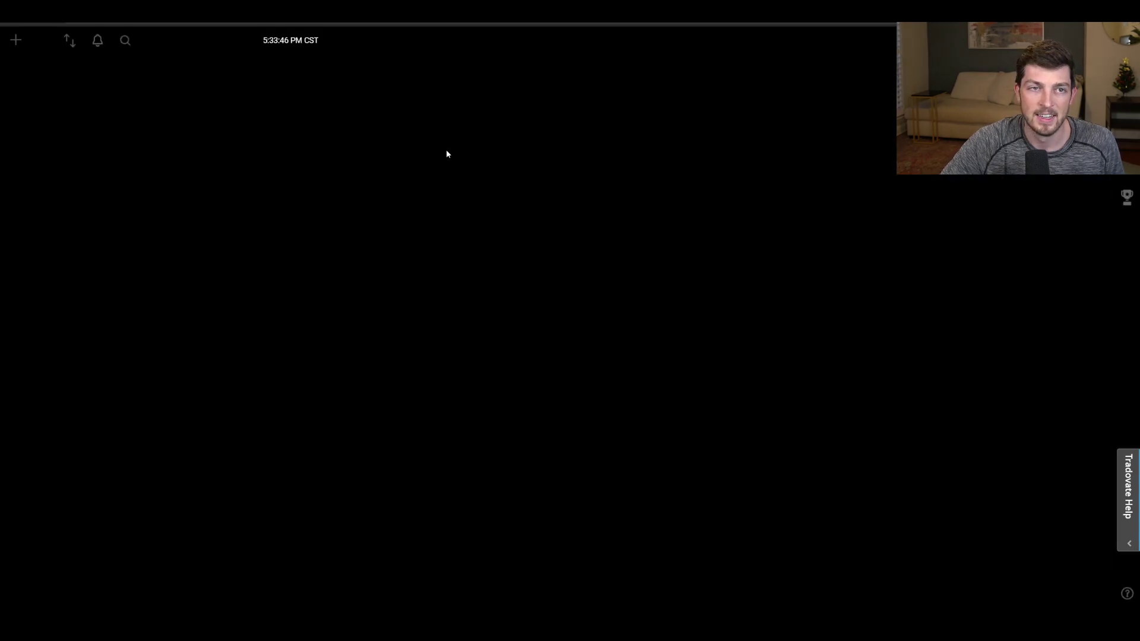
Place a Performance Center module on the empty dashboard and add a DOM module to the right of it.
click(16, 41)
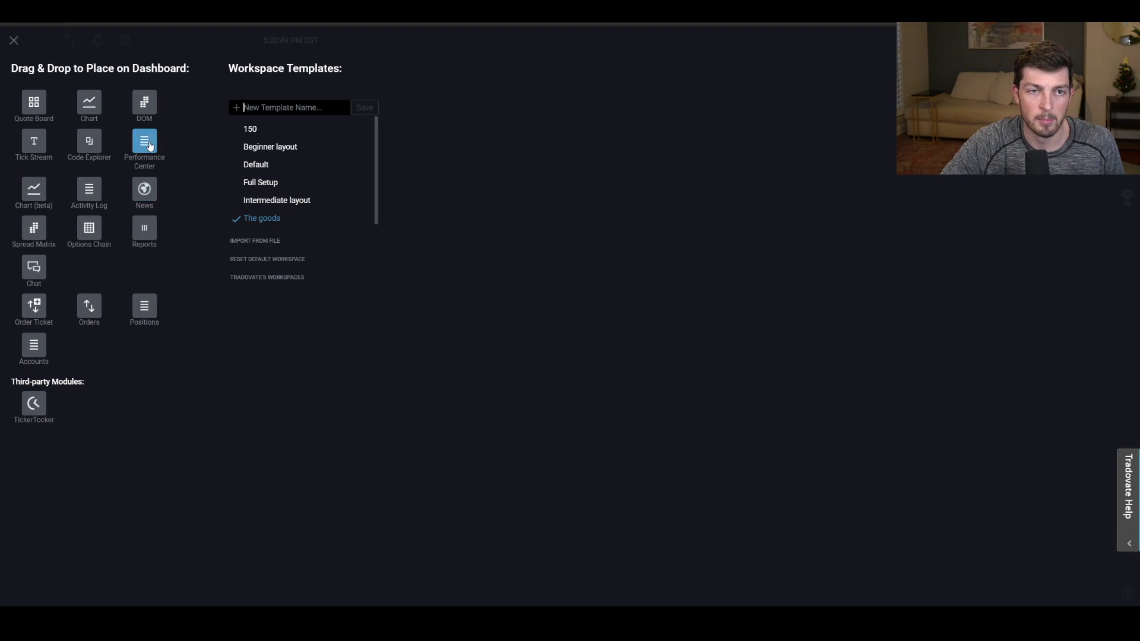
drag(145, 148, 647, 385)
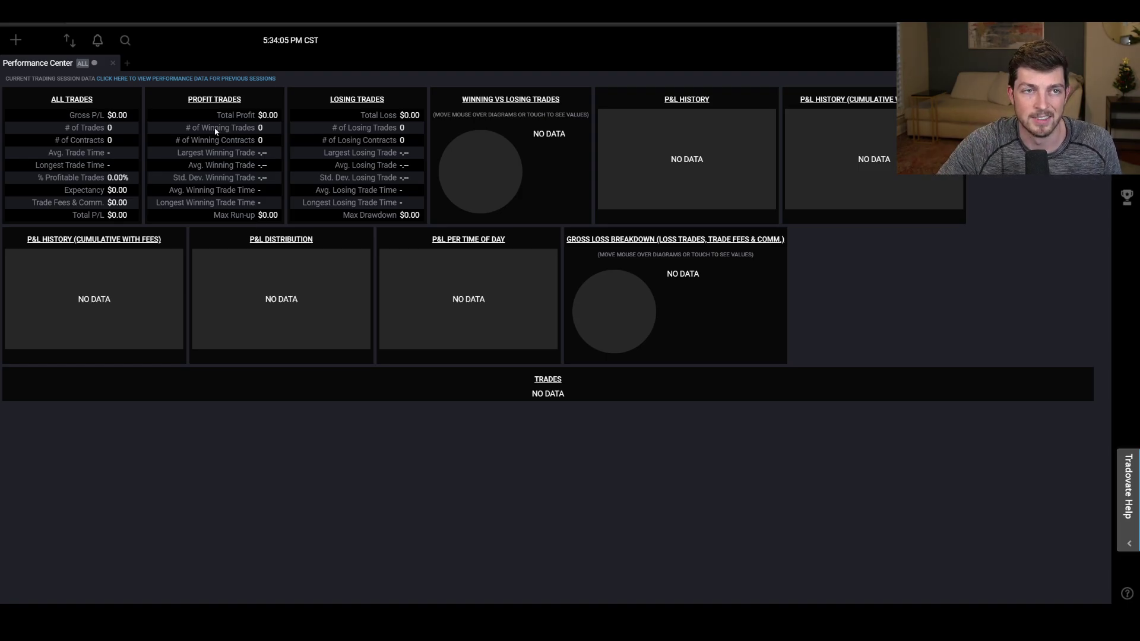
click(16, 42)
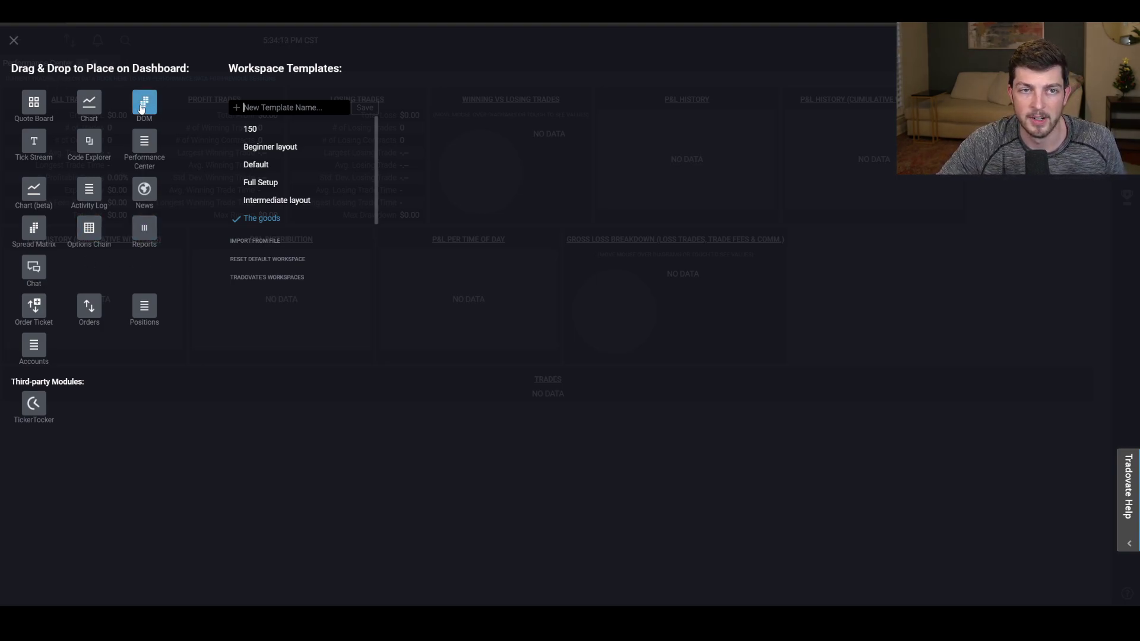
drag(144, 106, 988, 240)
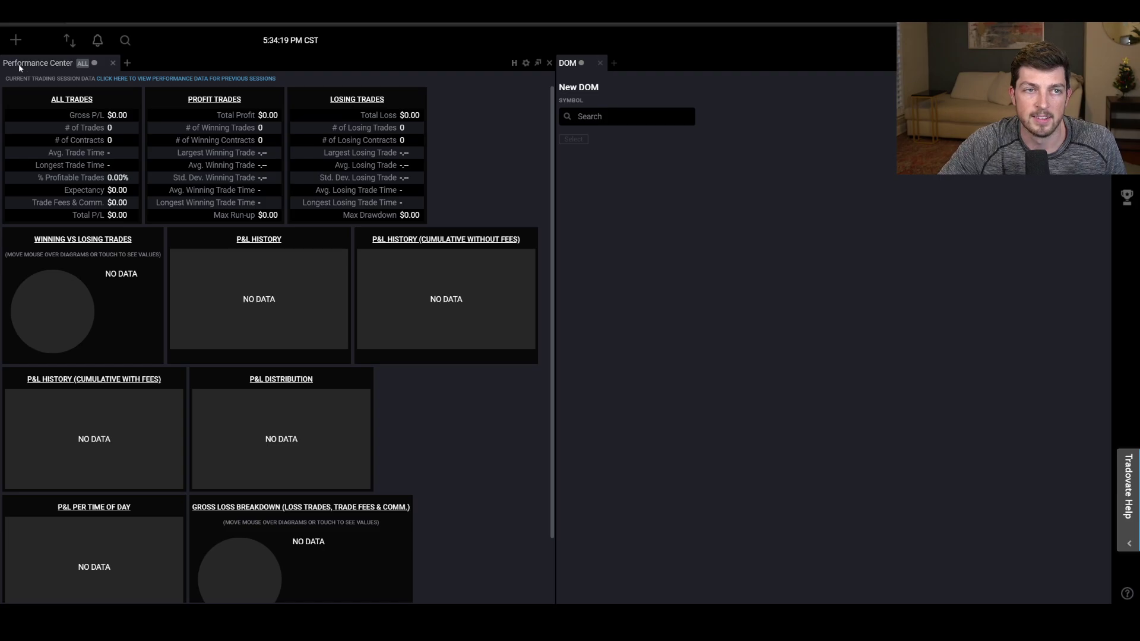
Add a Chart module above the Performance Center and dock the Performance Center as a short strip beneath the Chart and DOM.
click(16, 40)
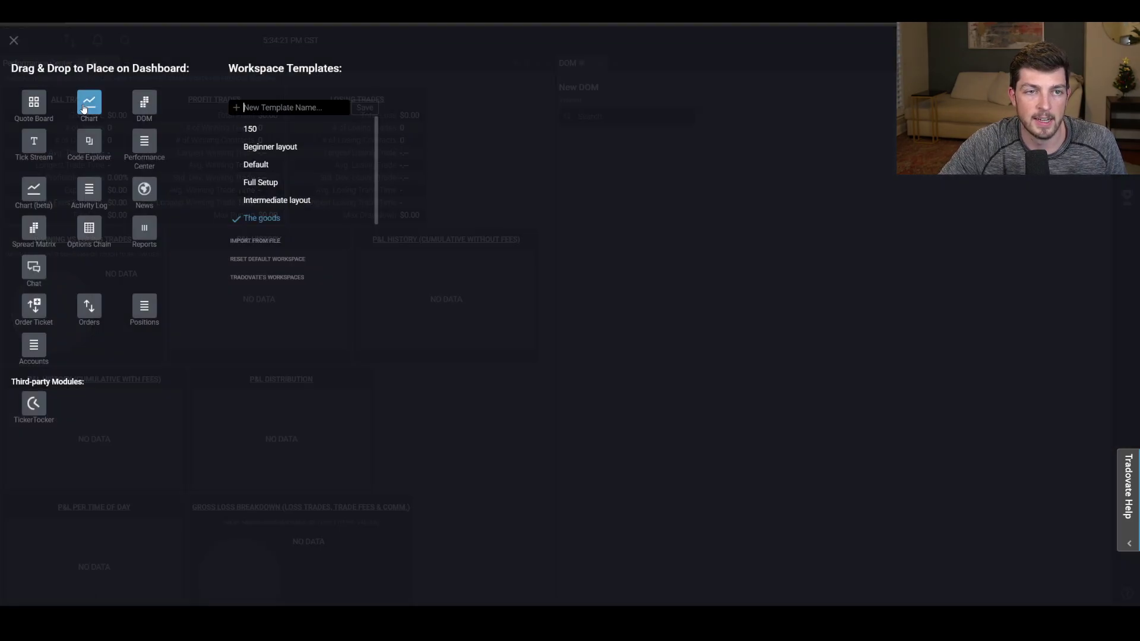
drag(89, 104, 397, 167)
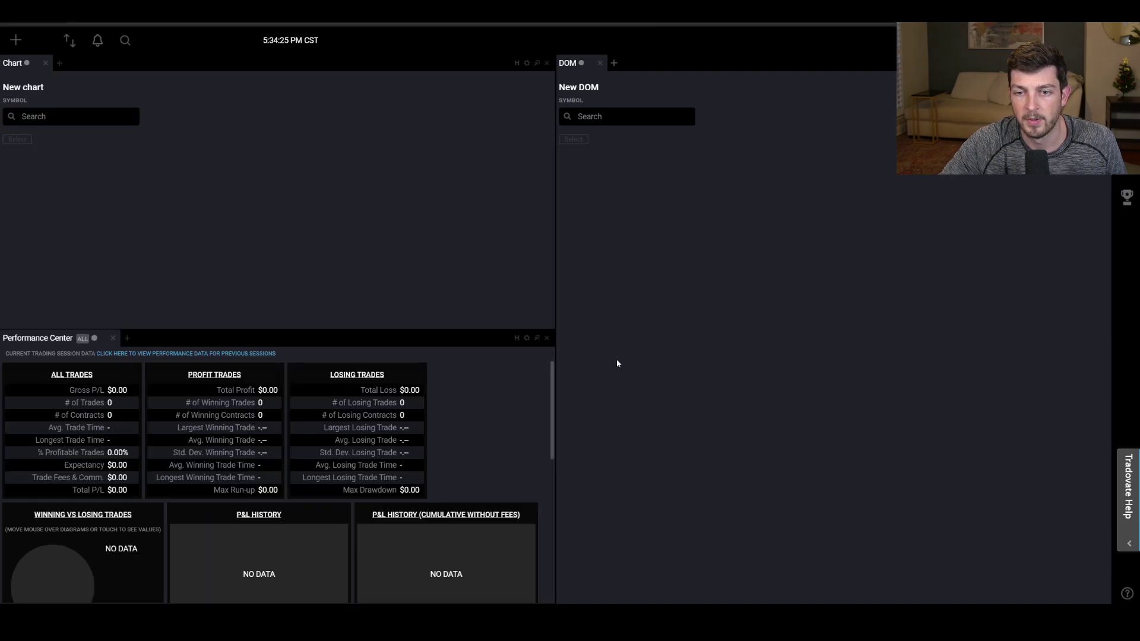
drag(47, 338, 612, 604)
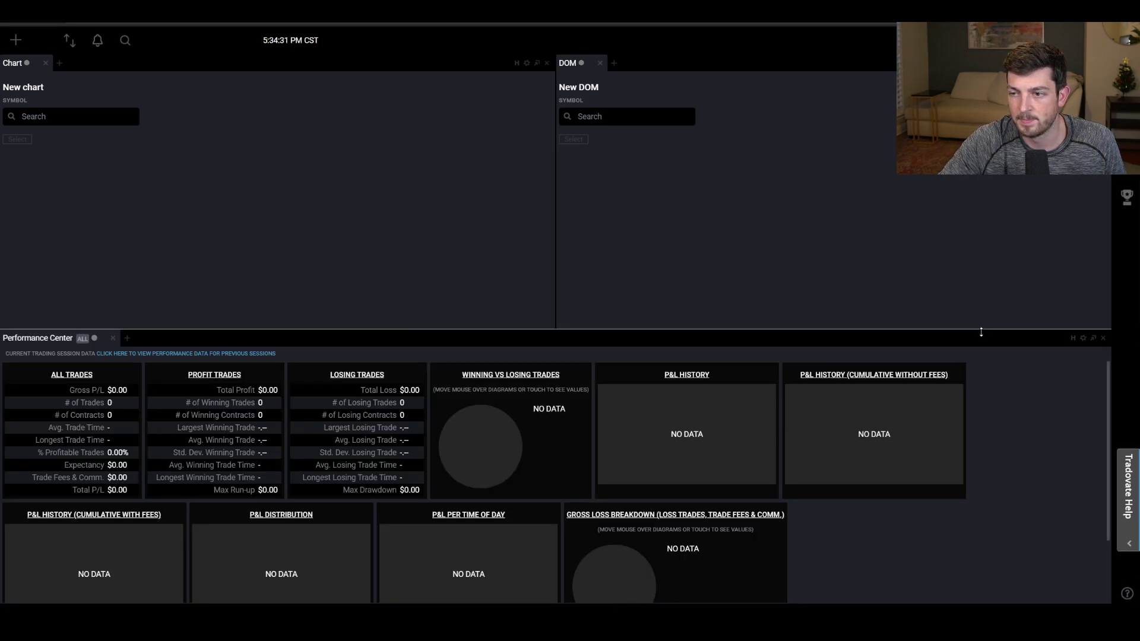
drag(966, 325, 1002, 543)
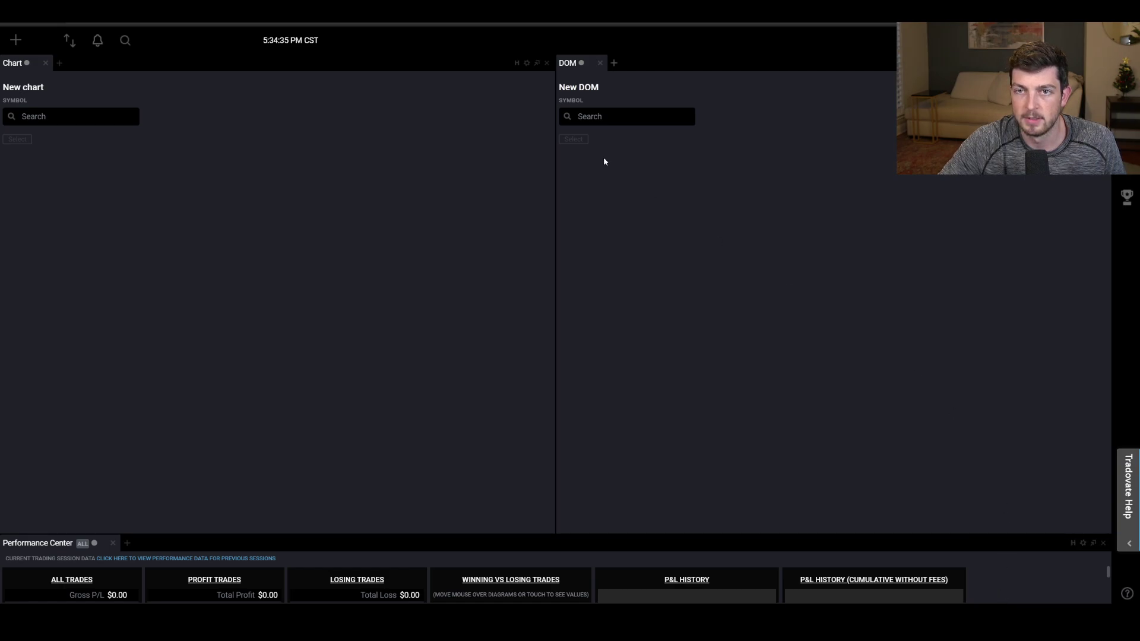
Make the DOM a narrow full-height column on the right and add a second Chart module between it and the first chart.
drag(568, 63, 1111, 385)
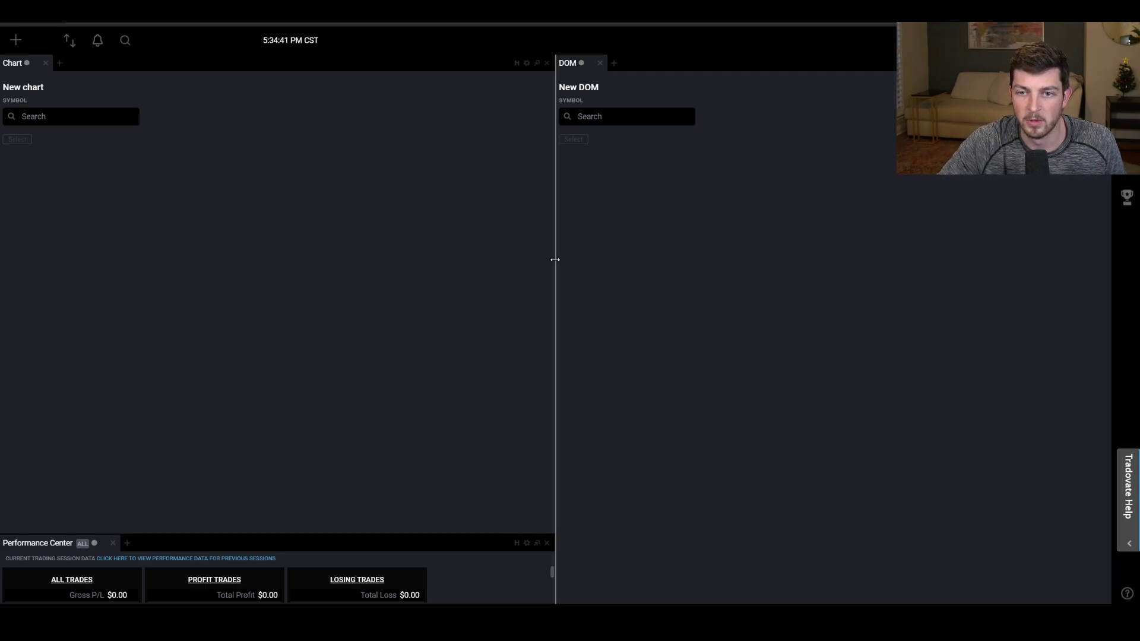
drag(555, 257, 865, 315)
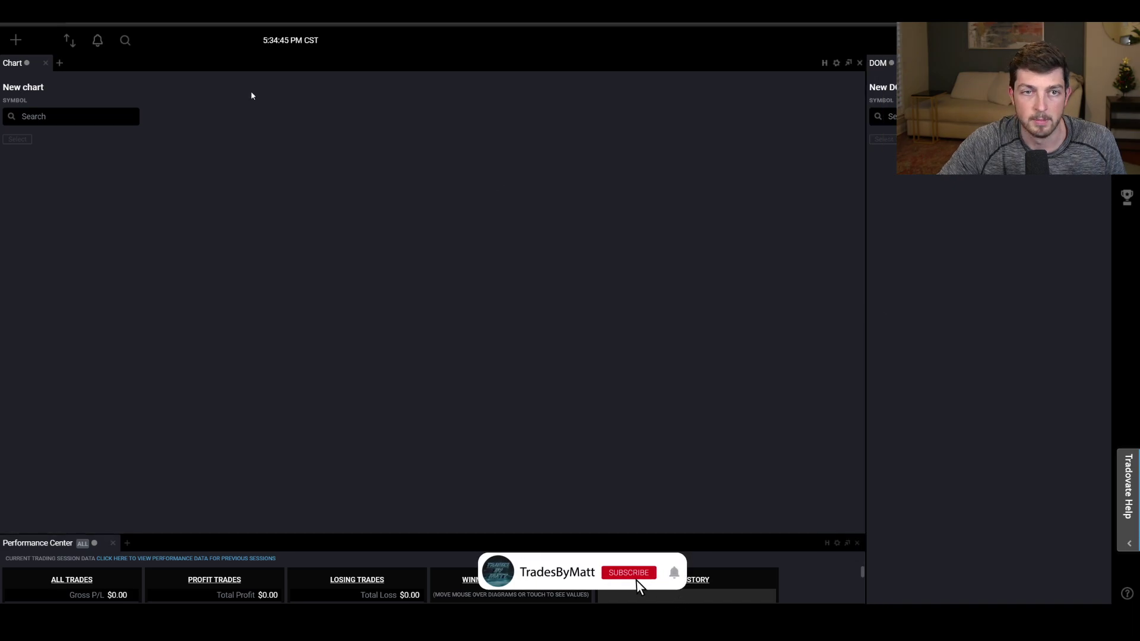
click(16, 40)
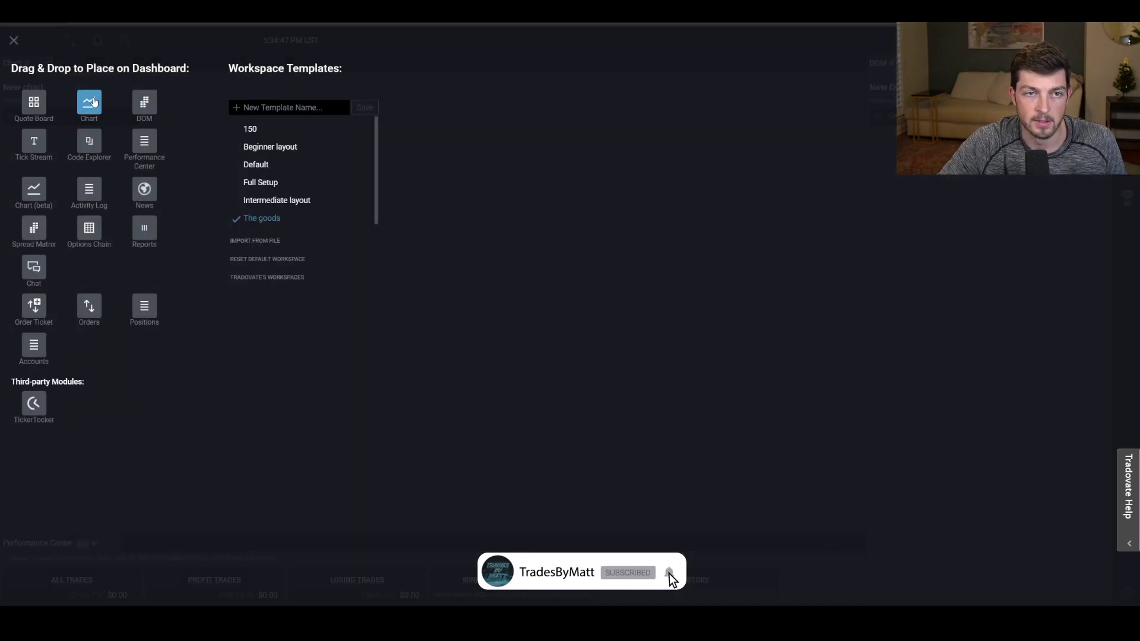
drag(90, 102, 692, 341)
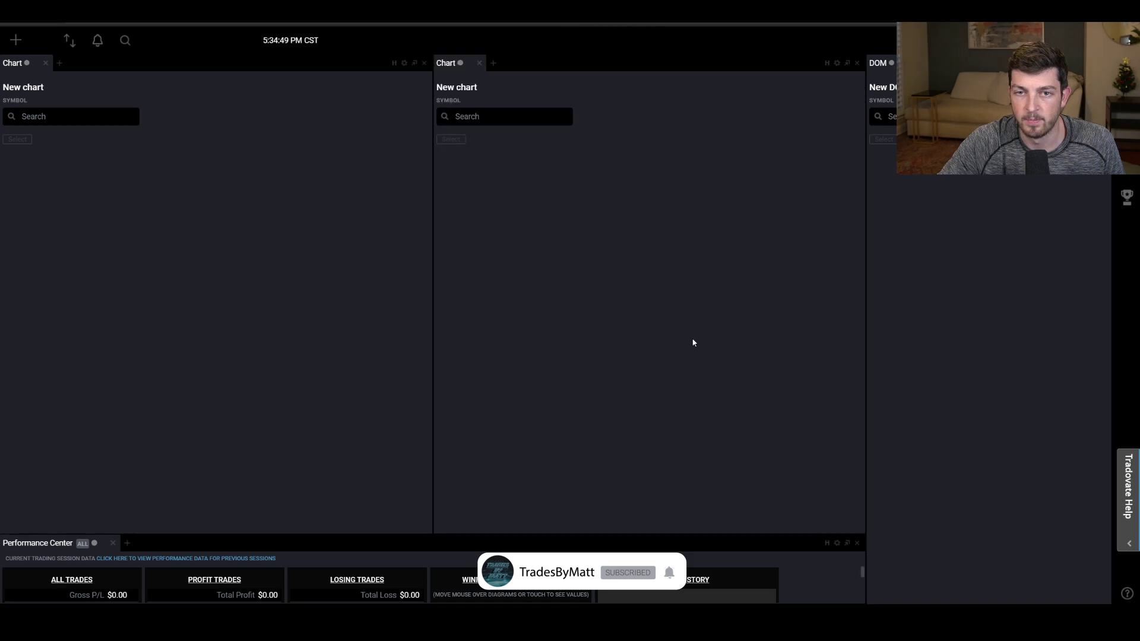
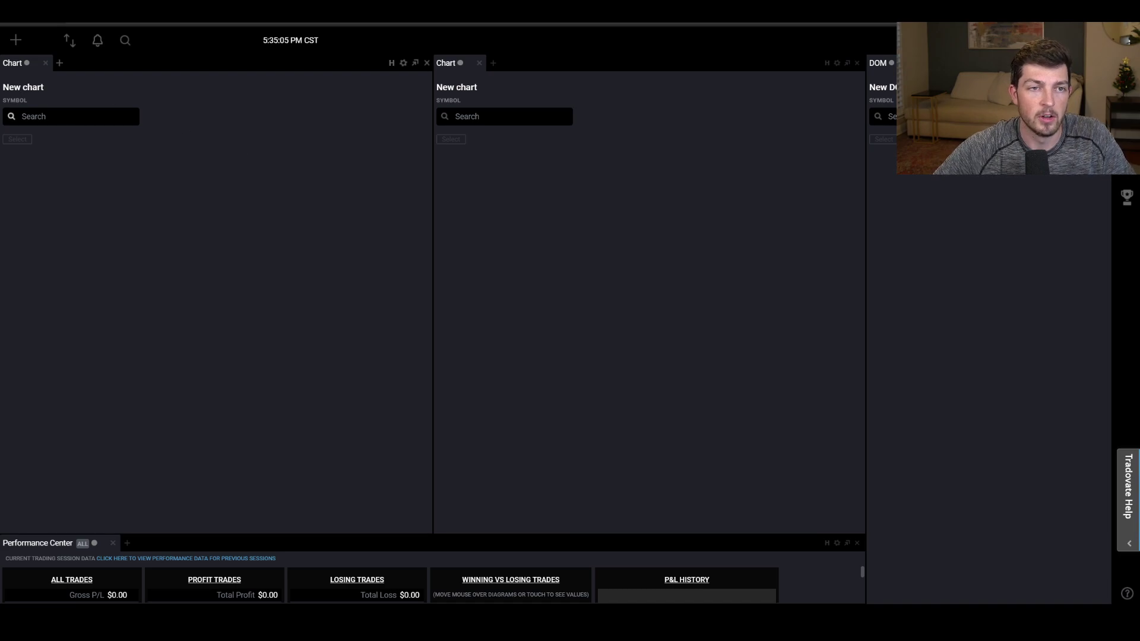
Search for "nq" in the first chart module and load the E-Mini NASDAQ 100 contract NQZ0.
click(61, 117)
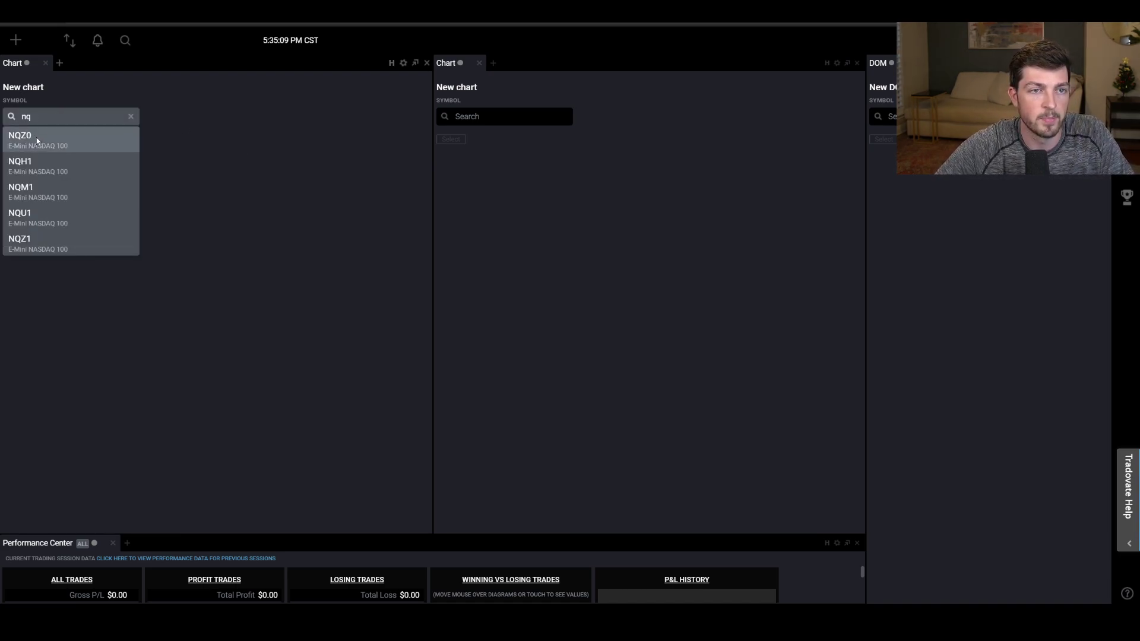
click(44, 139)
click(18, 140)
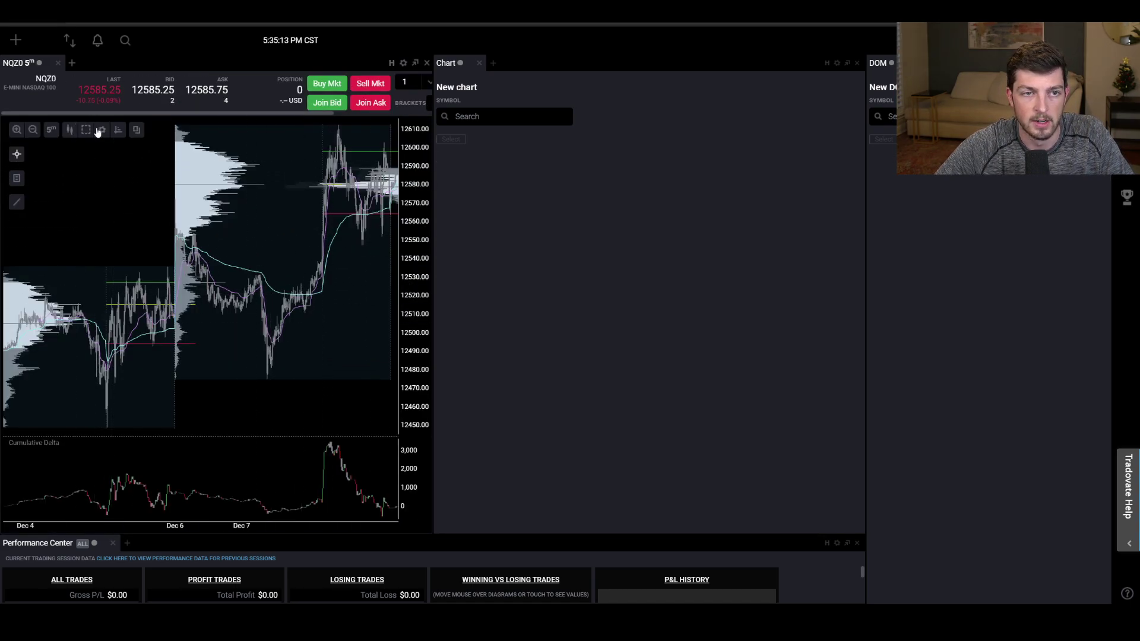
click(104, 131)
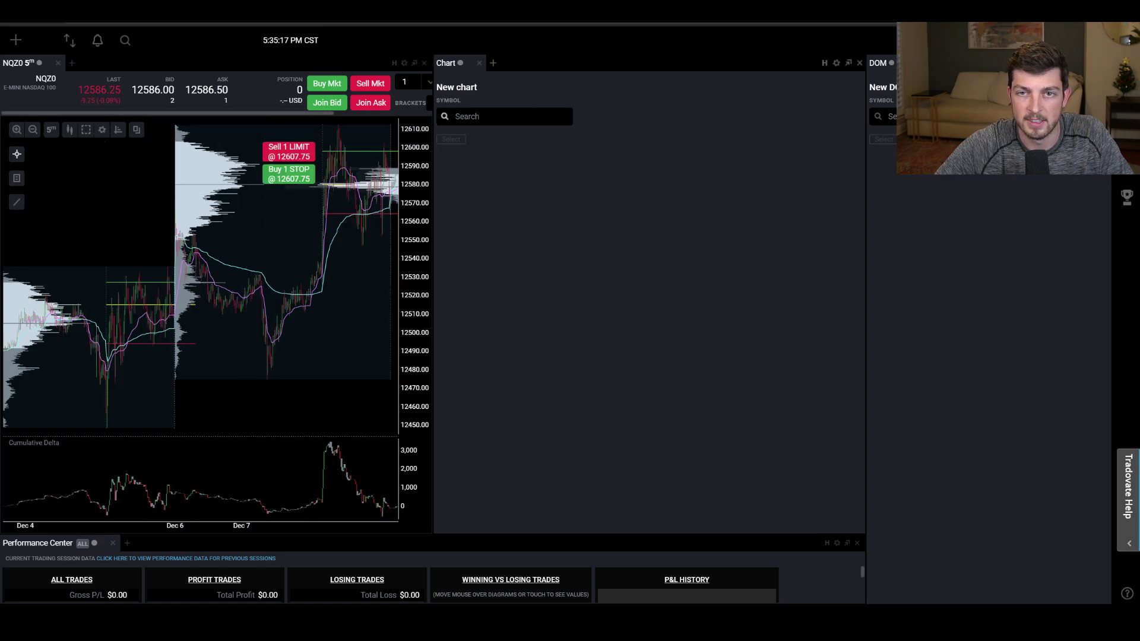
Search for "es" in the second chart module and load the E-Mini S&P 500 contract ESZ0.
click(509, 117)
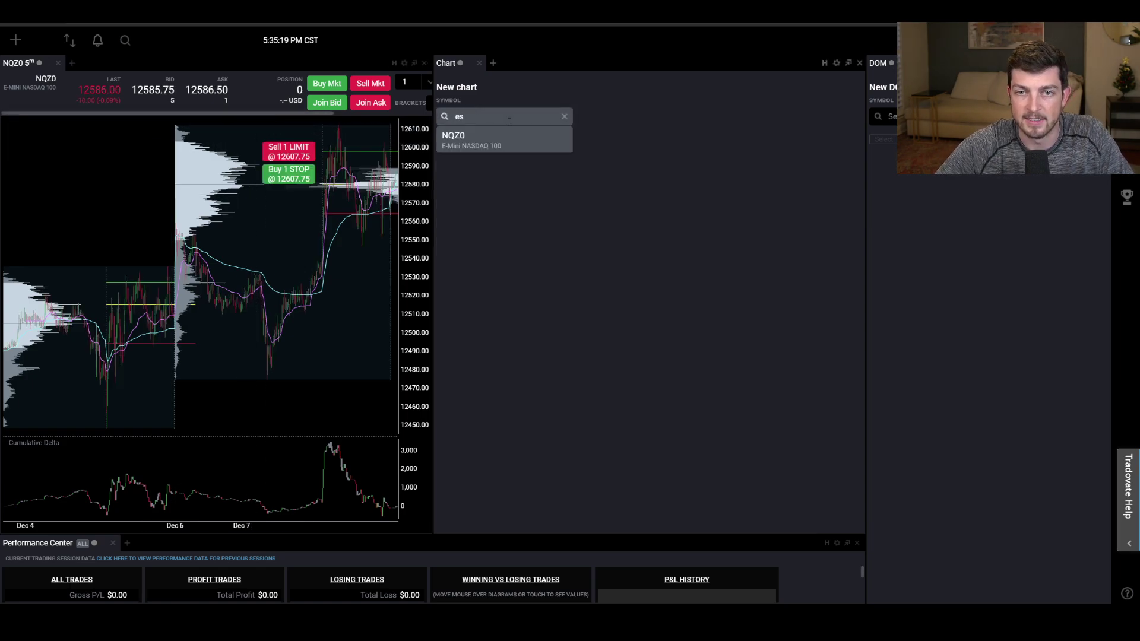
text(es)
click(500, 140)
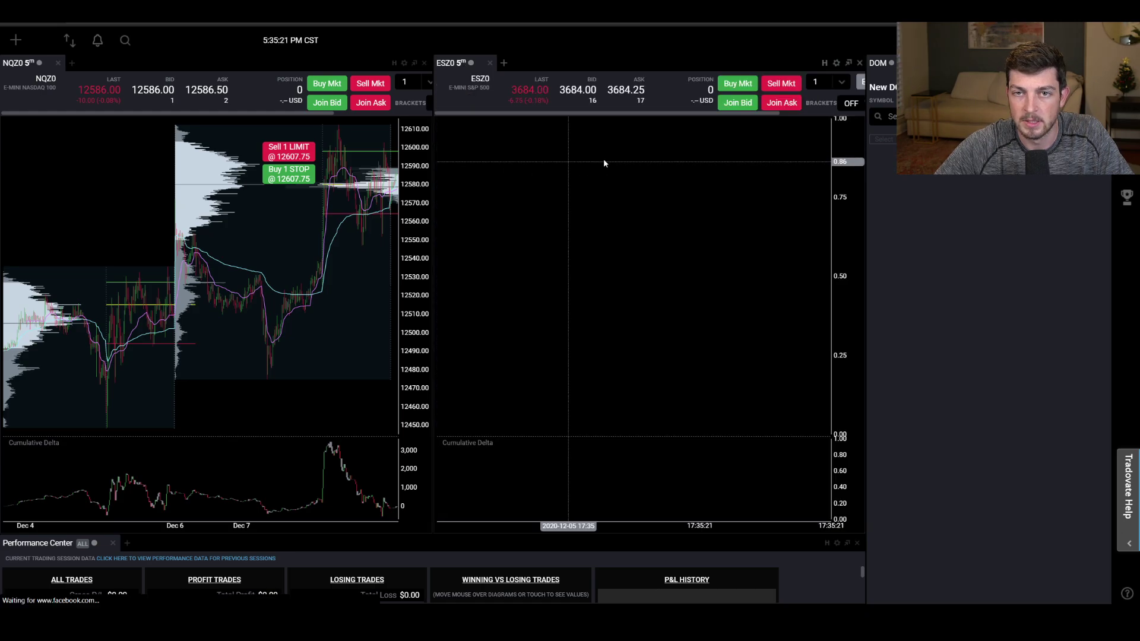
Search for "nq" in the DOM module and load the E-Mini NASDAQ 100 contract NQZ0.
click(909, 116)
text(nq)
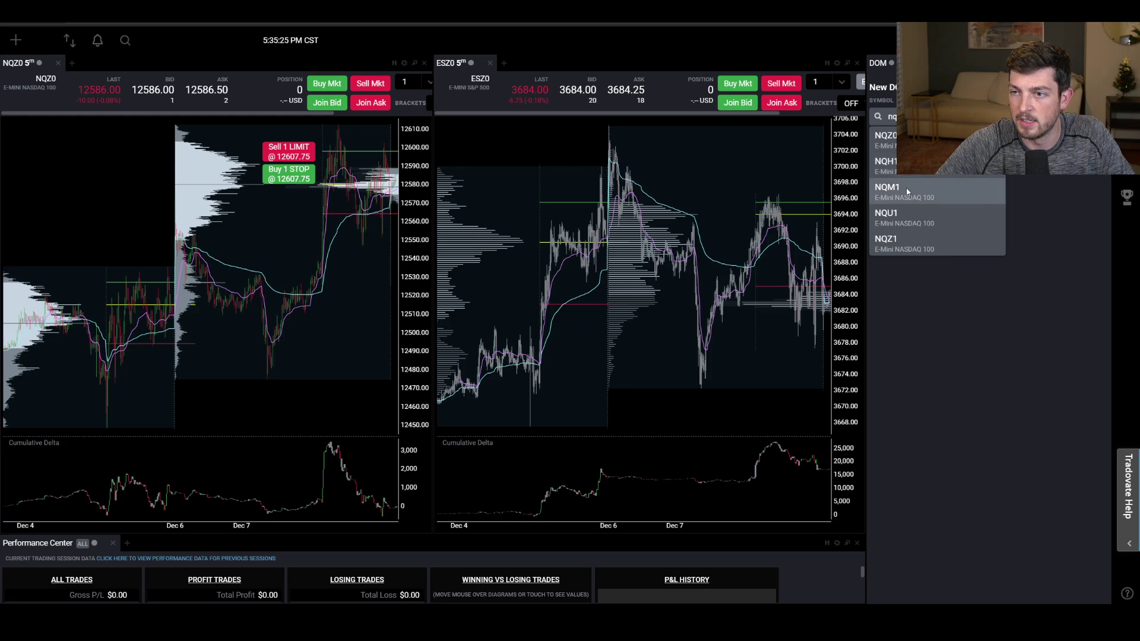
key(Return)
click(891, 141)
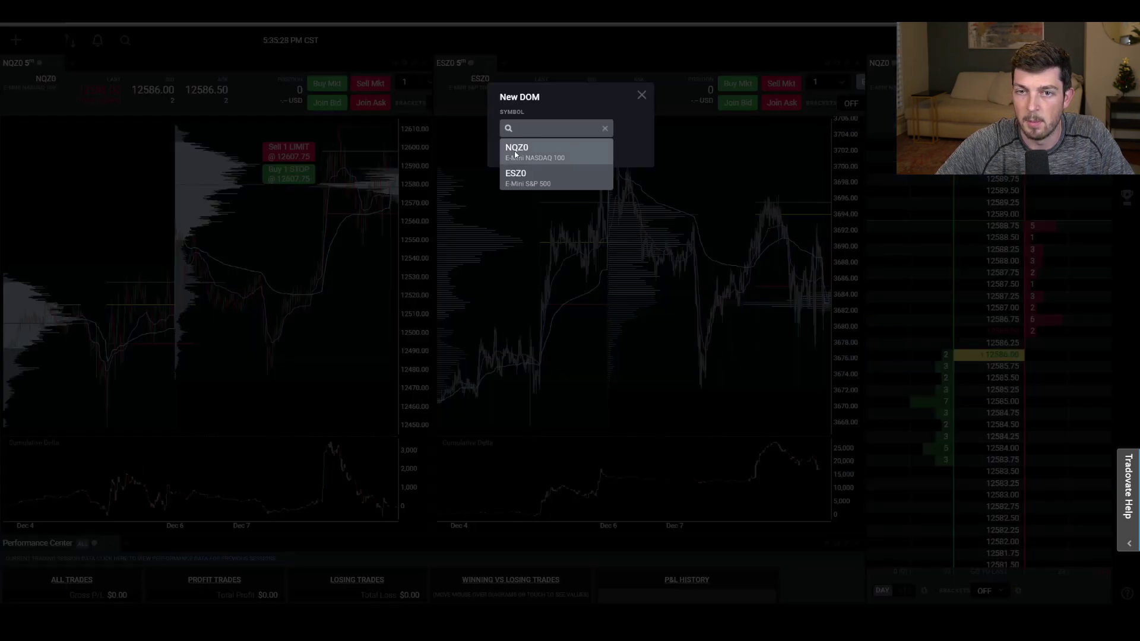
Add an ESZ0 tab to the DOM module and bring the NQZ0 DOM back to the front.
click(516, 173)
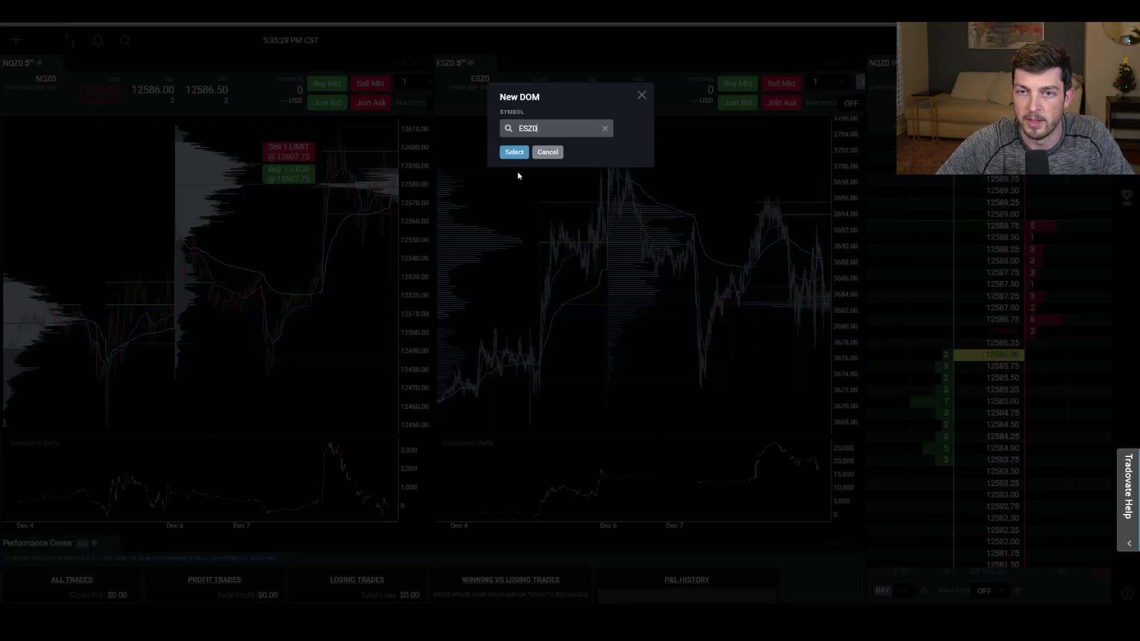
click(544, 152)
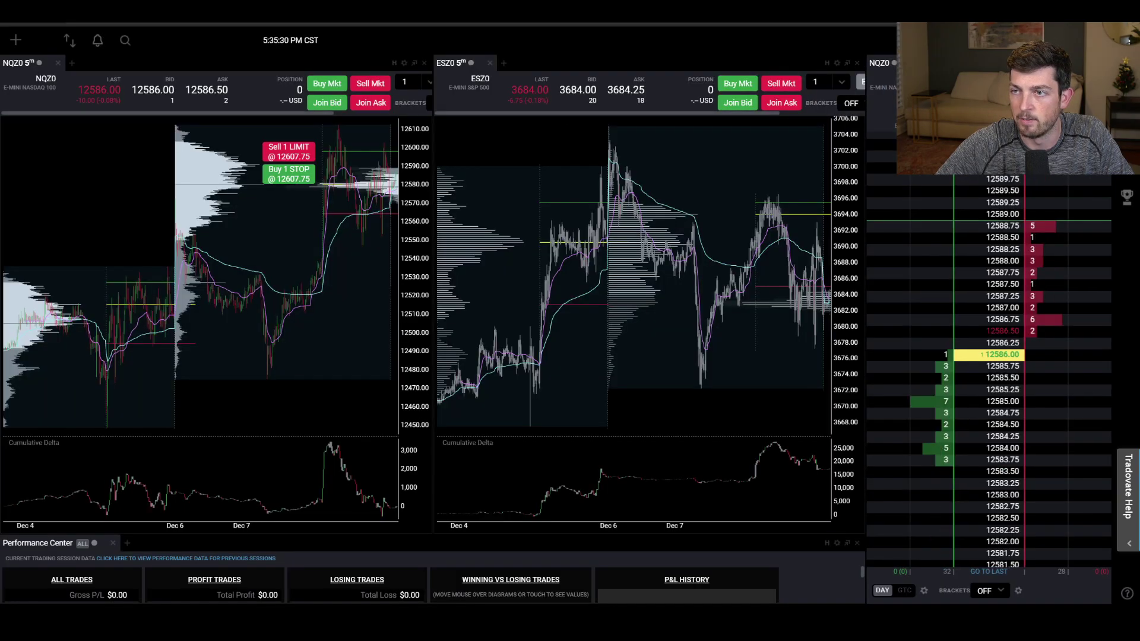
click(868, 64)
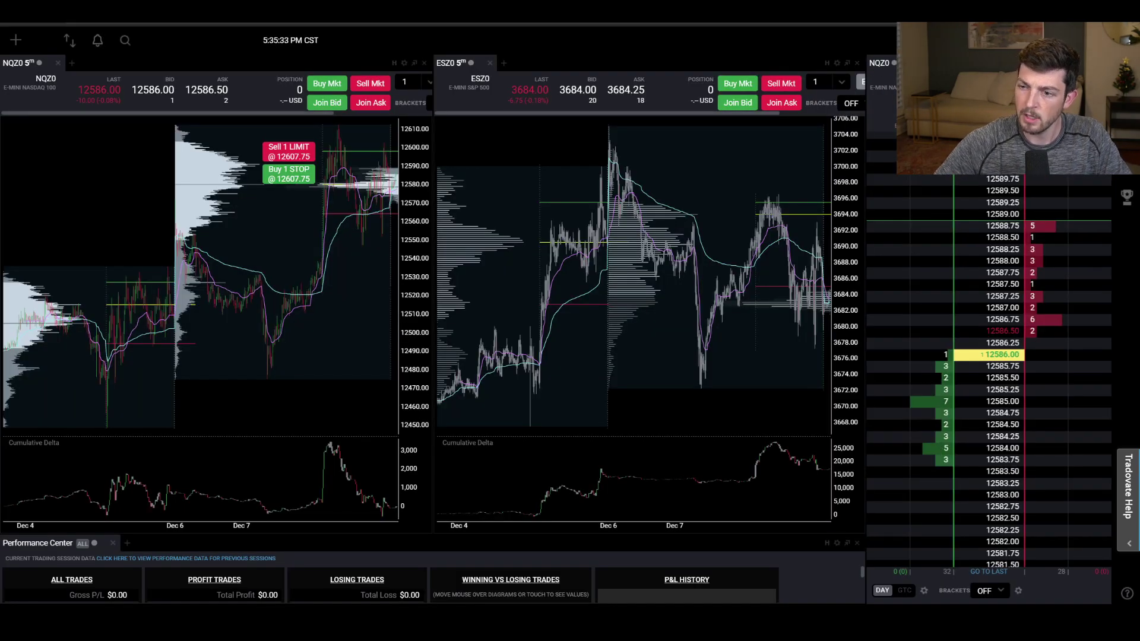
Open the settings of the NQZ0 DOM and save its order-entry and histogram display options.
right_click(998, 177)
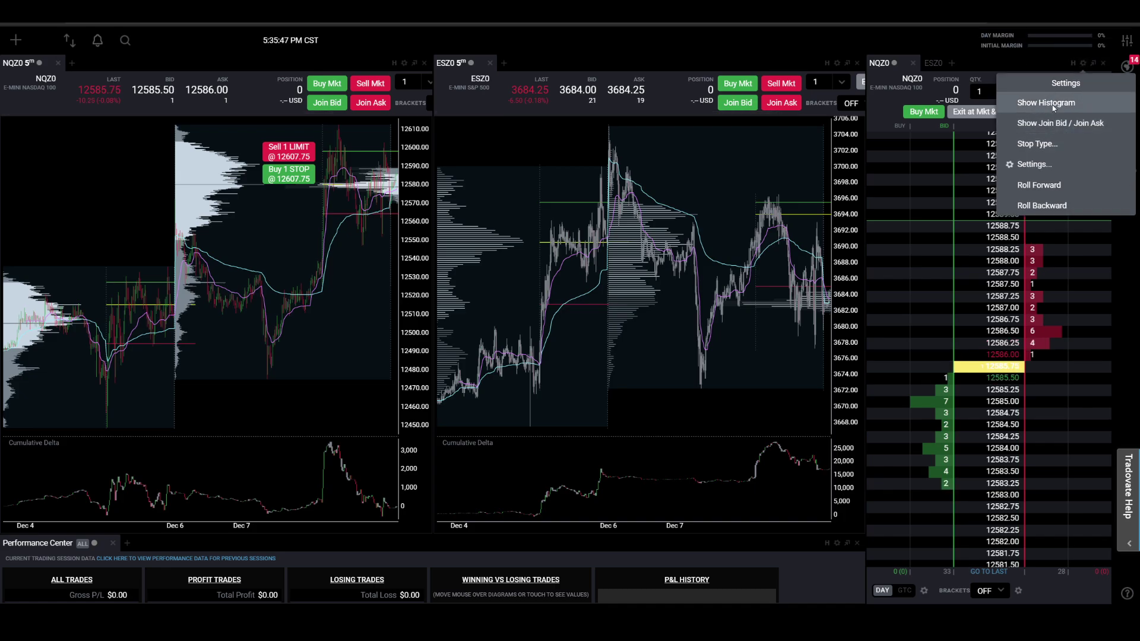
click(1042, 171)
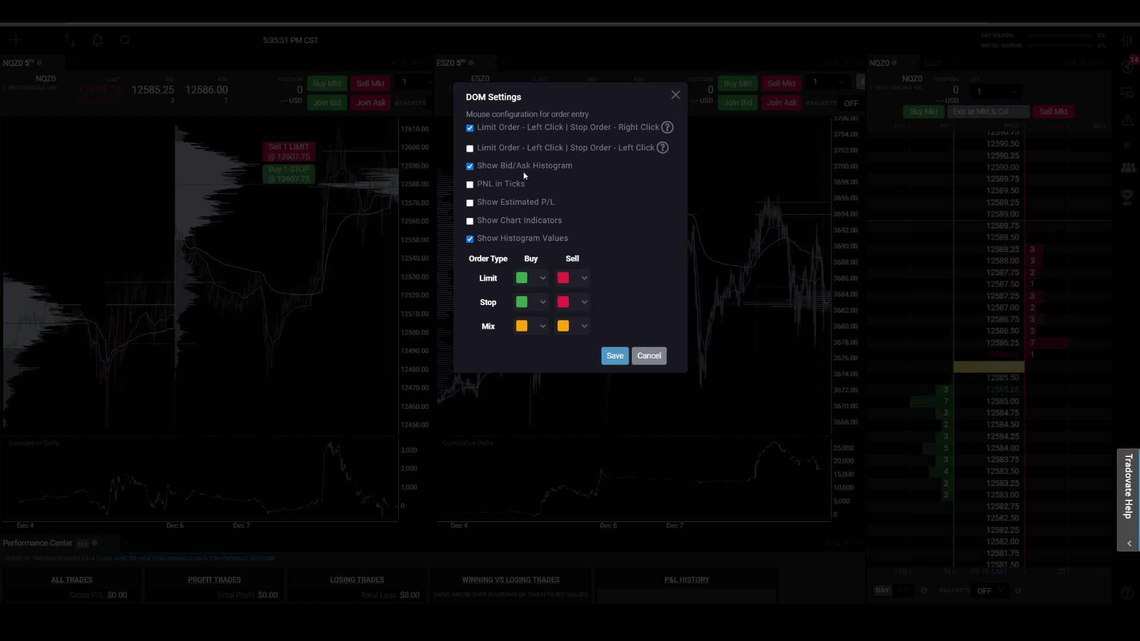
click(615, 356)
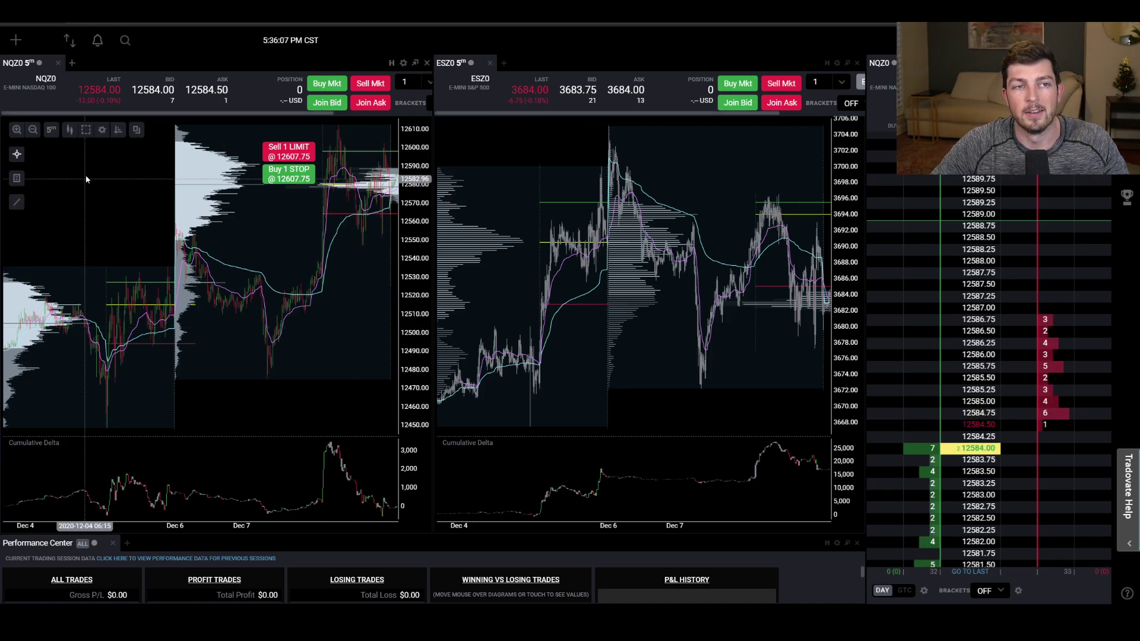
Add a second NQZ0 chart tab to the first chart module and set its time period to Day.
click(71, 62)
click(523, 179)
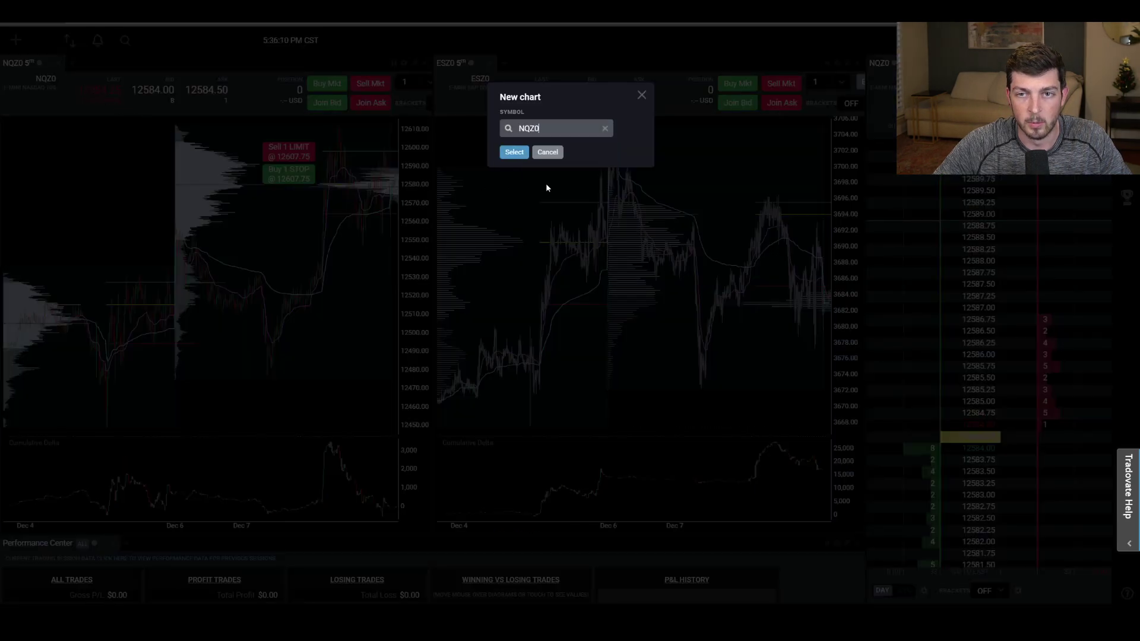
click(511, 153)
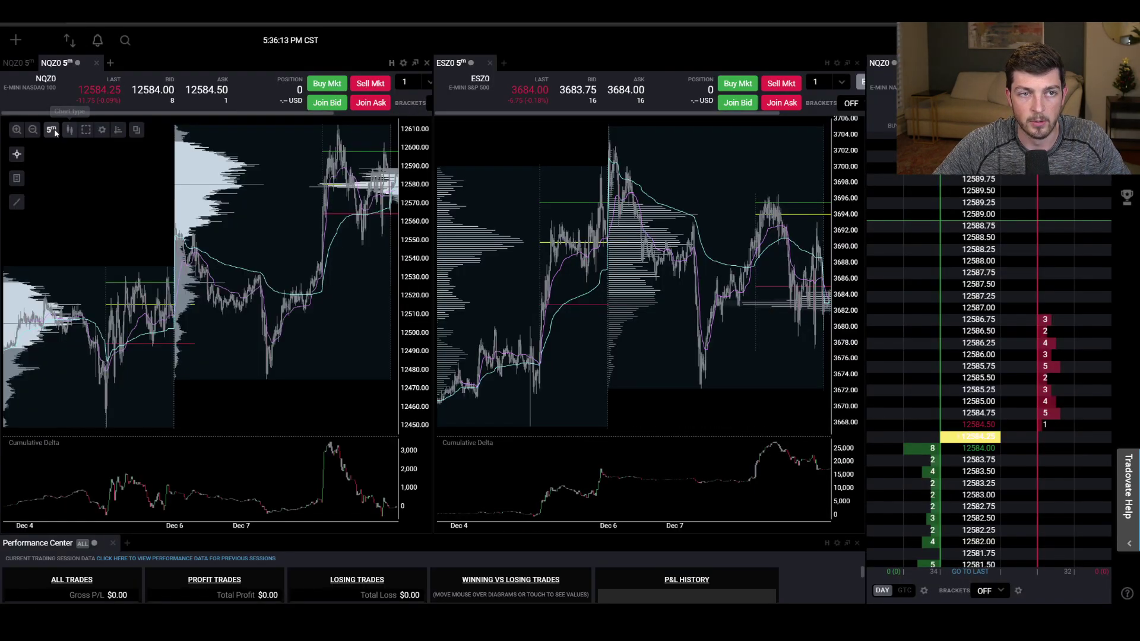
click(51, 131)
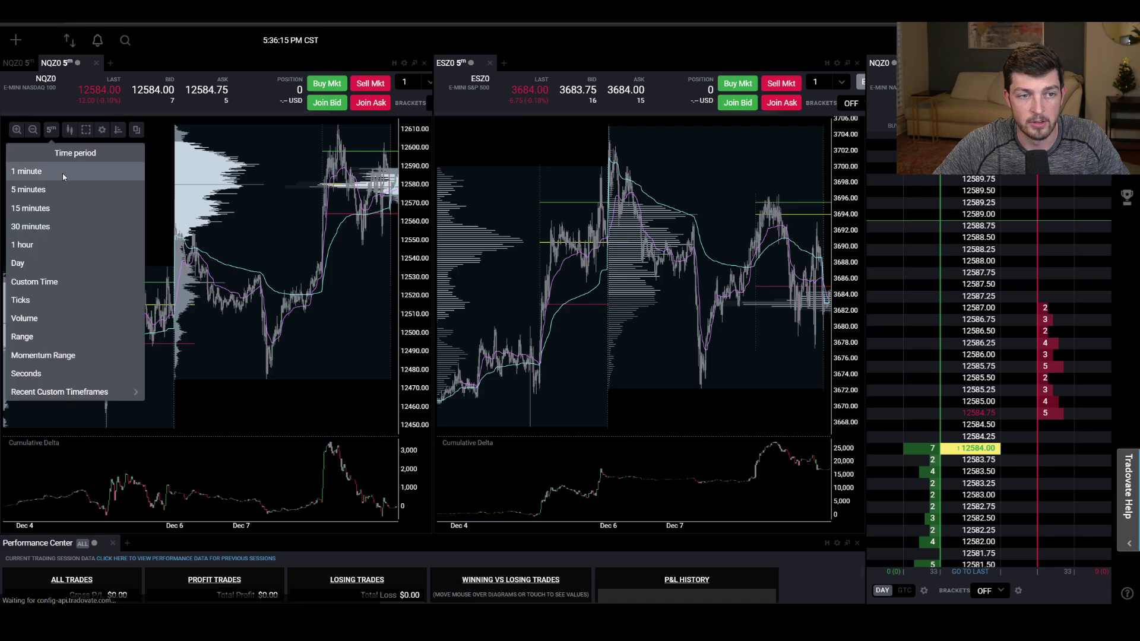
click(51, 263)
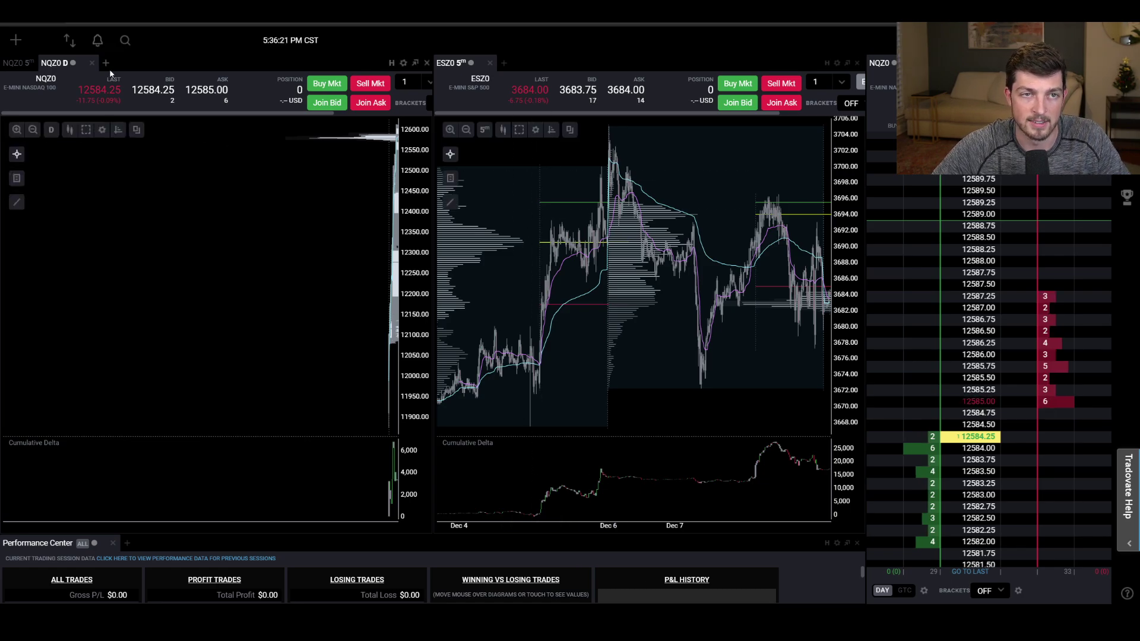
Add a third NQZ0 chart tab to the first chart module and set it to Range bars of size 22.
click(106, 63)
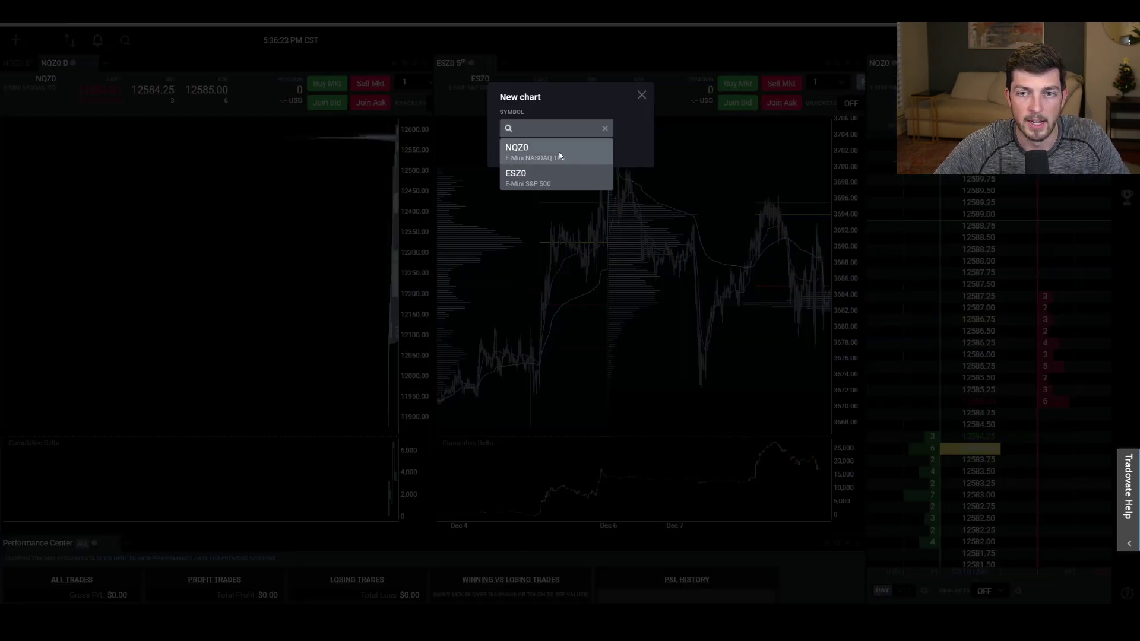
click(503, 154)
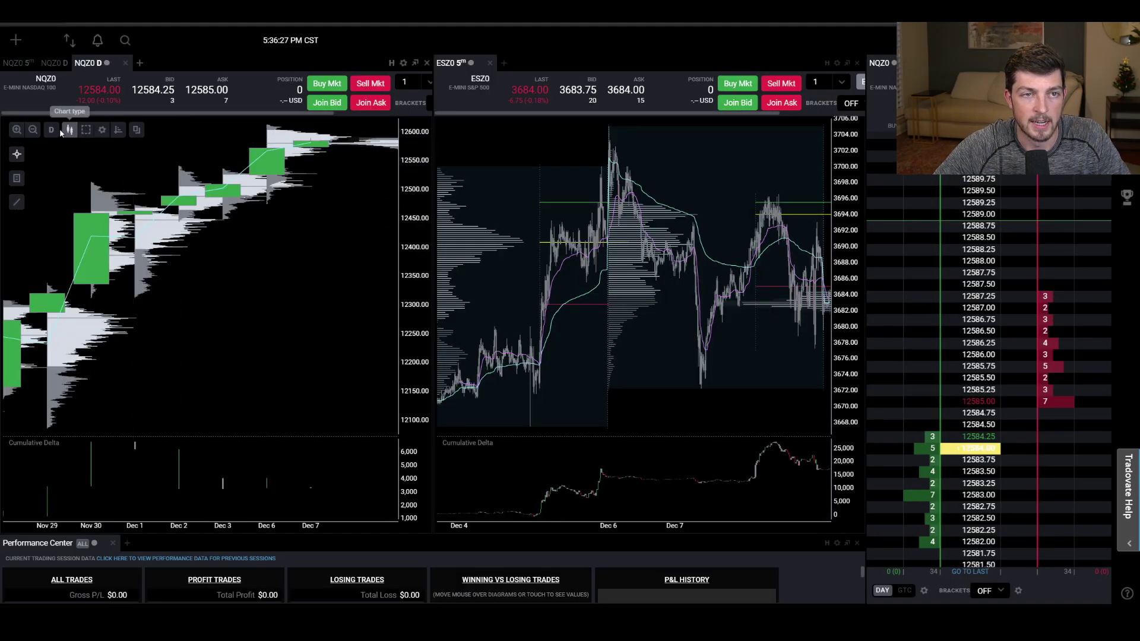
click(51, 130)
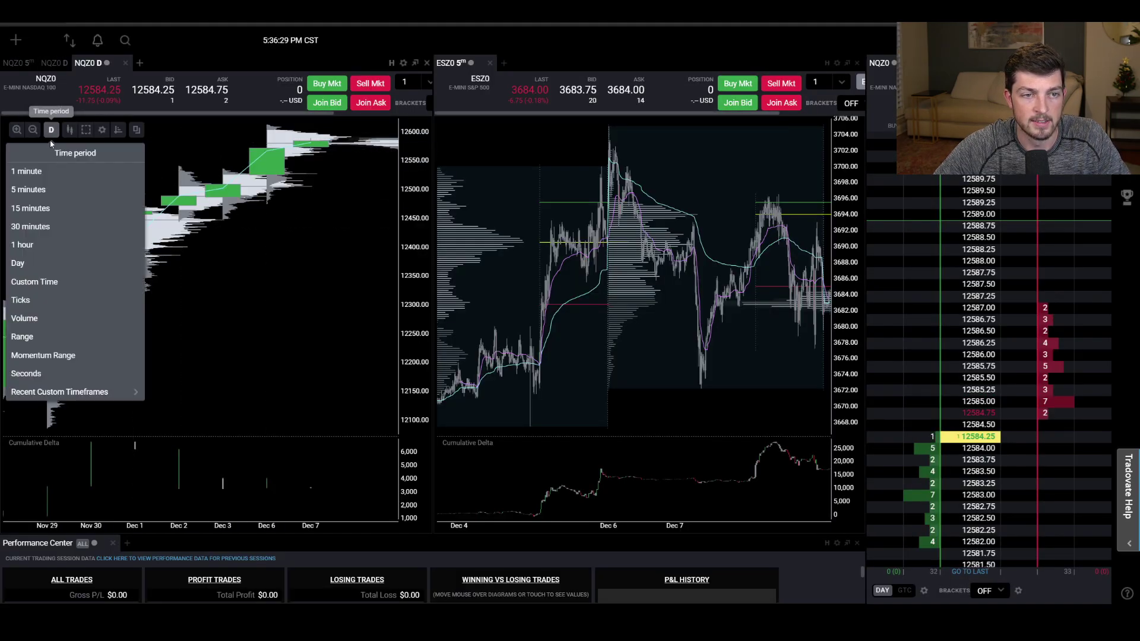
click(26, 337)
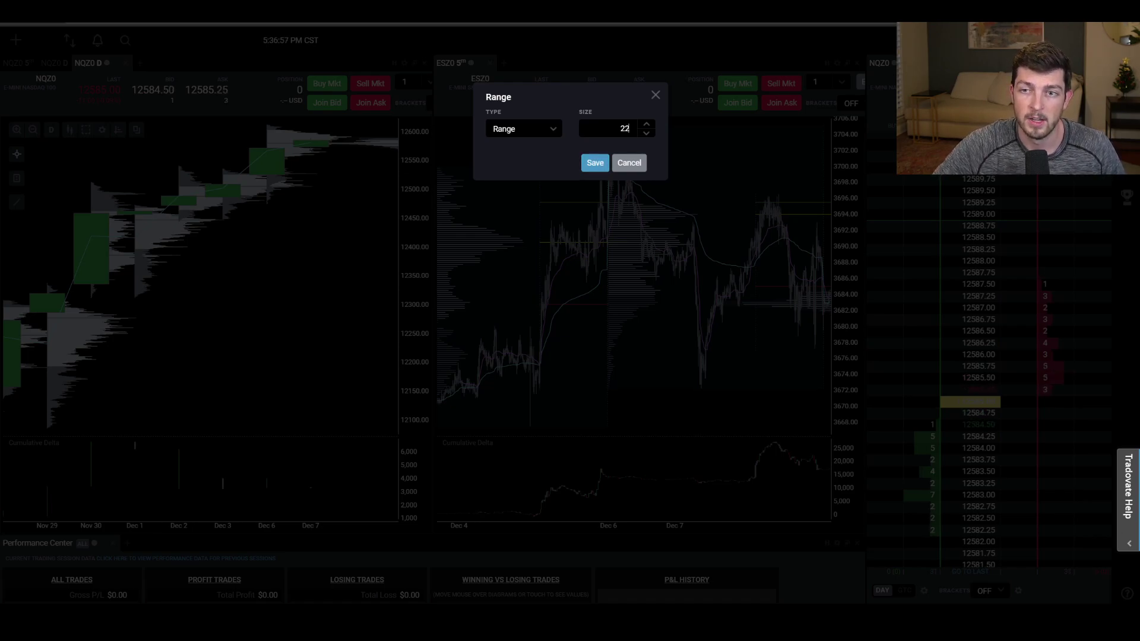
click(595, 163)
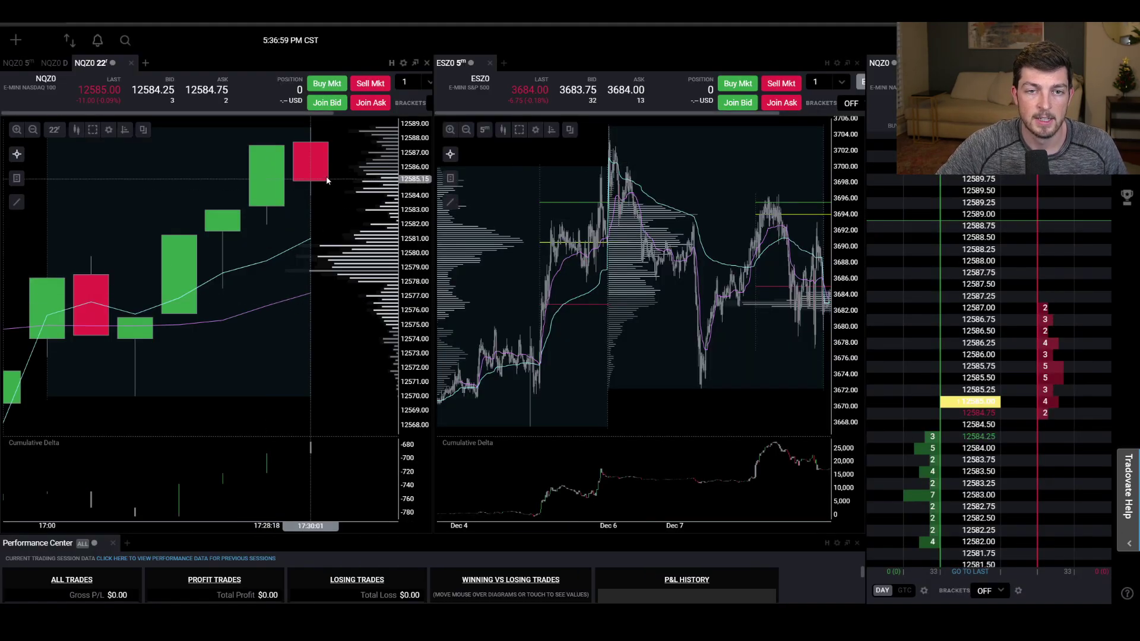
scroll(273, 245, down, 6)
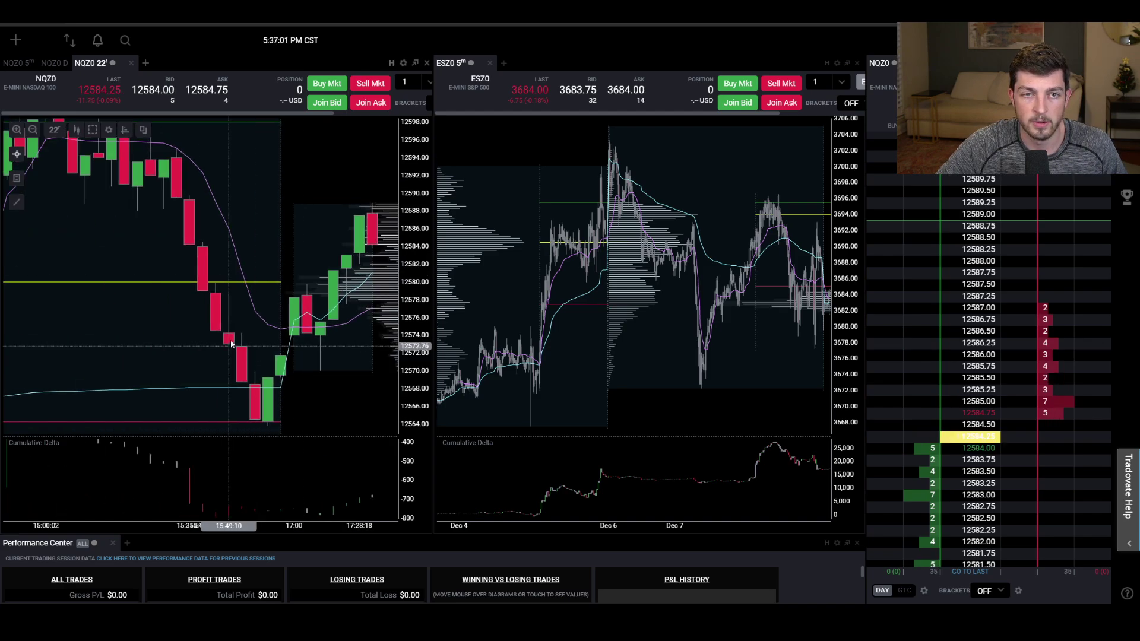
Add a fourth NQZ0 chart tab to the first chart module and set its time period to 1 minute.
click(145, 63)
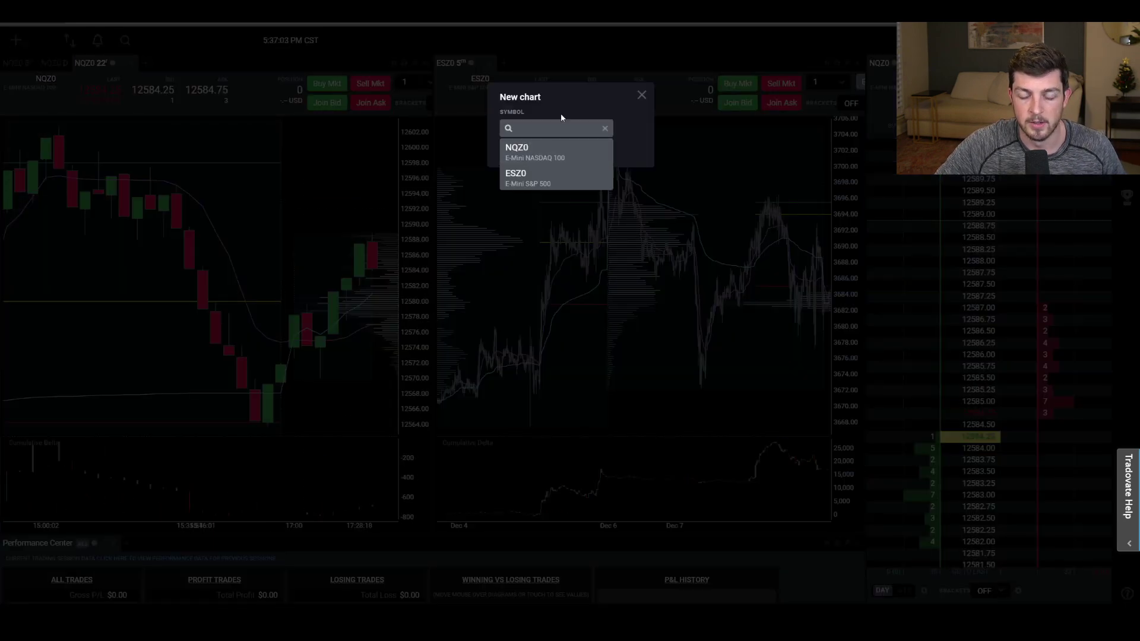
click(538, 151)
click(514, 153)
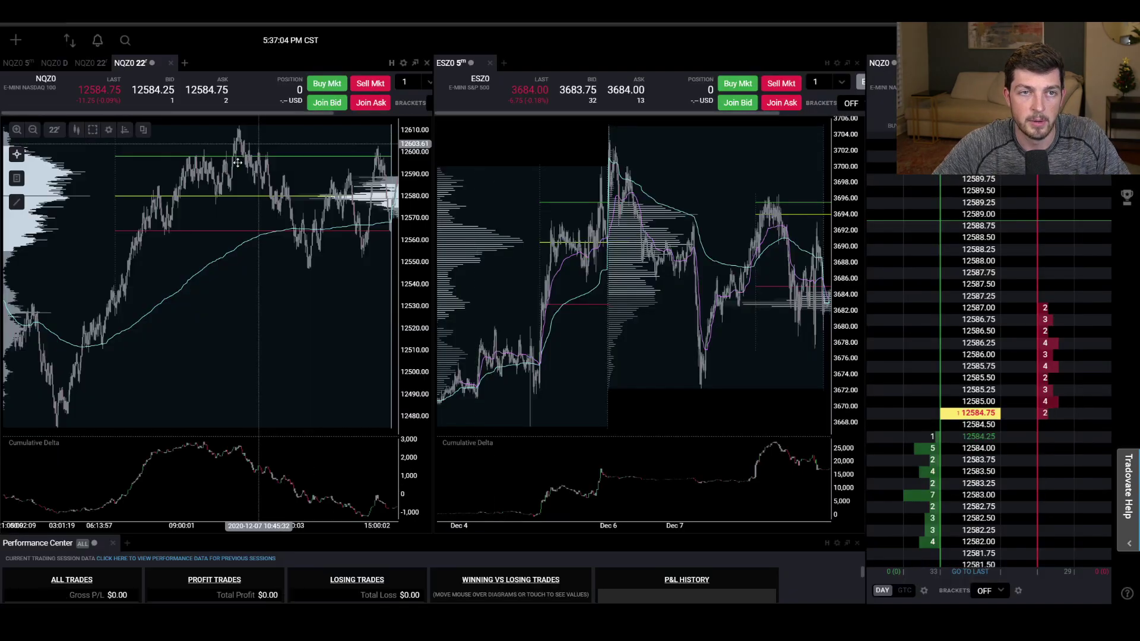
click(54, 130)
click(27, 170)
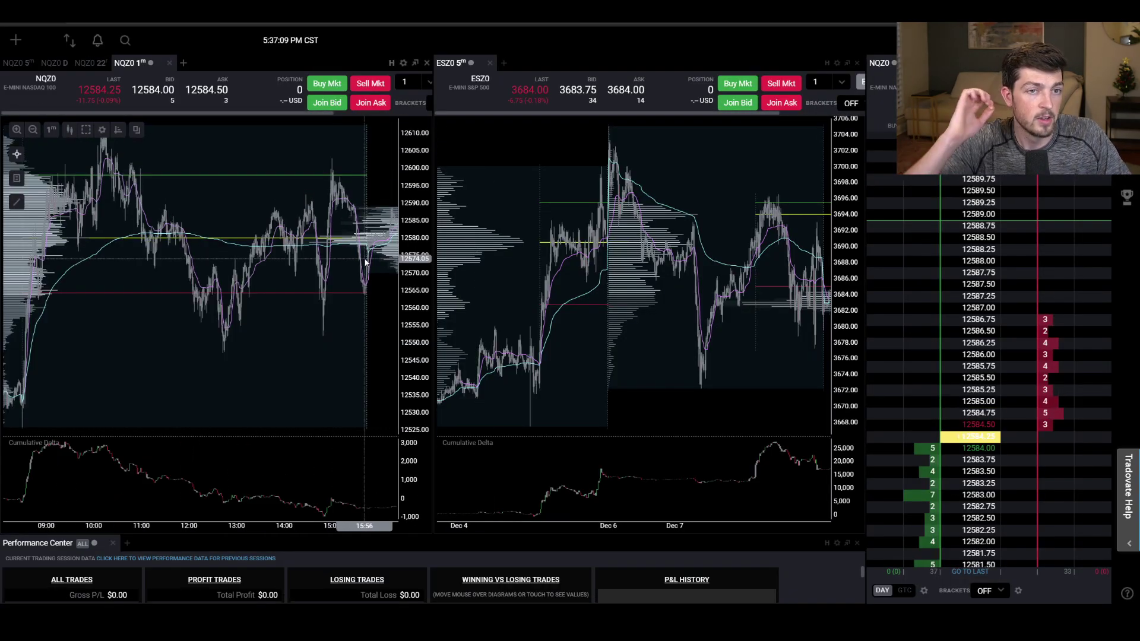
Return to the 5-minute NQZ0 chart and remove its Cumulative Delta, VWAP, p2f - Adaptive Moving Average and both Volume Profiles indicators.
click(90, 63)
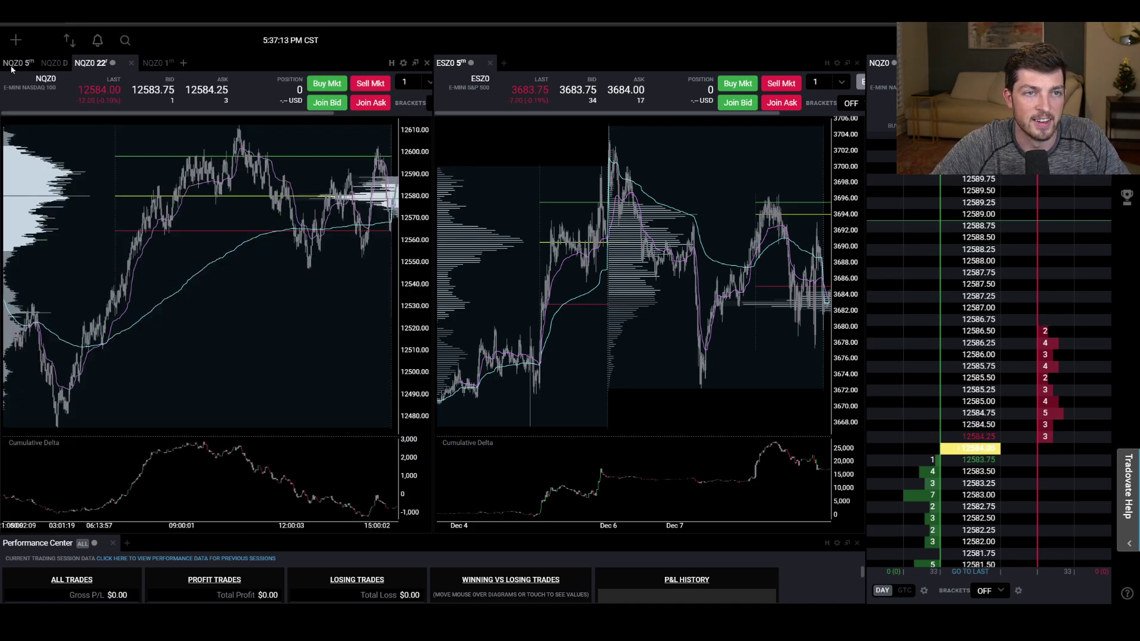
click(14, 64)
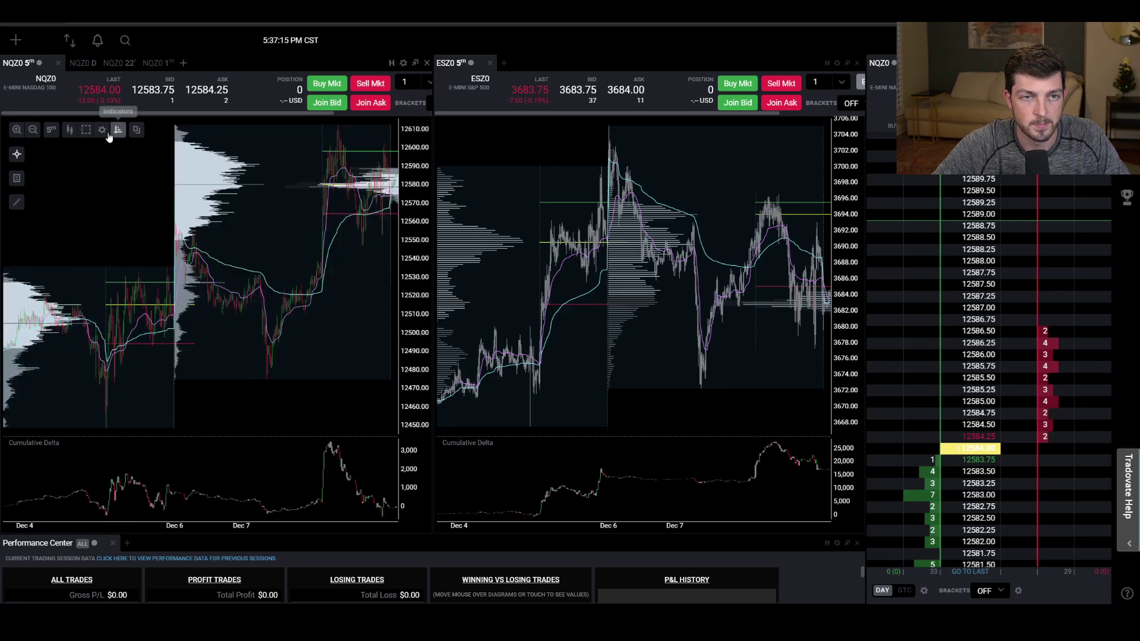
click(102, 130)
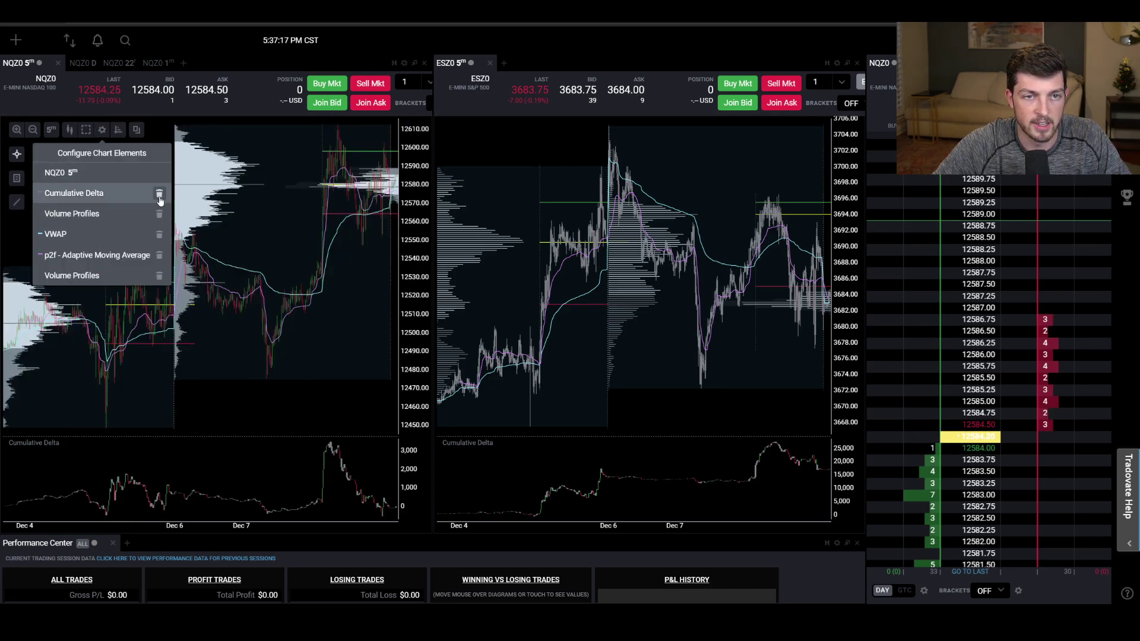
click(159, 194)
click(159, 194)
click(159, 194)
click(159, 195)
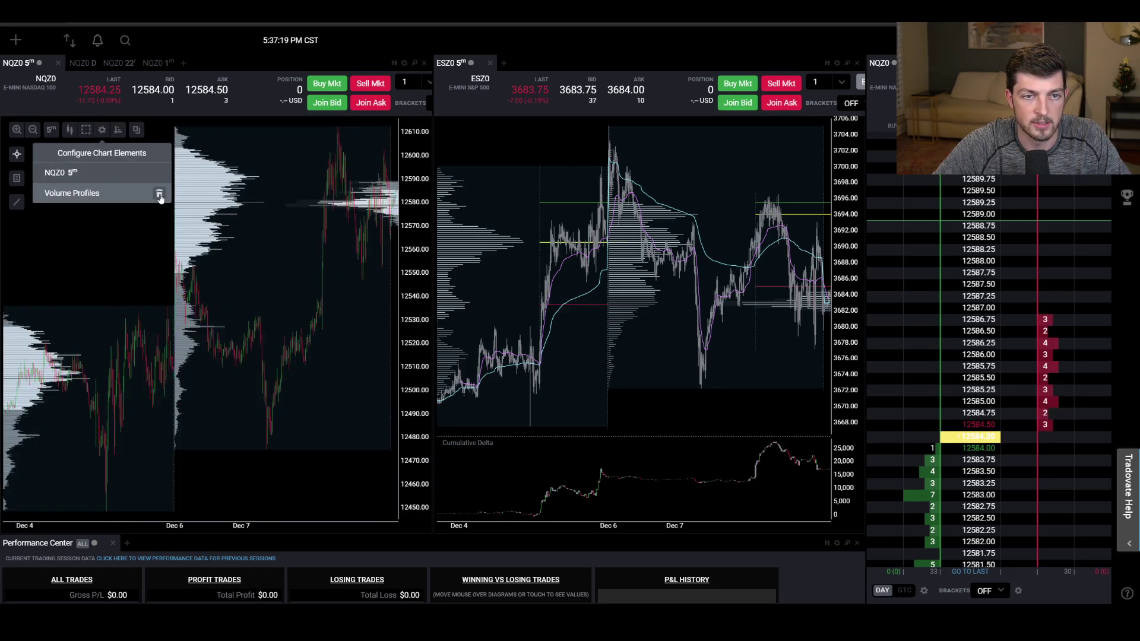
click(159, 194)
click(264, 195)
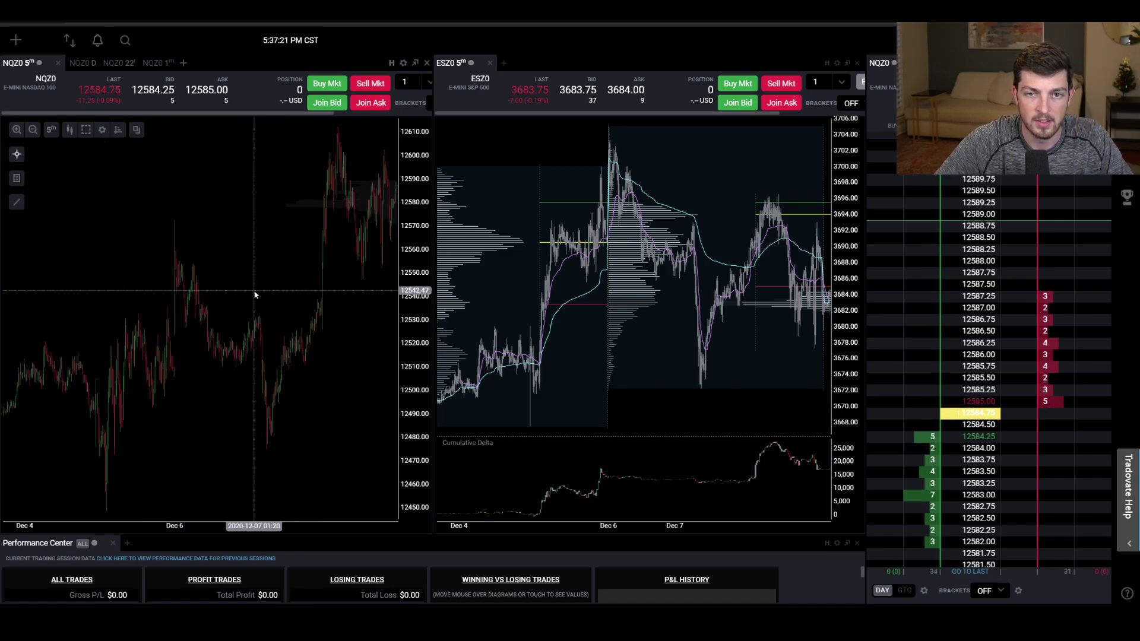
Turn off the Histogram display on the 5-minute NQZ0 chart and leave some space after the latest candles.
scroll(253, 297, up, 5)
click(103, 129)
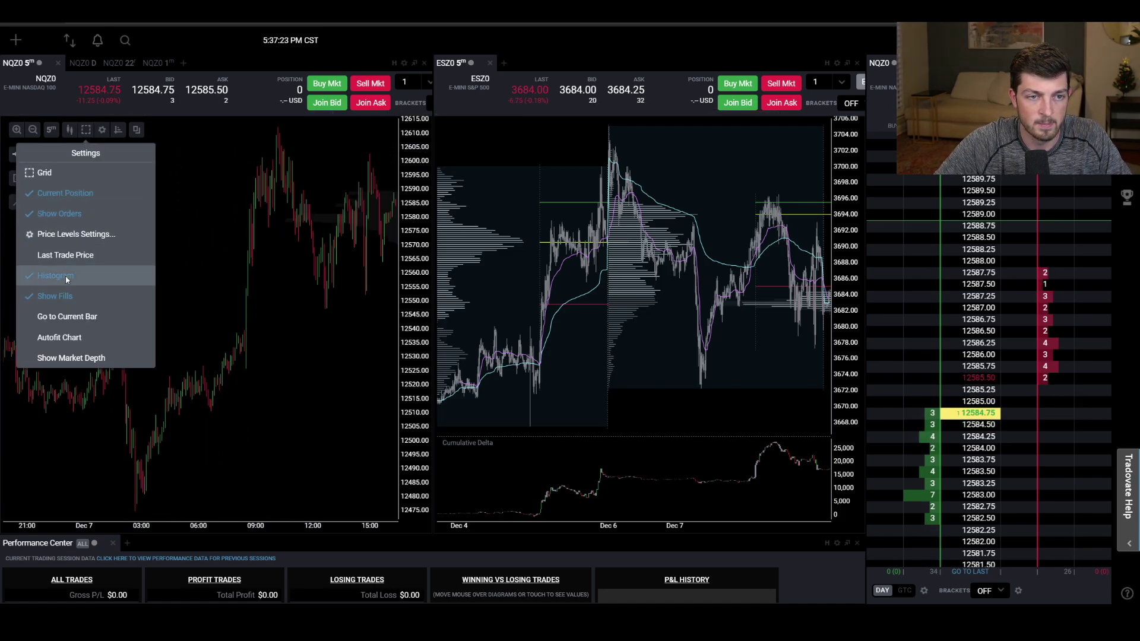
click(121, 275)
scroll(291, 298, up, 6)
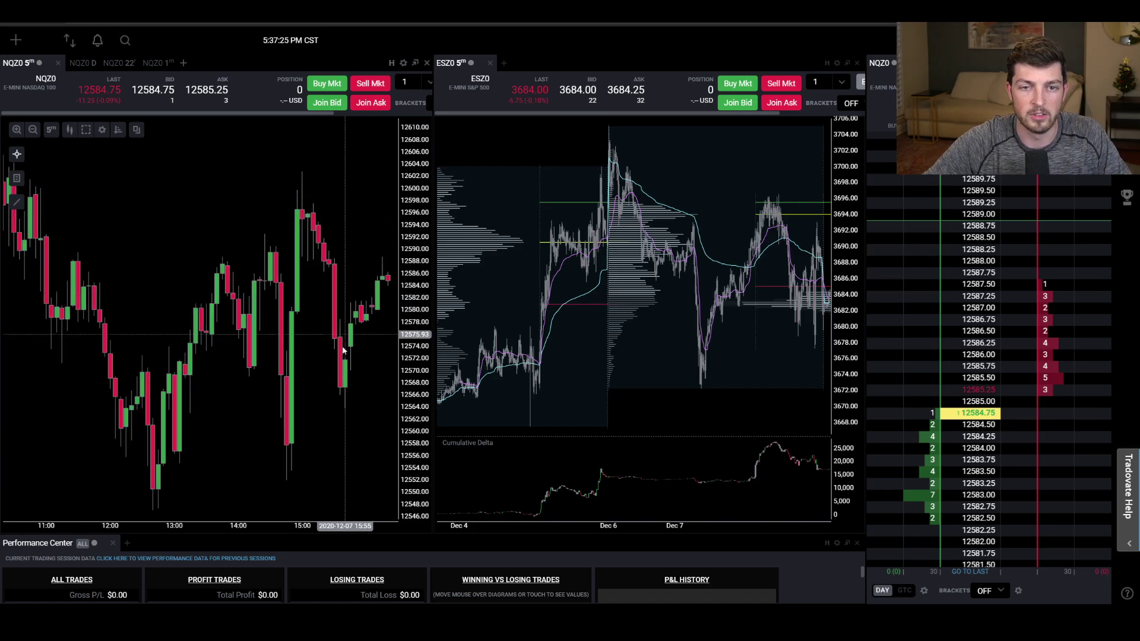
drag(240, 375, 266, 375)
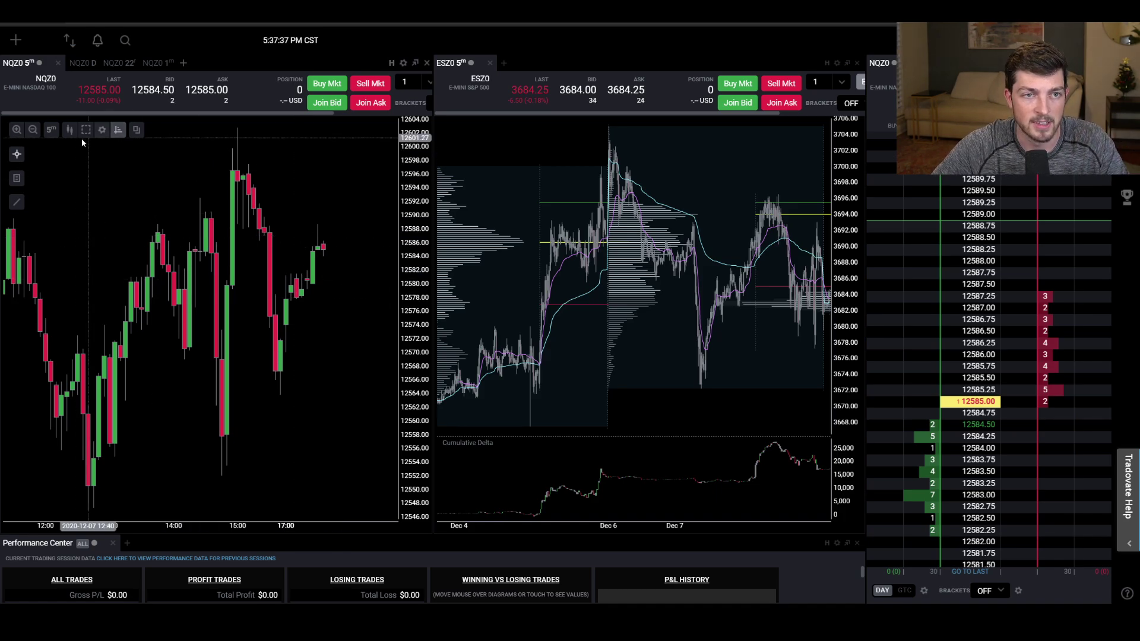
Add the volume-based Cumulative Delta indicator to the 5-minute NQZ0 chart in a new area, with Strong Up Down enabled.
click(118, 130)
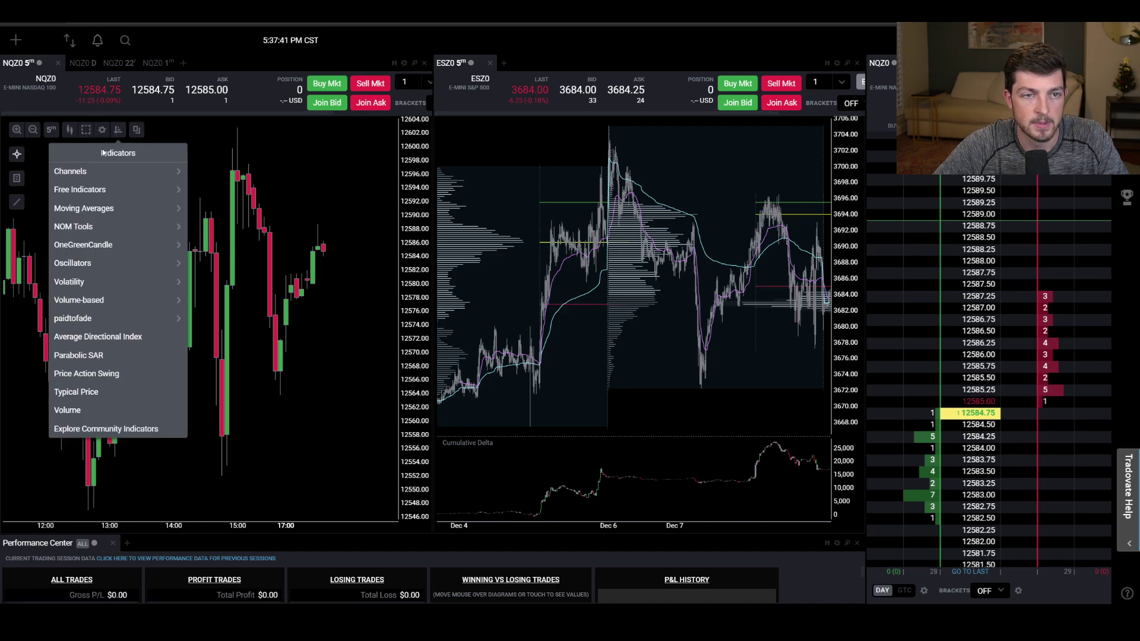
click(91, 304)
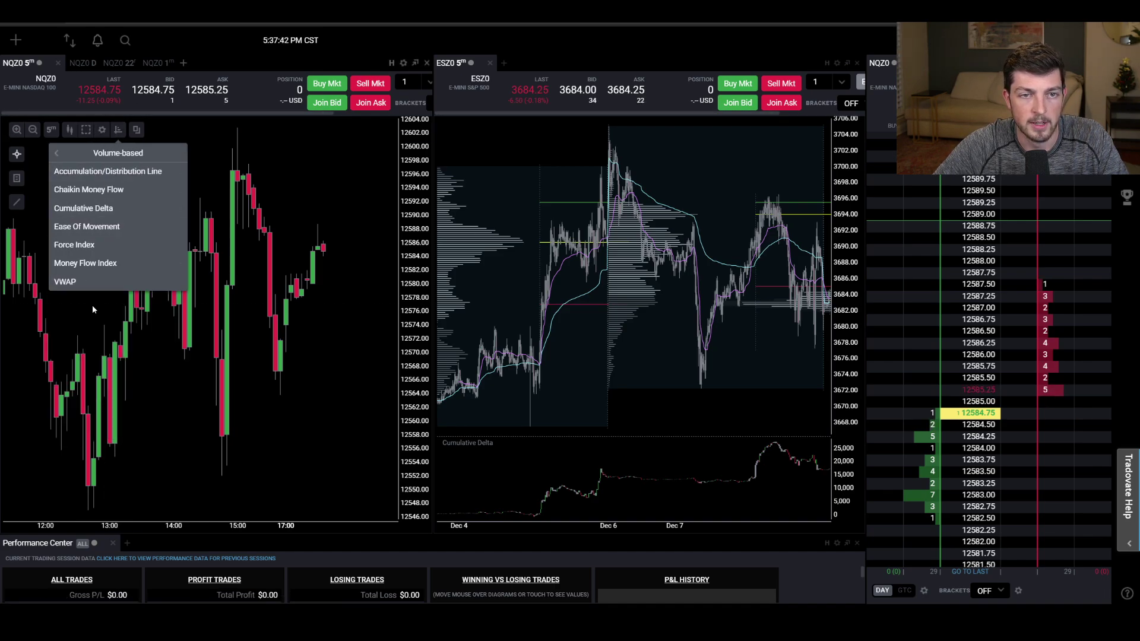
click(105, 212)
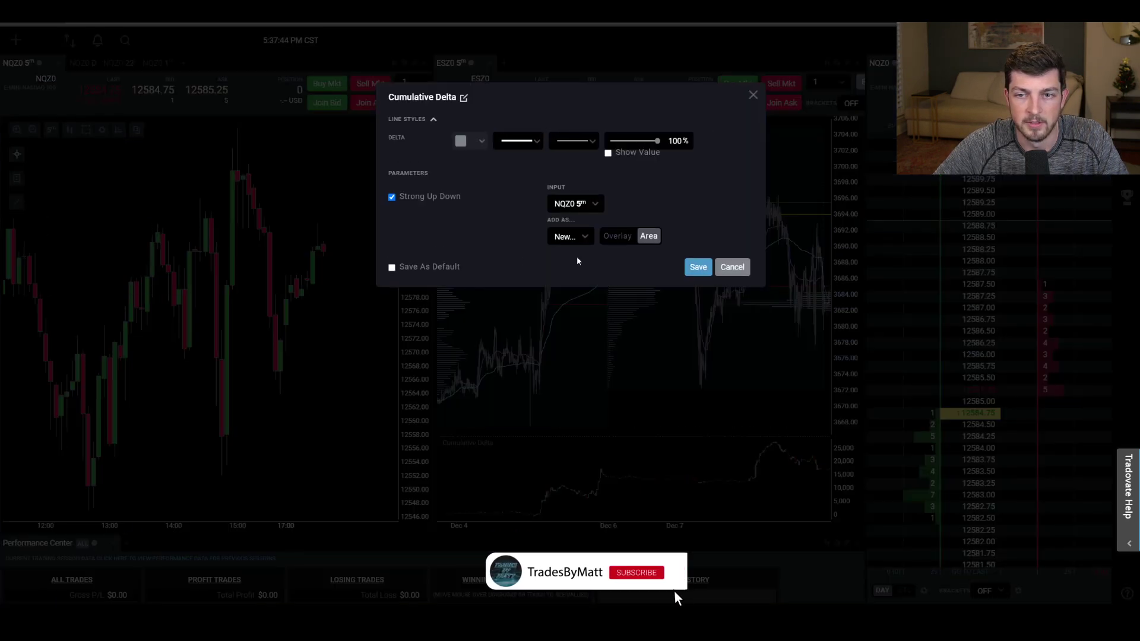
click(698, 267)
drag(242, 422, 326, 442)
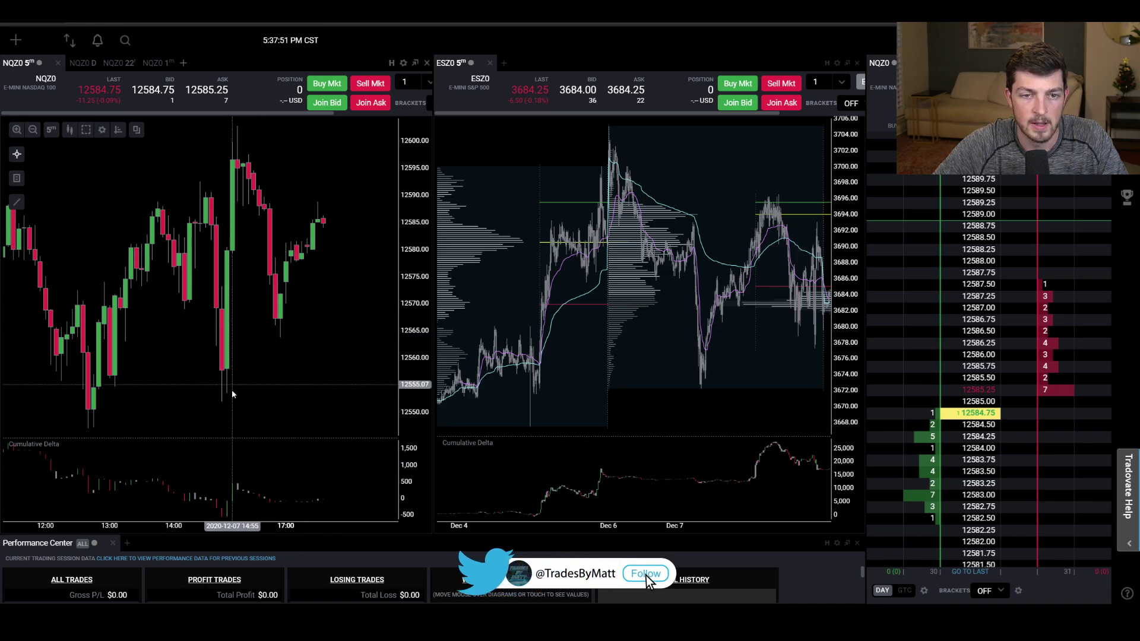
Turn on the Histogram display on the 5-minute NQZ0 chart.
click(86, 131)
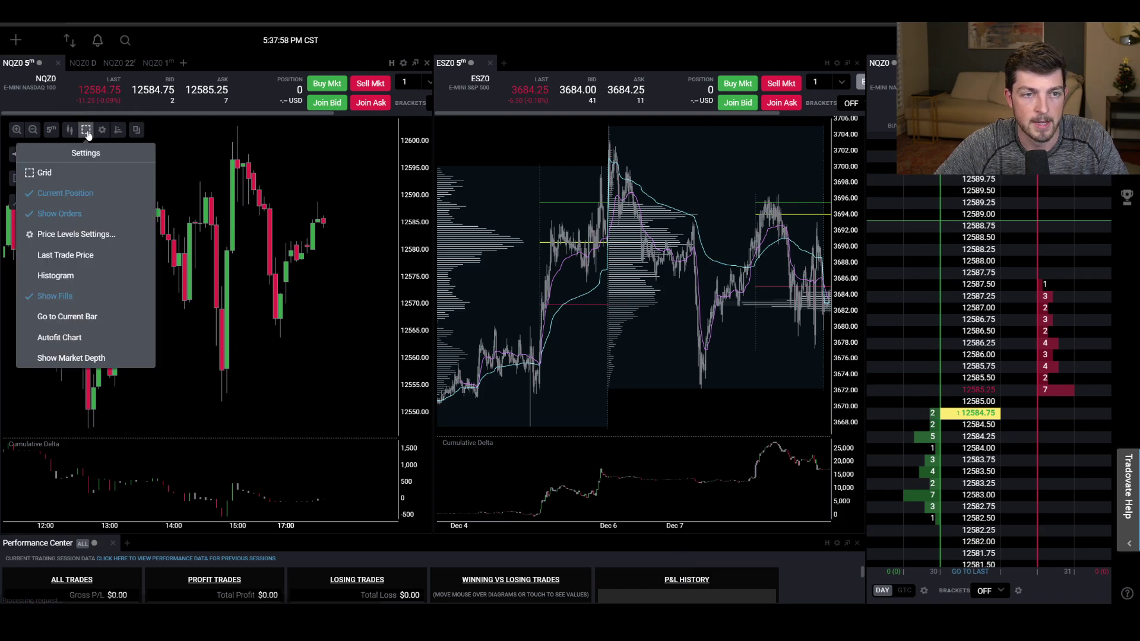
click(59, 277)
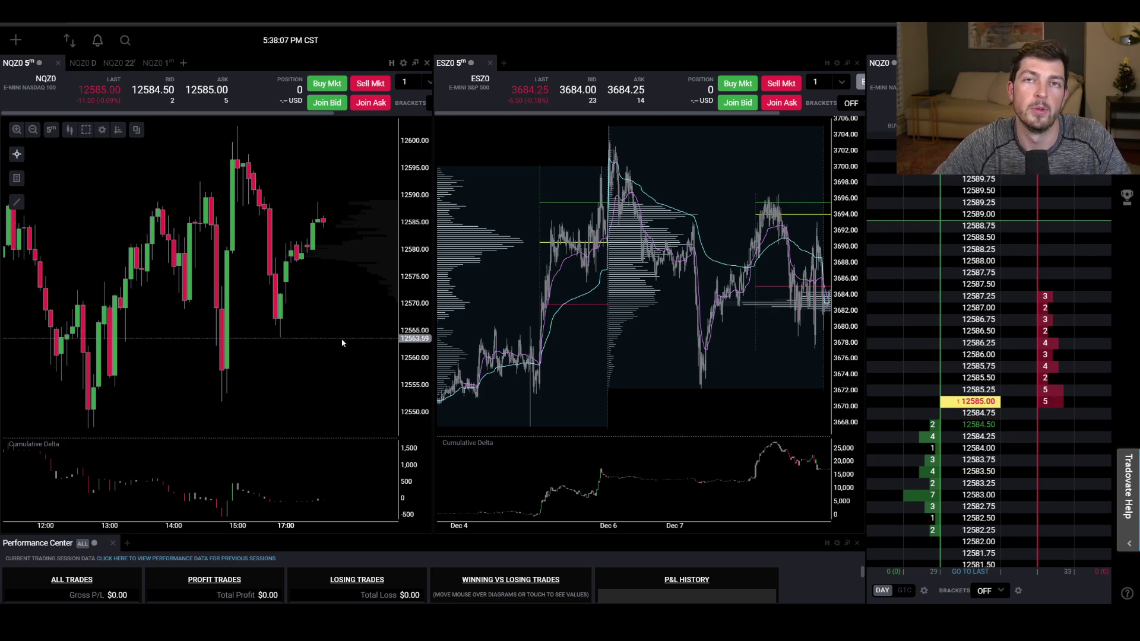
scroll(363, 310, right, 1)
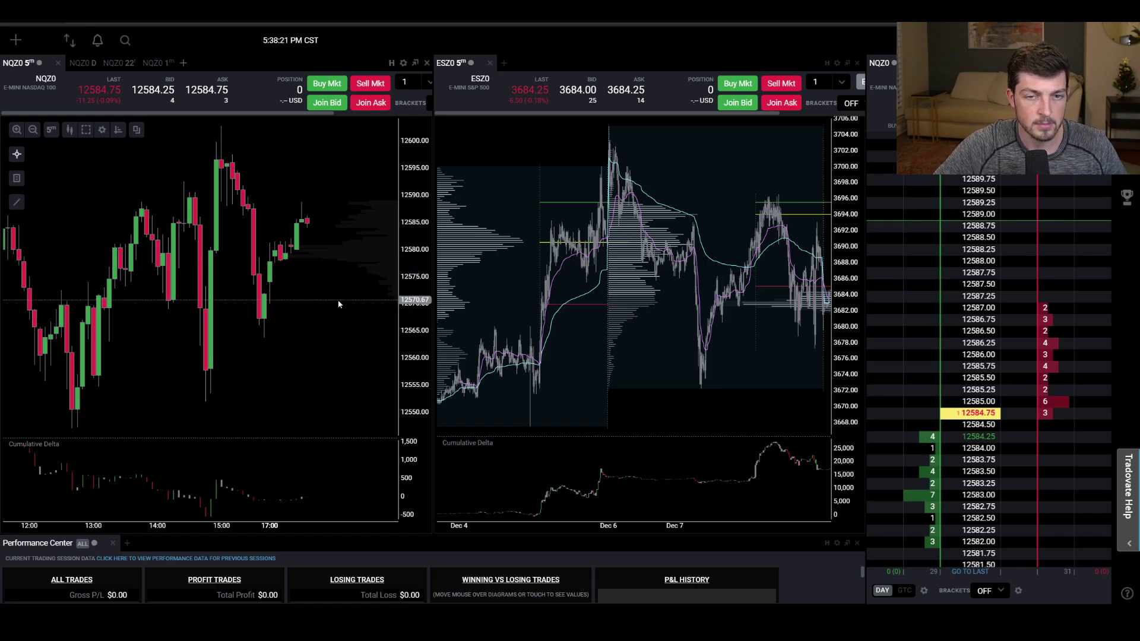
Add the volume-based VWAP indicator to the 5-minute NQZ0 chart as a light blue overlay line.
click(117, 132)
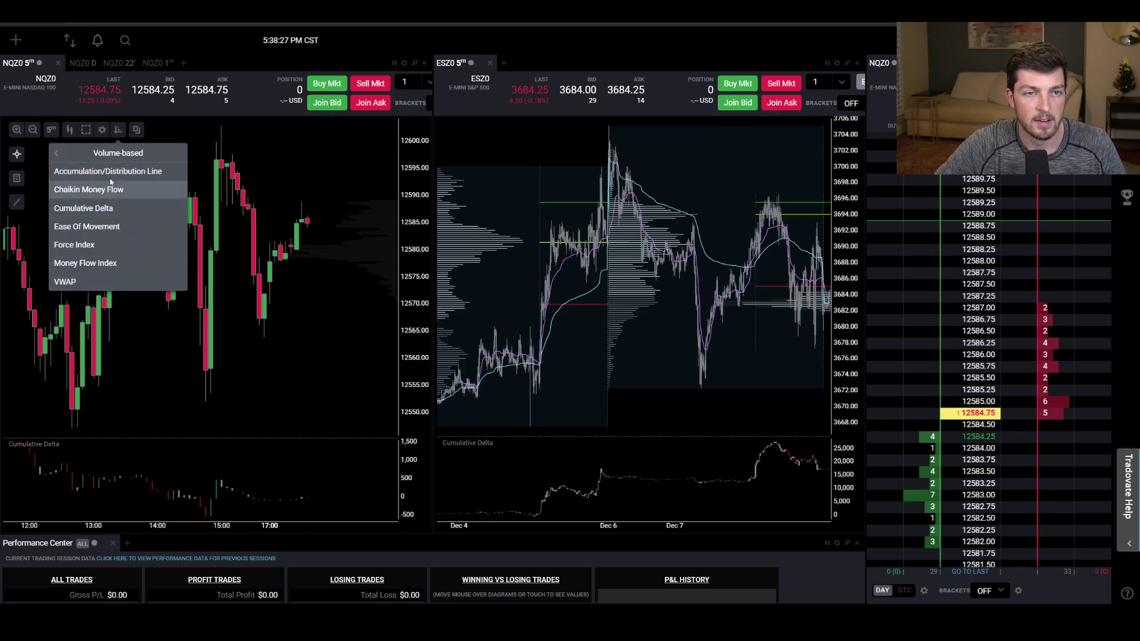
click(66, 281)
click(411, 143)
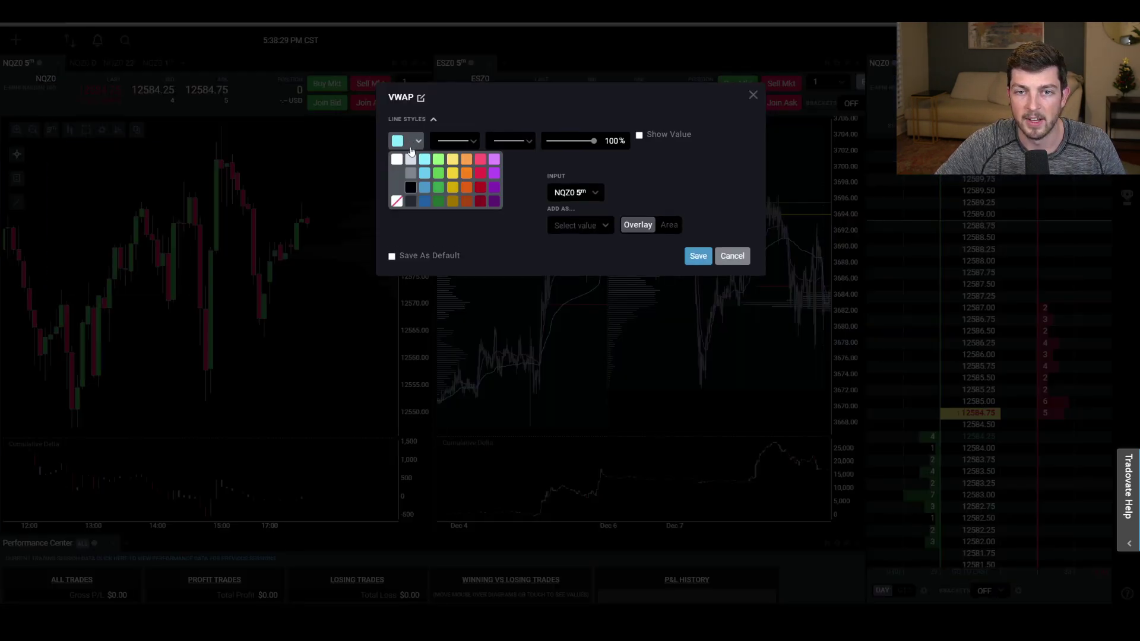
click(425, 159)
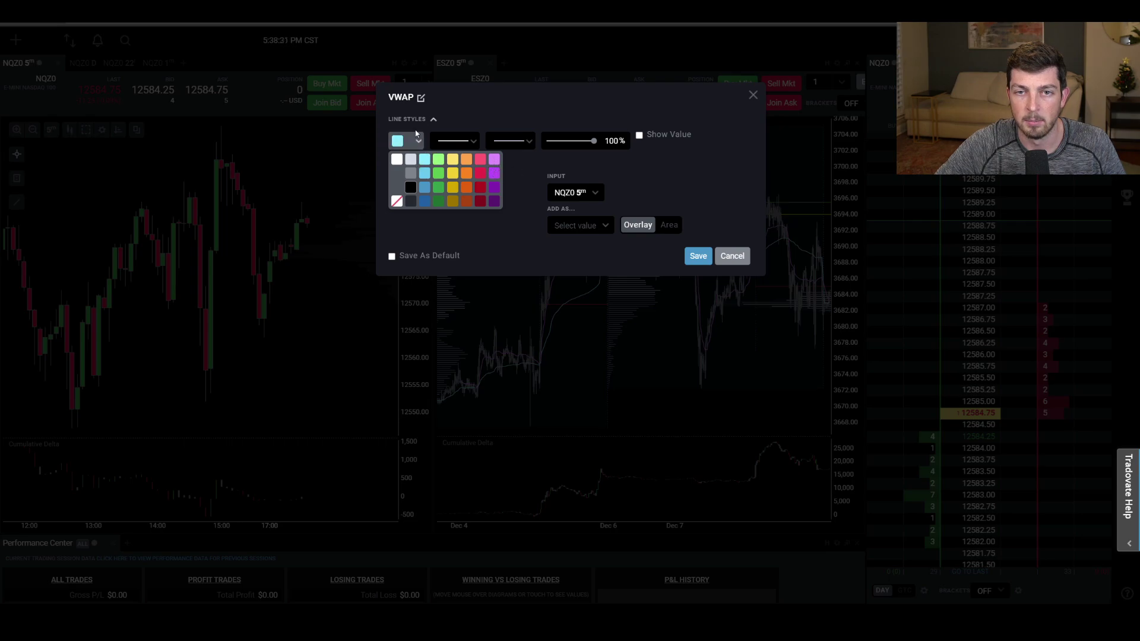
click(470, 108)
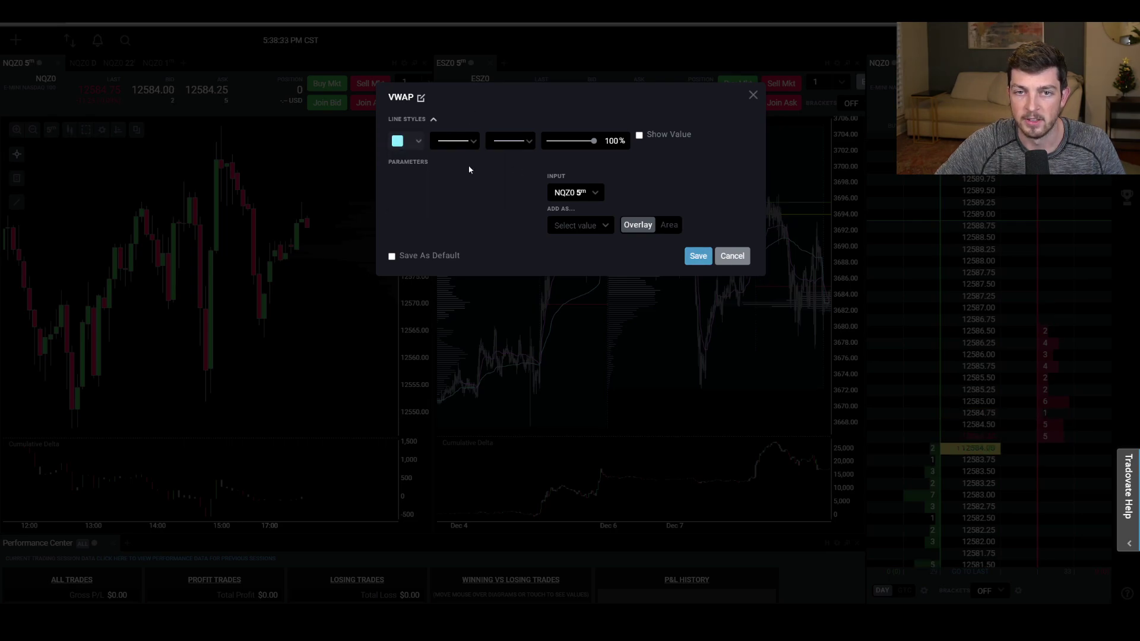
click(693, 258)
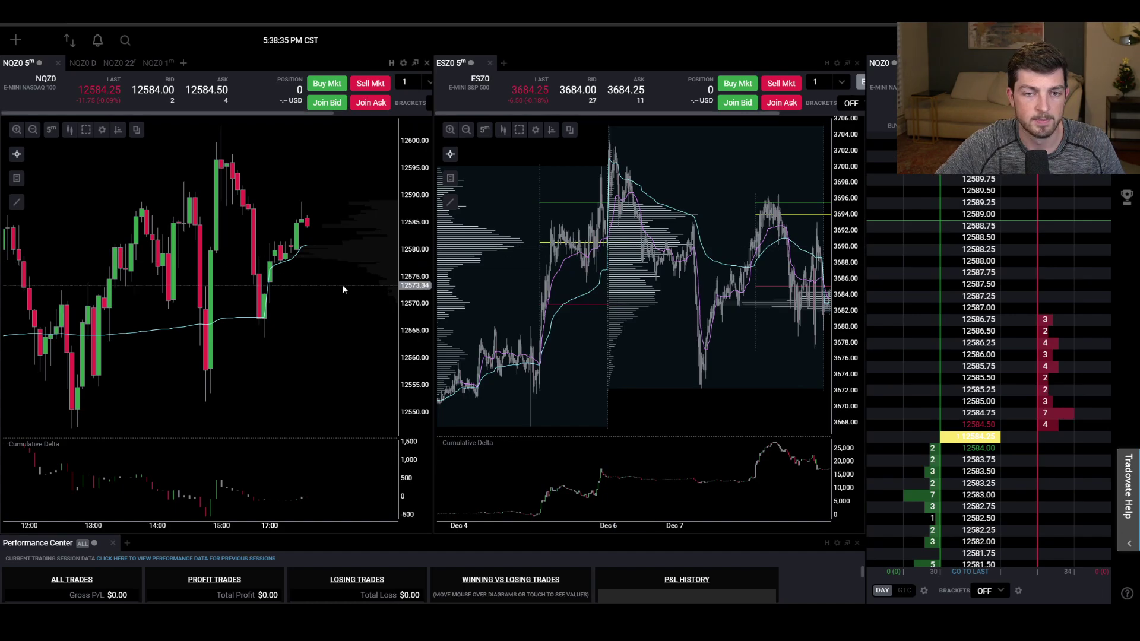
Search the community indicators for "kama" and close the list without installing anything.
click(119, 131)
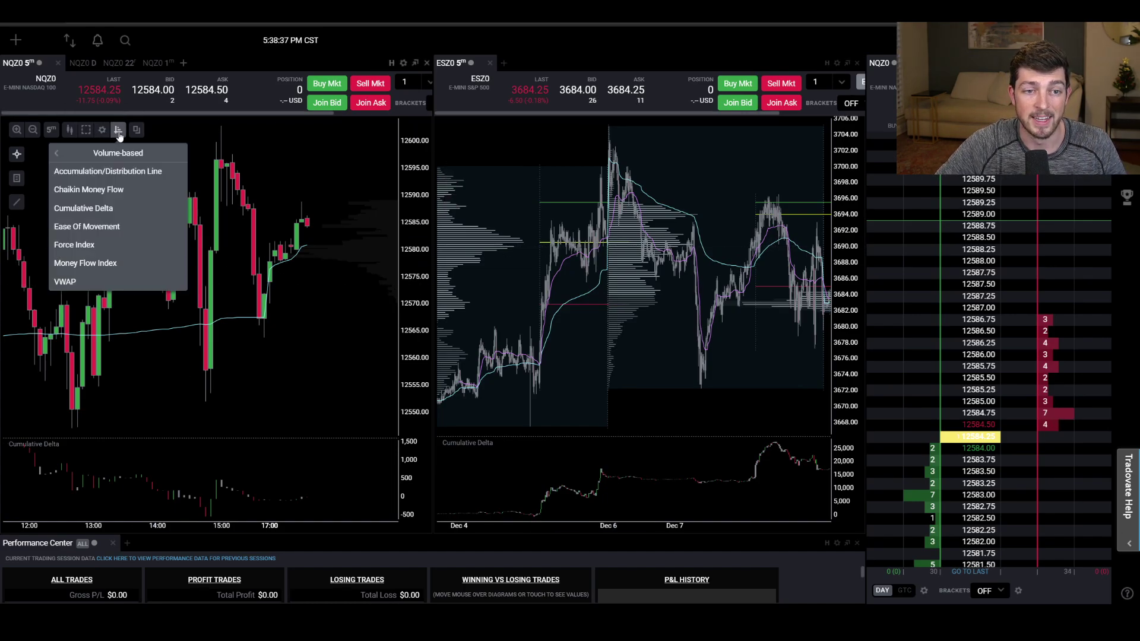
click(58, 155)
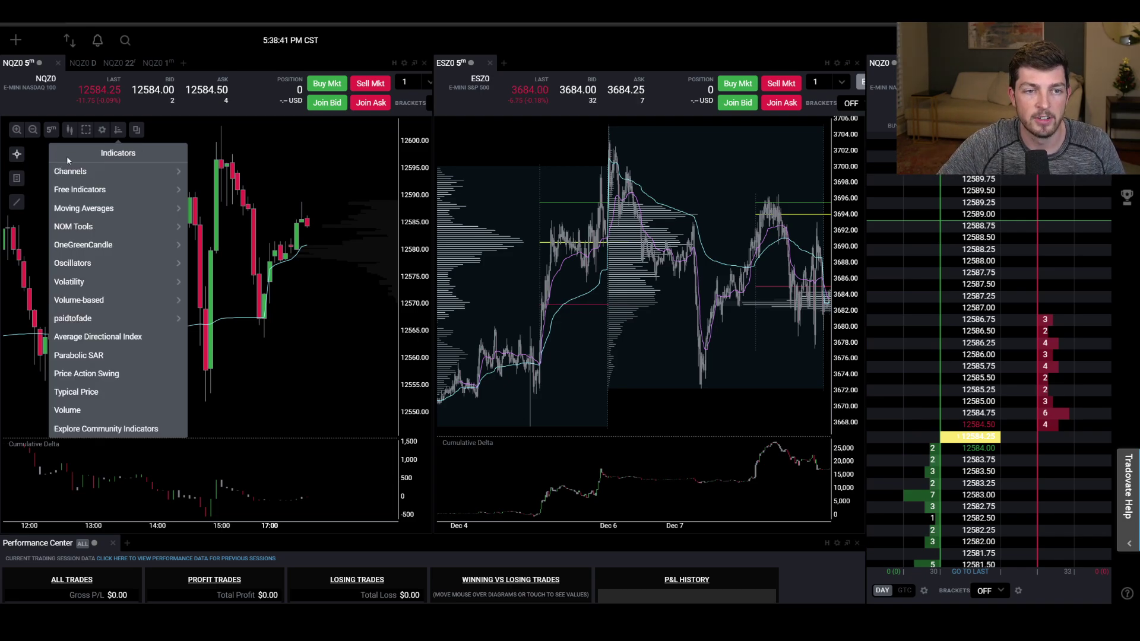
click(105, 428)
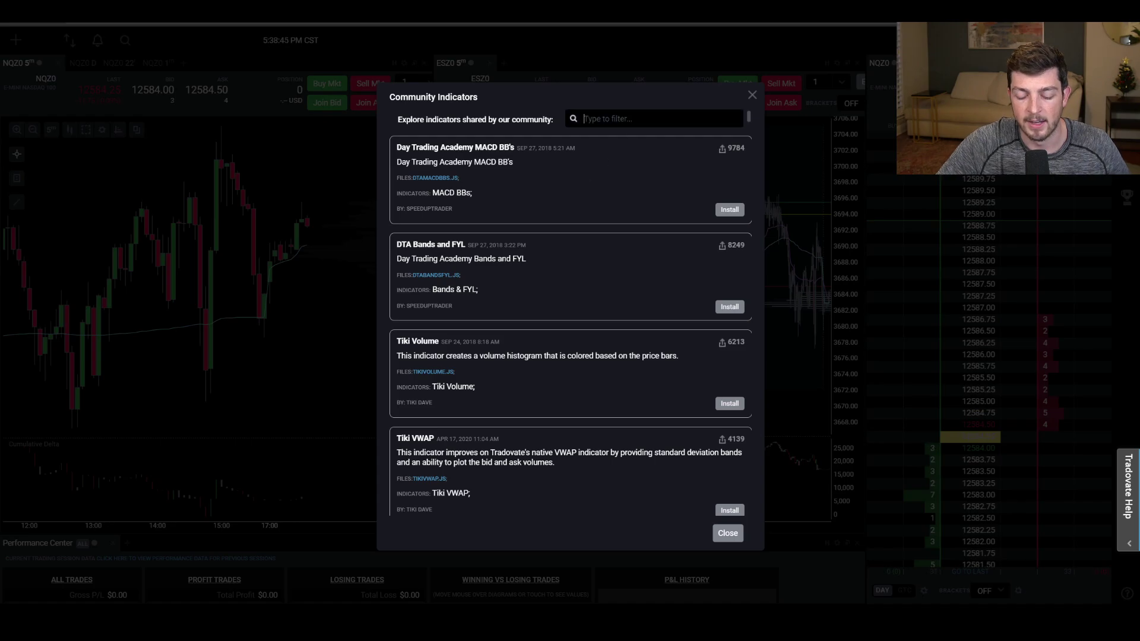
text(kama)
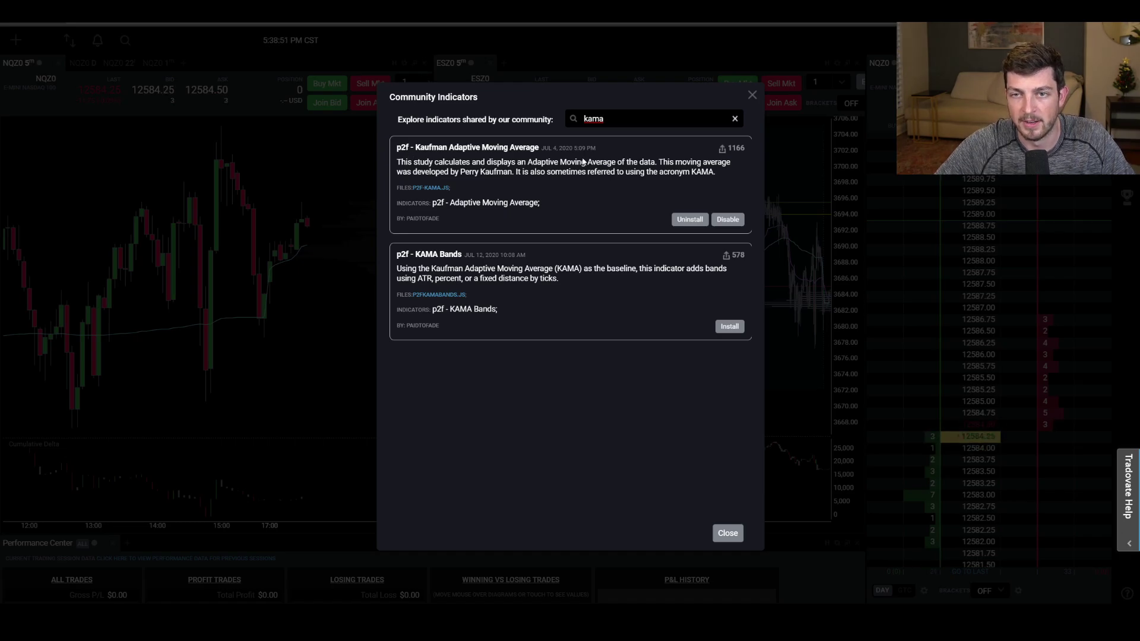
click(752, 95)
Add the paidtofade p2f - Adaptive Moving Average to the 5-minute NQZ0 chart as a light purple overlay line.
click(119, 131)
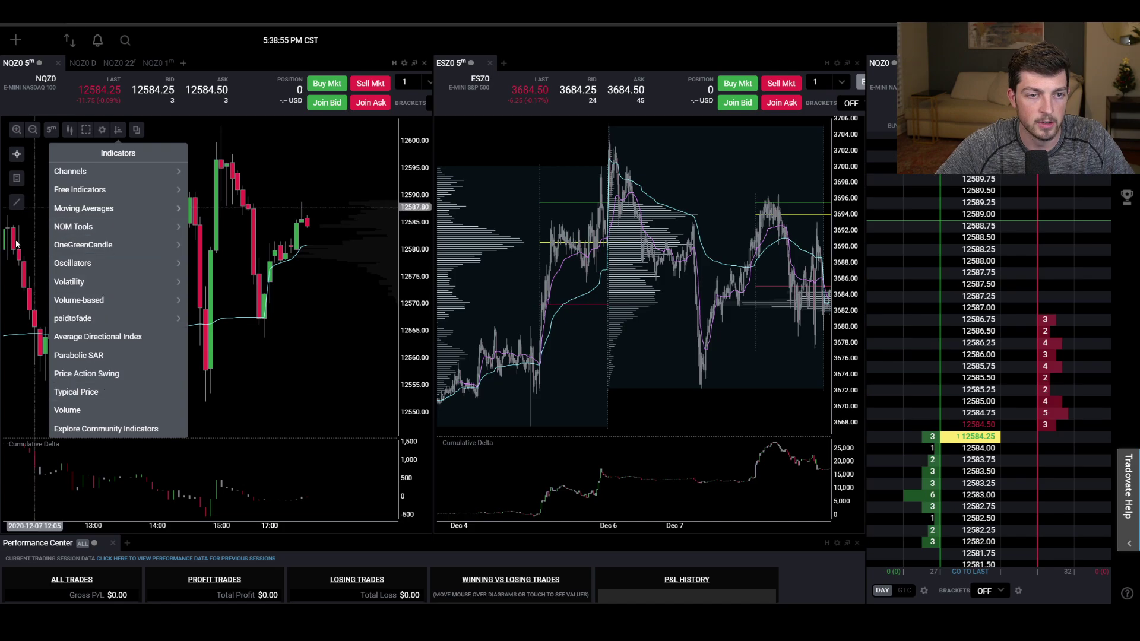
click(79, 320)
click(109, 177)
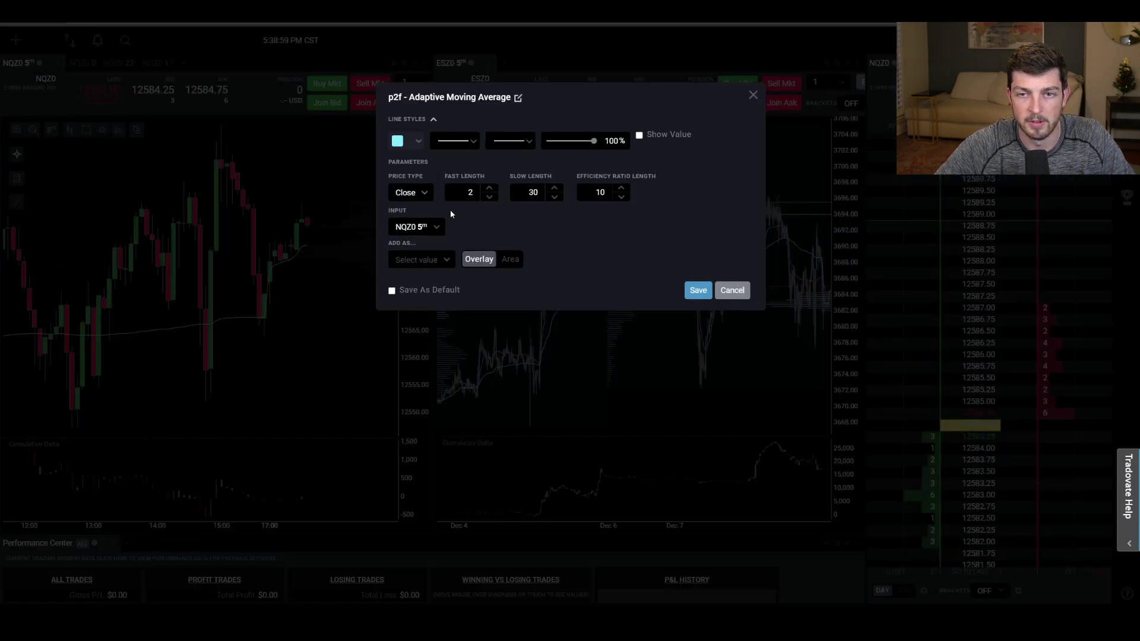
click(405, 141)
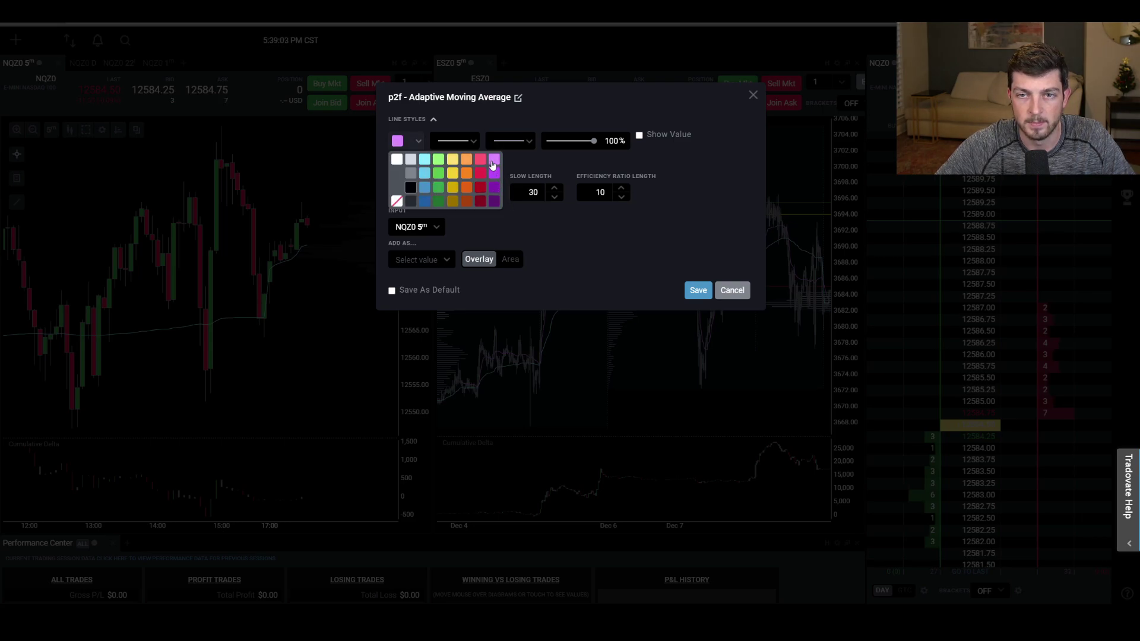
click(493, 160)
click(698, 291)
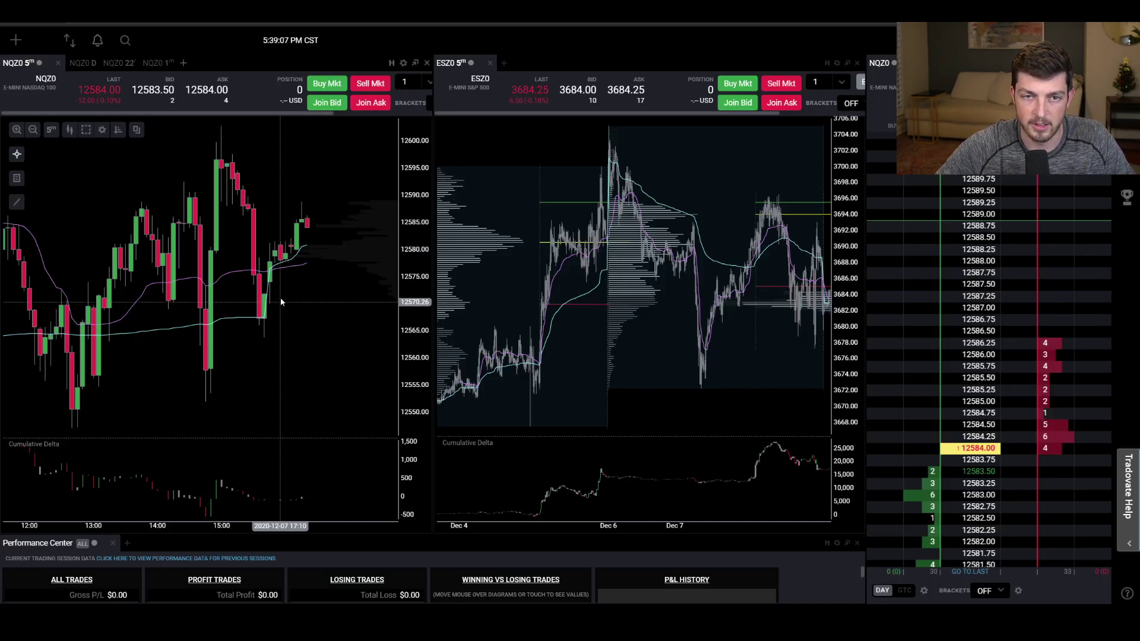
Add Volume Profiles to the 5-minute NQZ0 chart as an overlay, with green upper and red lower value lines enabled and volume labels disabled.
scroll(308, 321, down, 2)
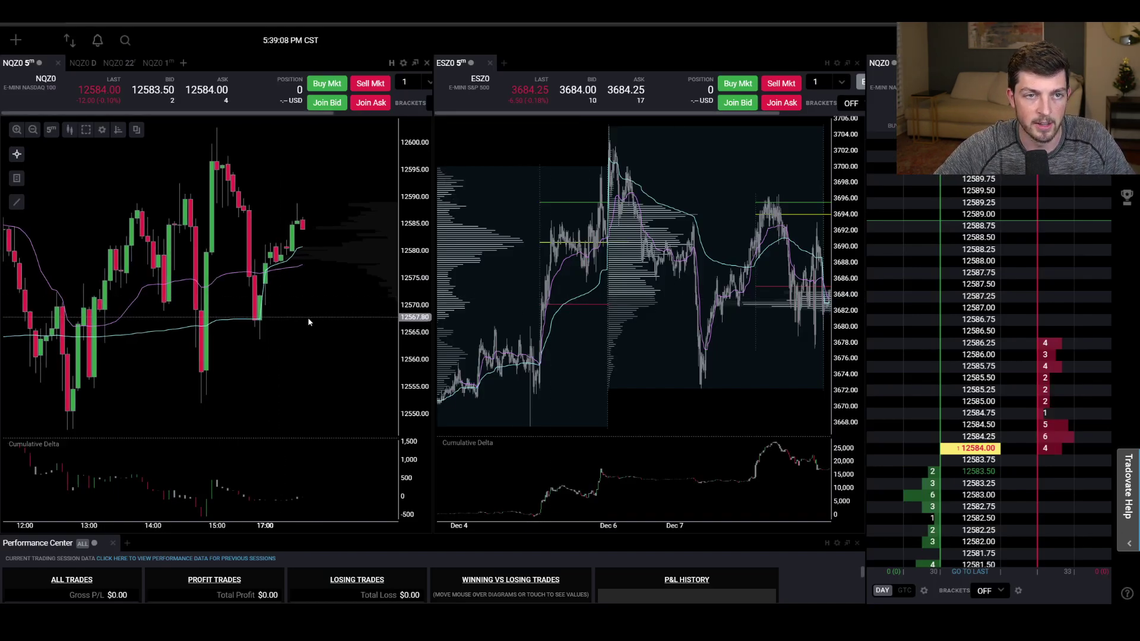
click(118, 131)
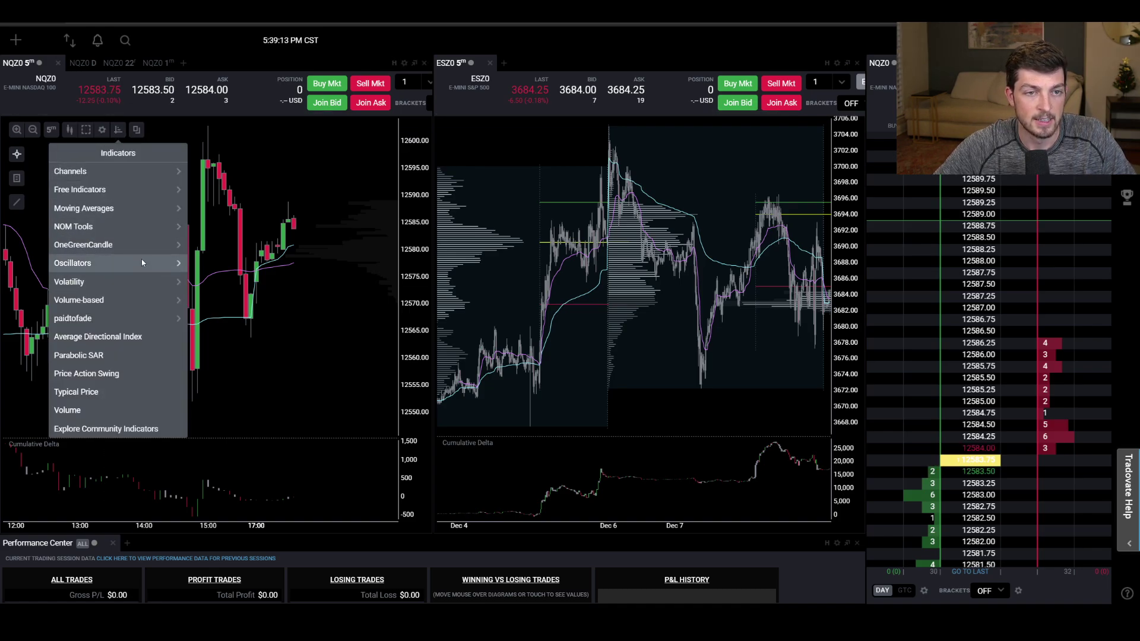
click(97, 193)
click(96, 172)
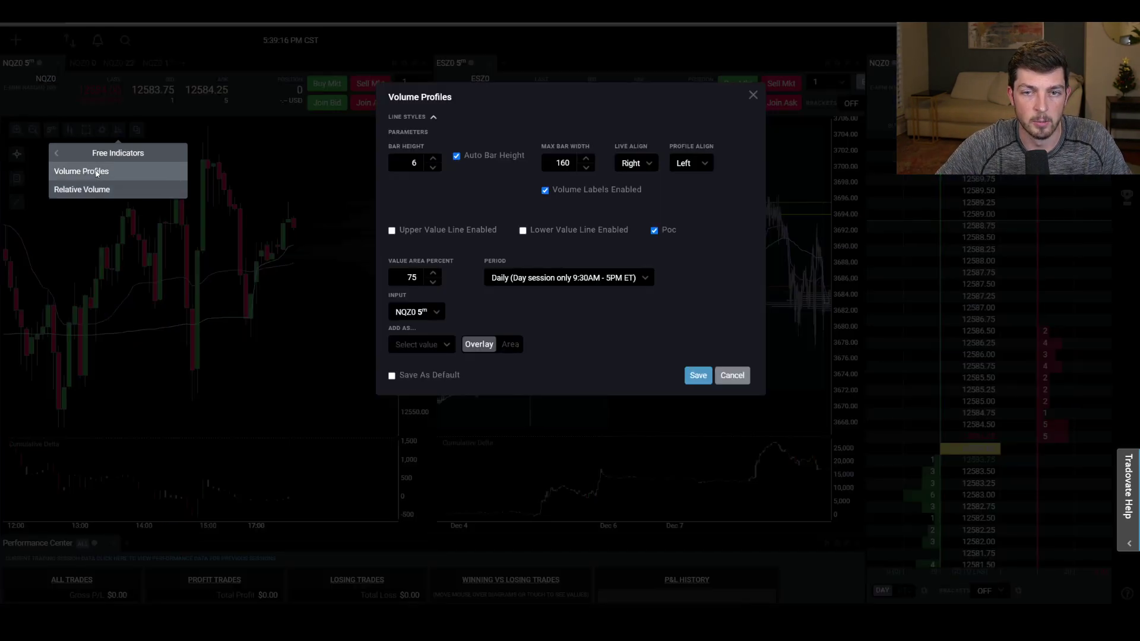
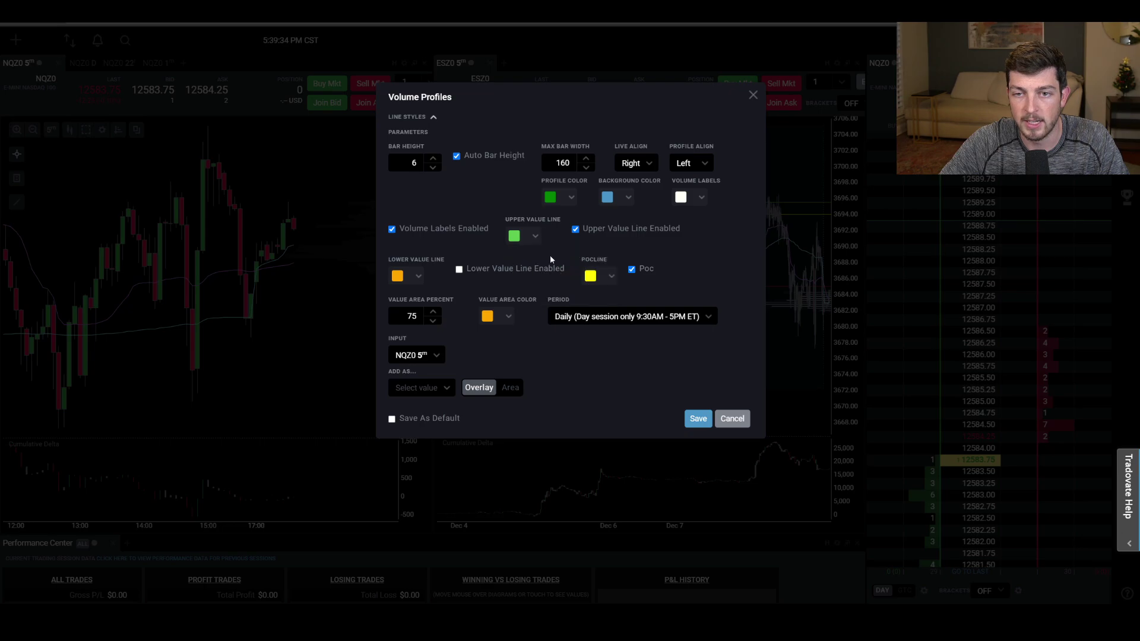
click(409, 277)
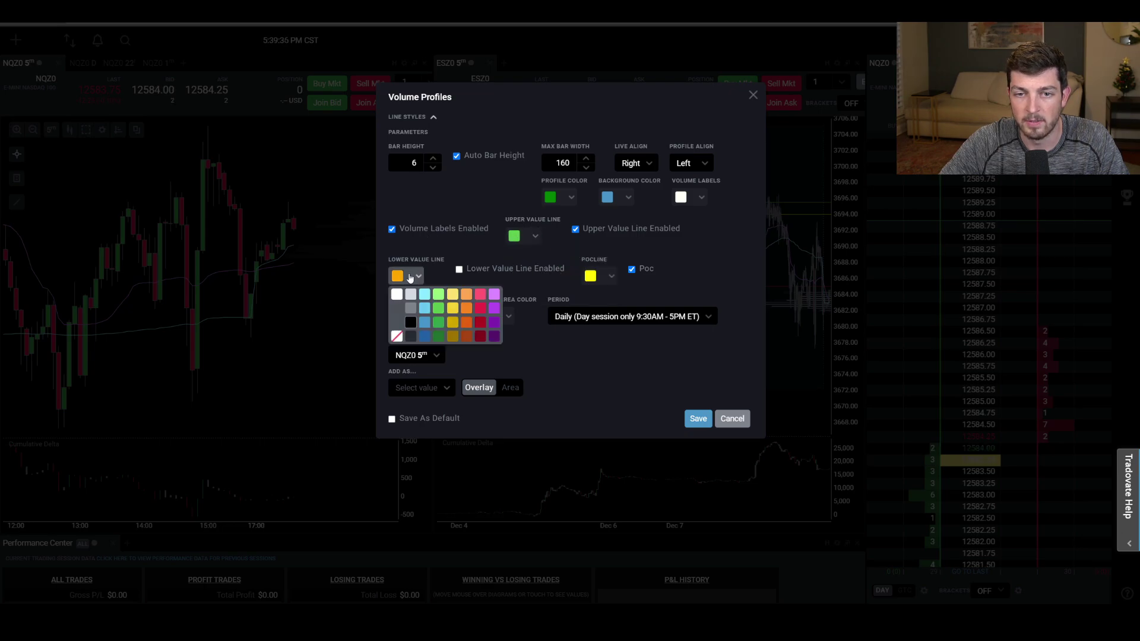
click(480, 305)
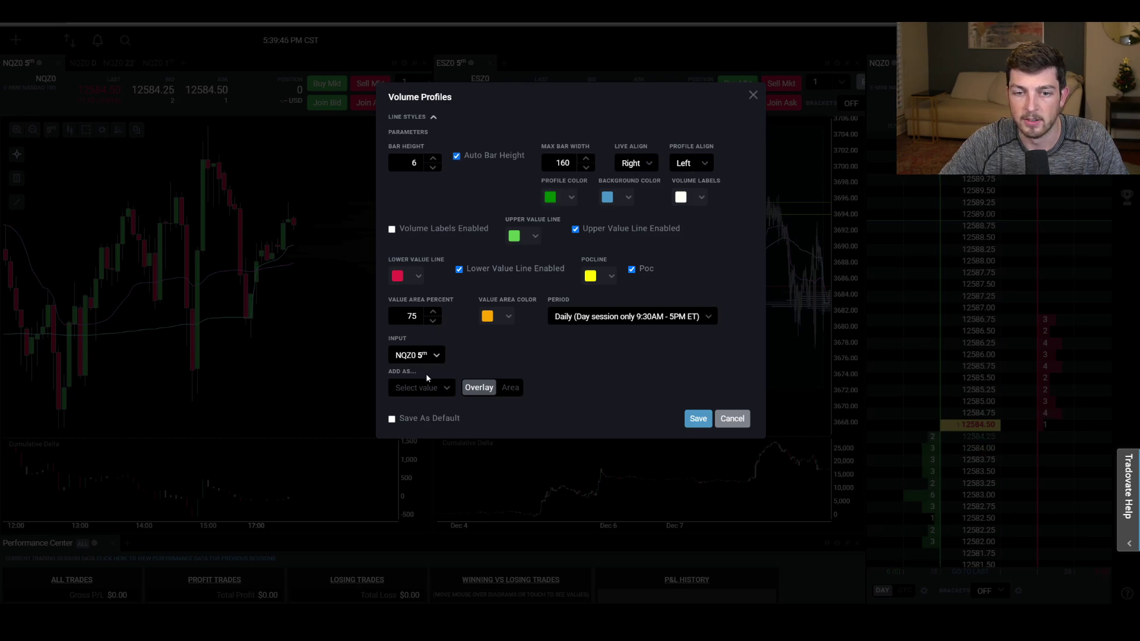
click(697, 419)
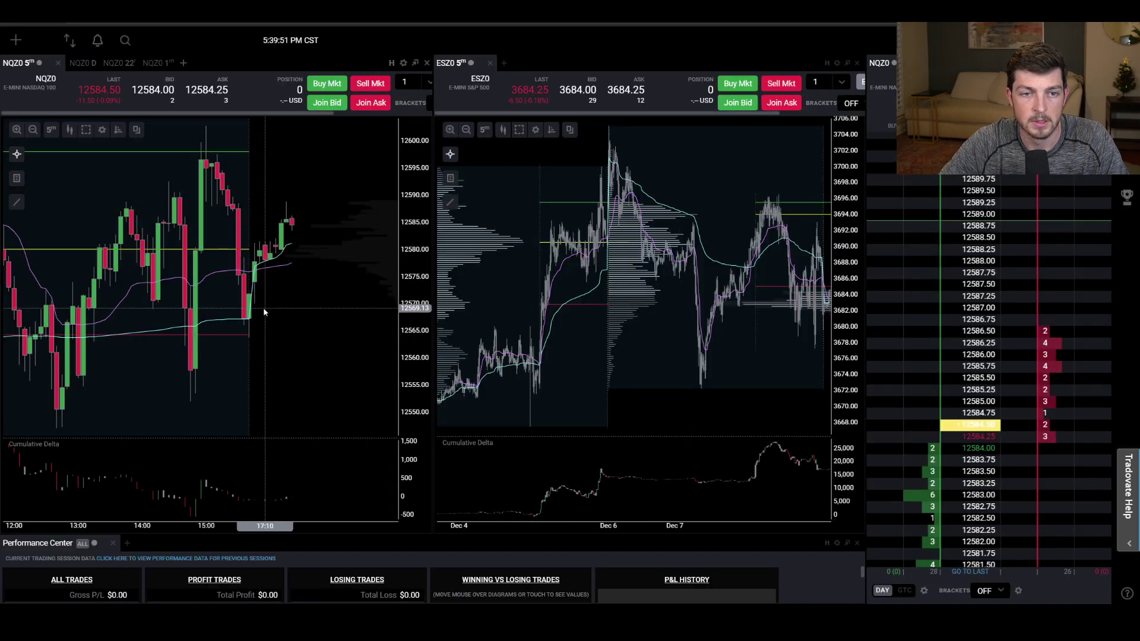
Set the value area color and profile color of the 5-minute NQZ0 chart's Volume Profiles to none.
click(102, 129)
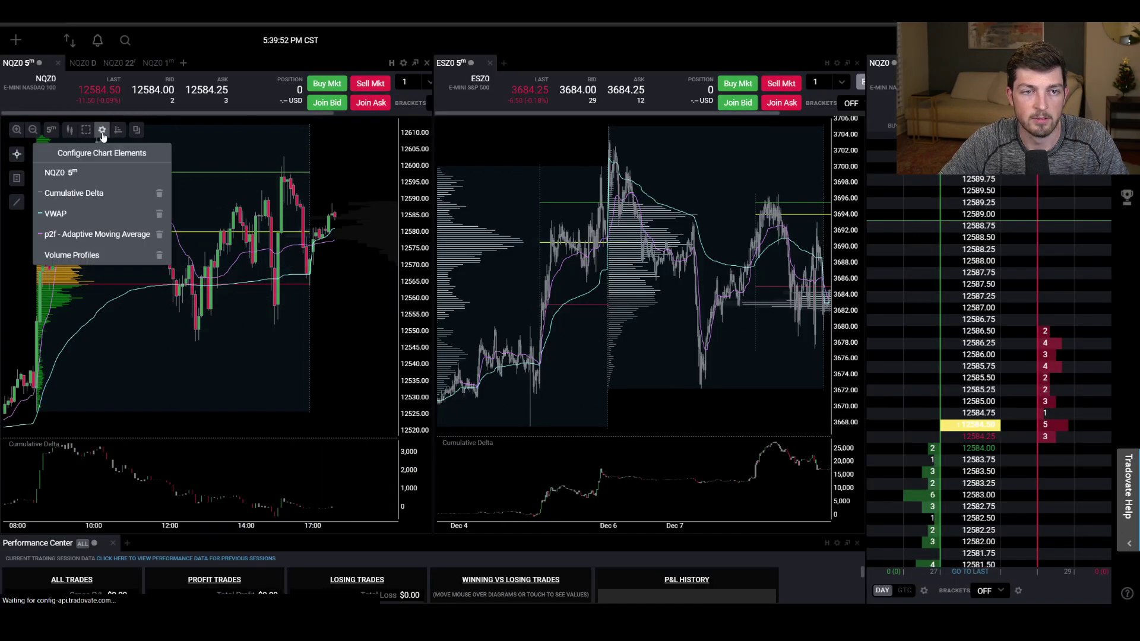
click(77, 256)
click(488, 316)
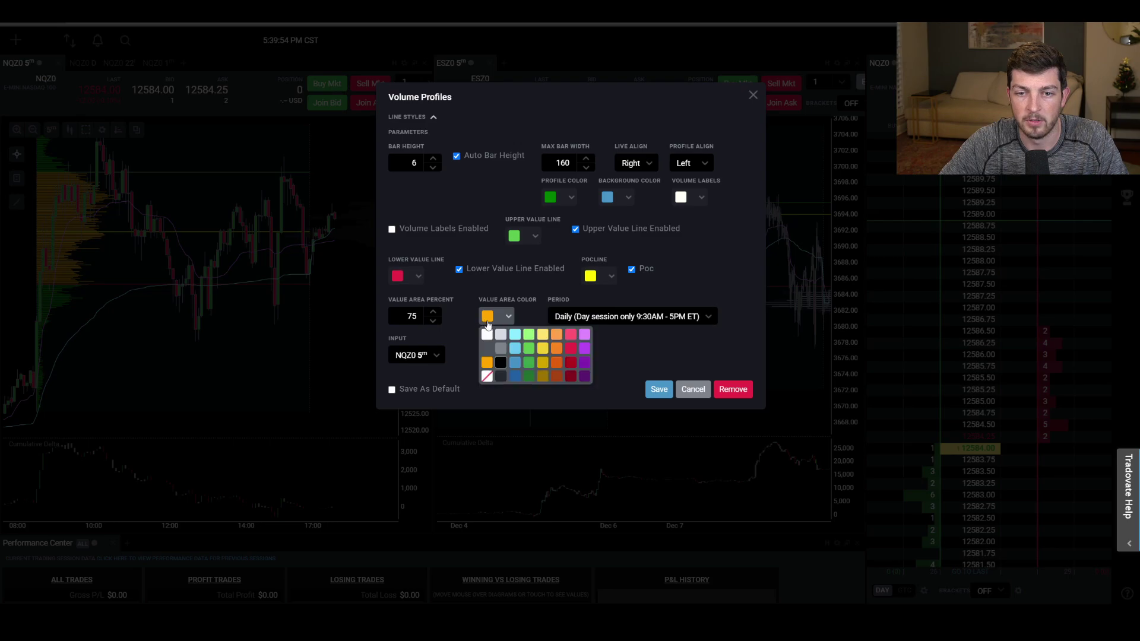
click(486, 377)
click(488, 320)
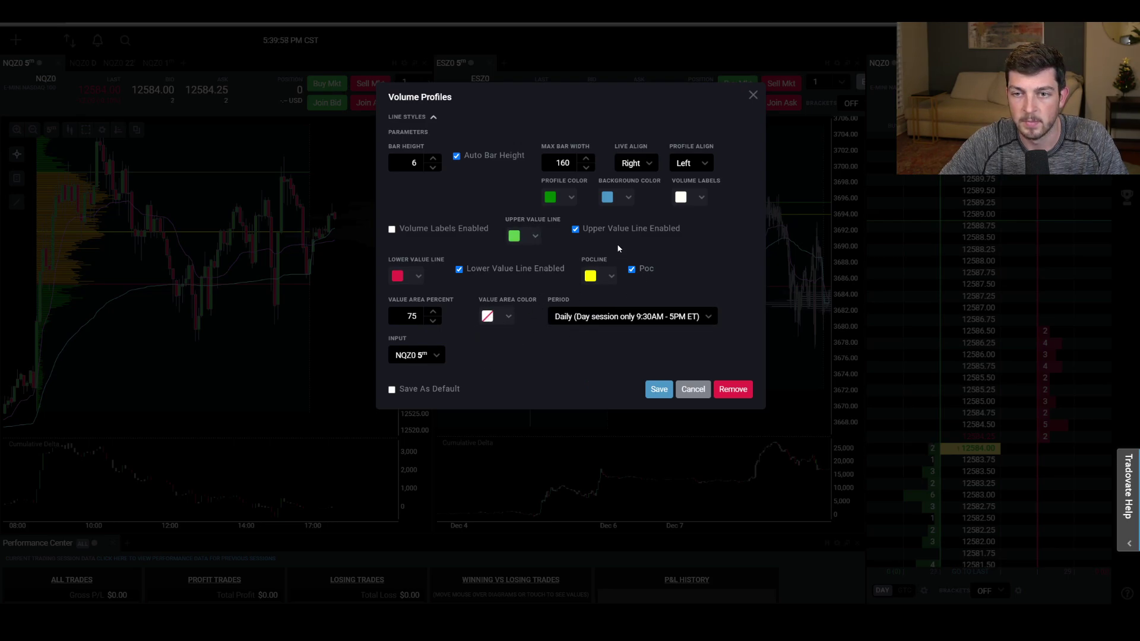
click(563, 203)
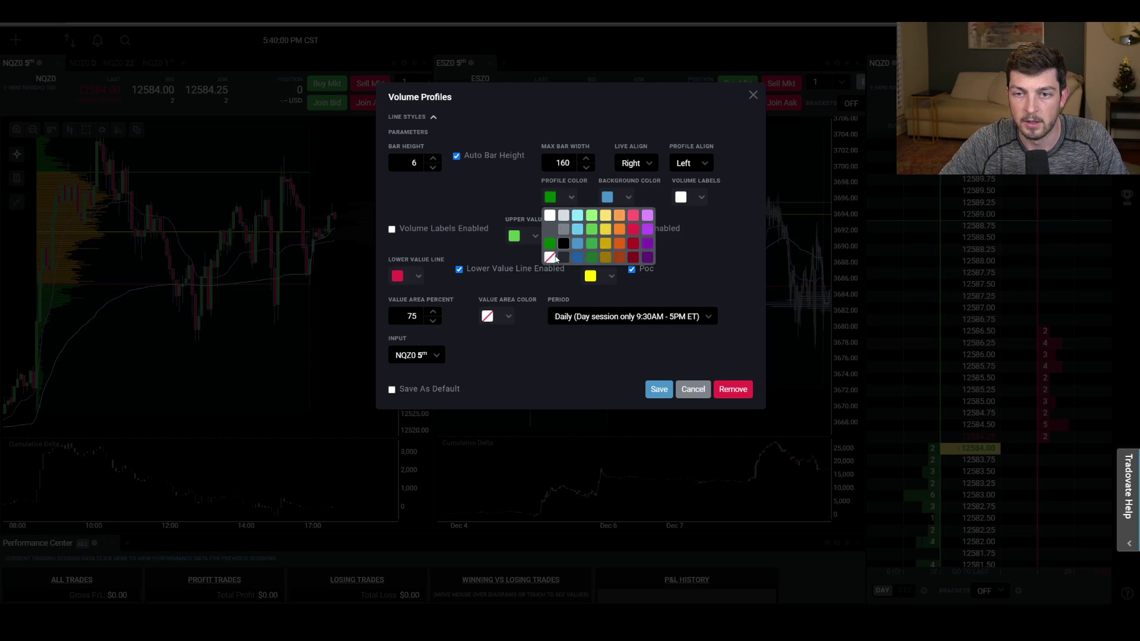
click(551, 258)
click(658, 389)
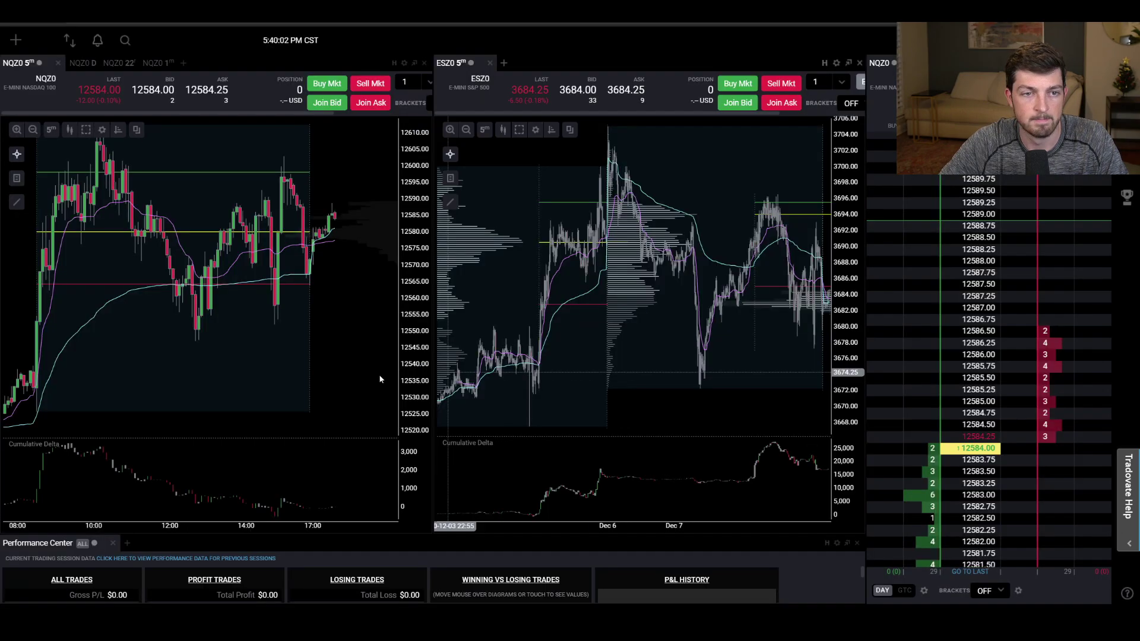
Examine the value area and POC lines of the previous day sessions on the 5-minute NQZ0 chart.
scroll(266, 366, down, 2)
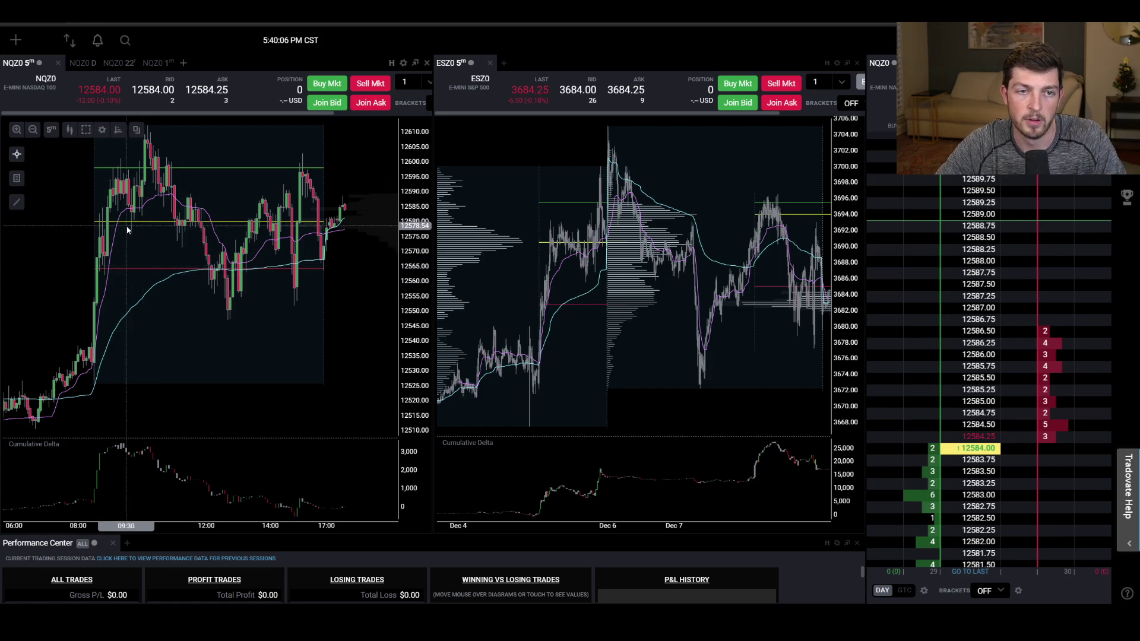
scroll(127, 270, down, 3)
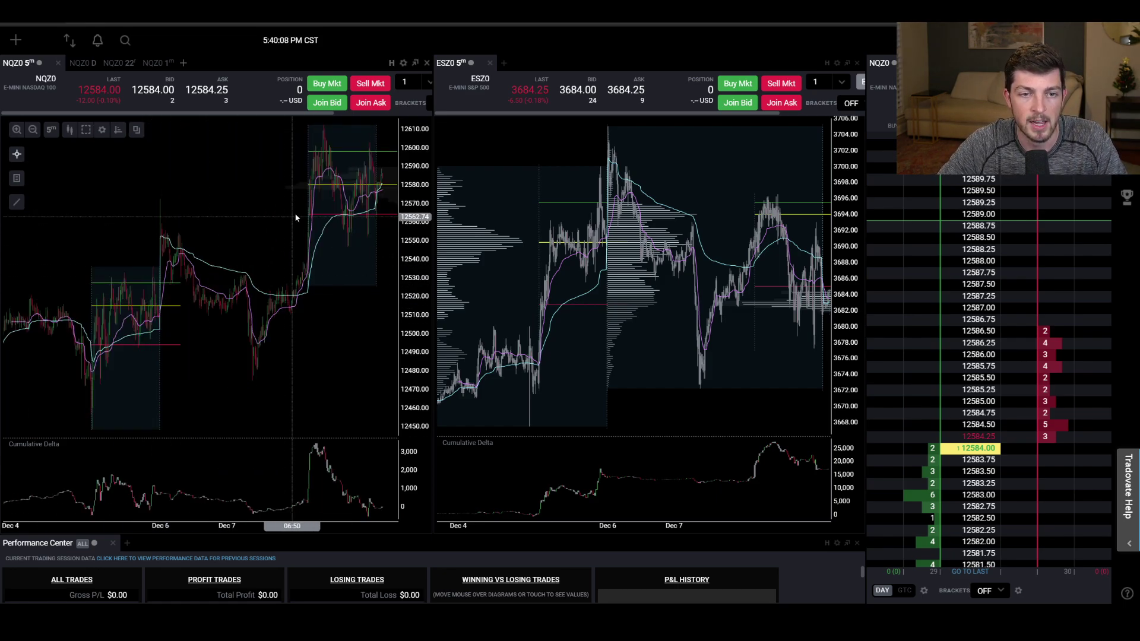
scroll(243, 287, down, 3)
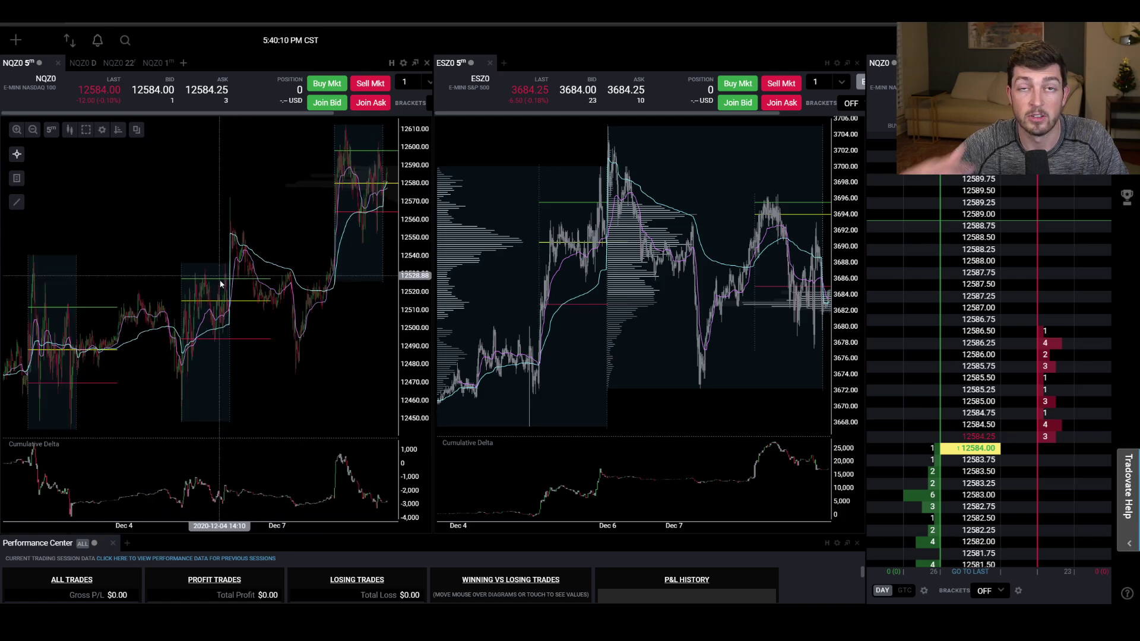
scroll(225, 284, down, 3)
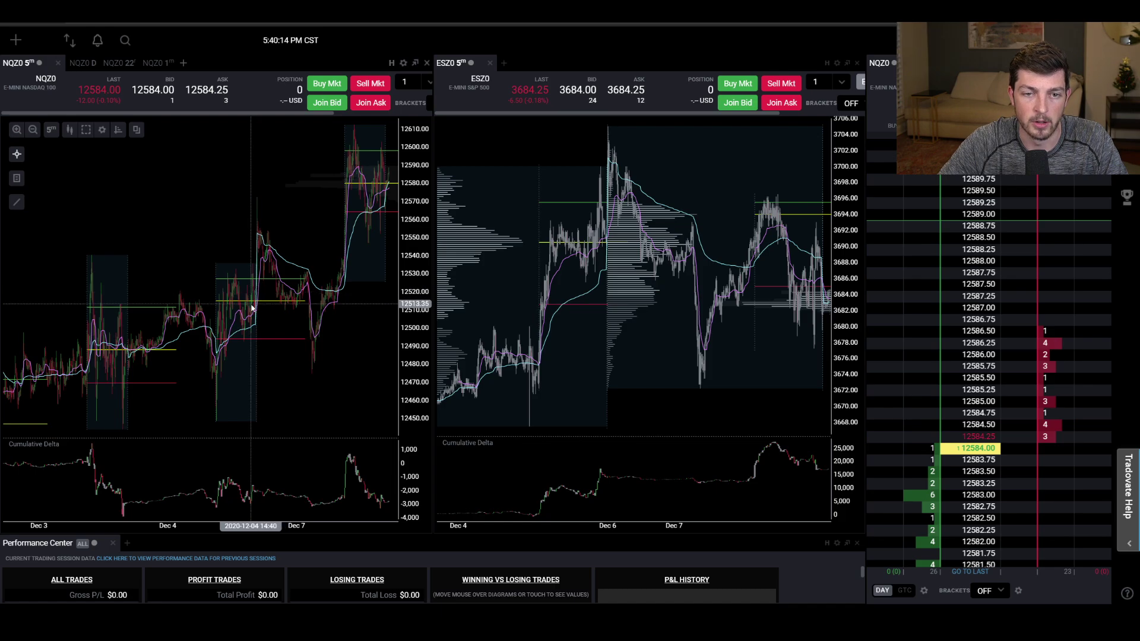
scroll(250, 282, down, 4)
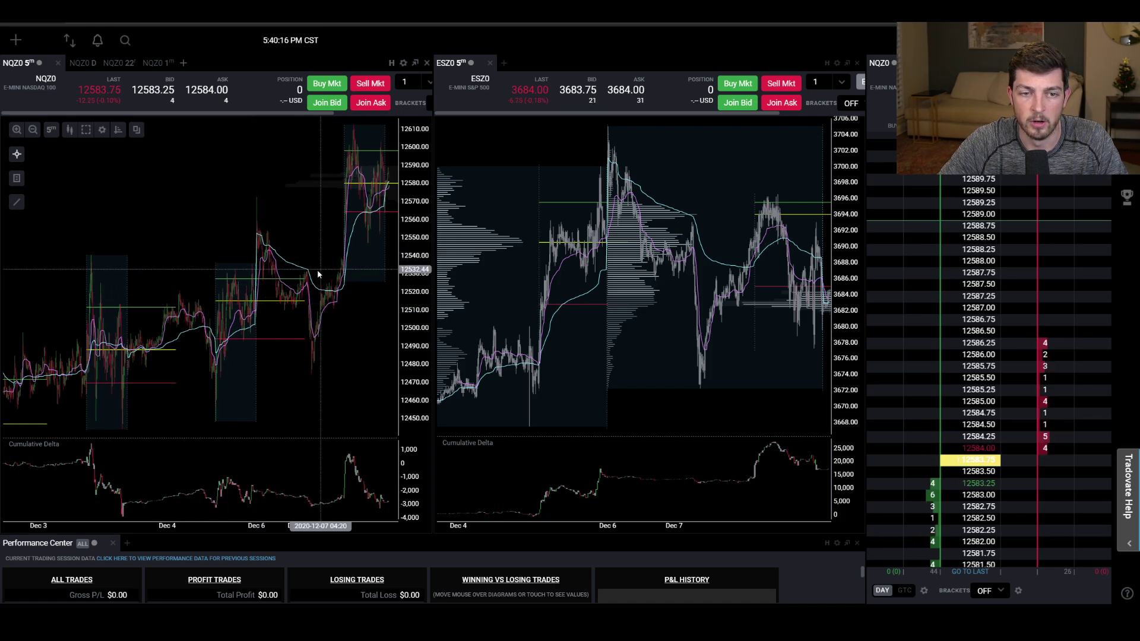
scroll(192, 289, down, 5)
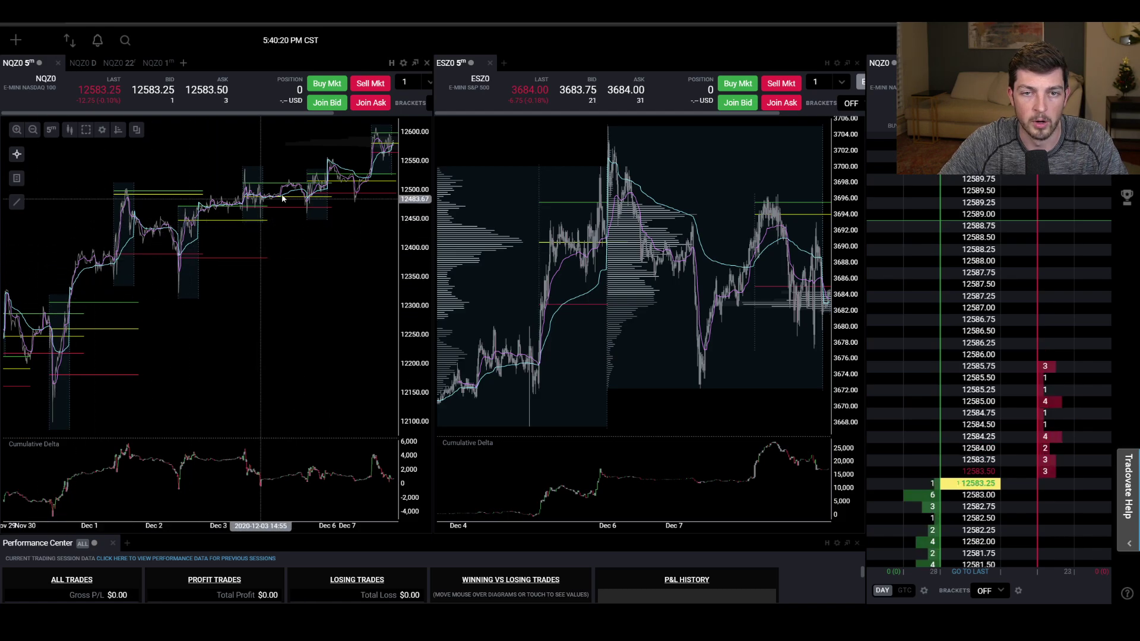
scroll(304, 305, up, 10)
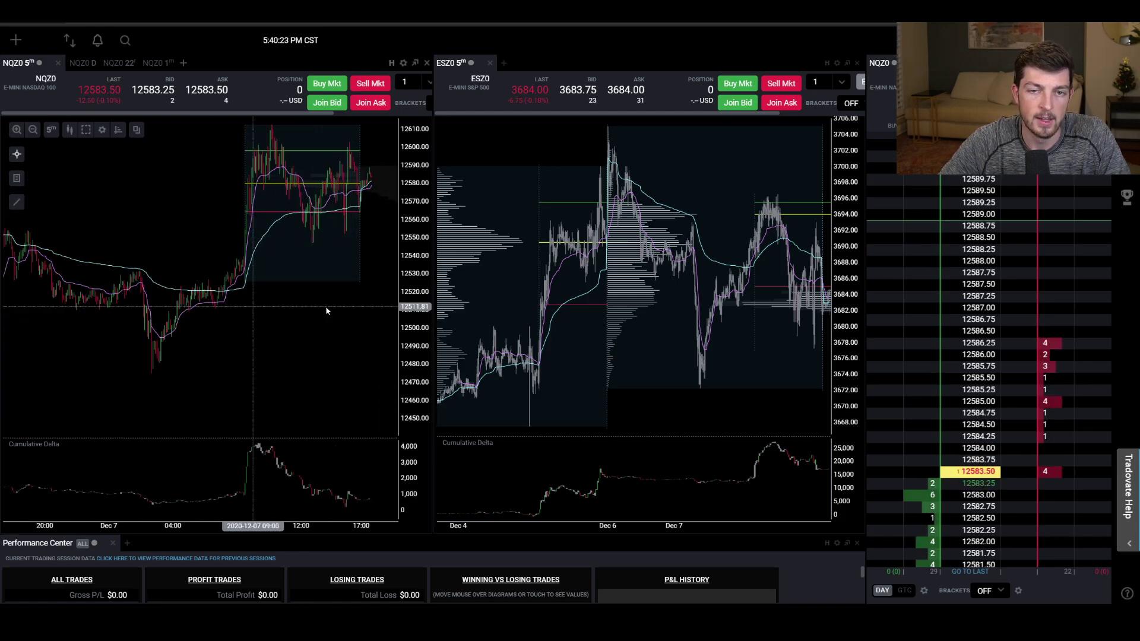
Start a second Volume Profiles indicator on the 5-minute NQZ0 chart with the period Daily (6PM - 5PM ET).
scroll(375, 223, up, 5)
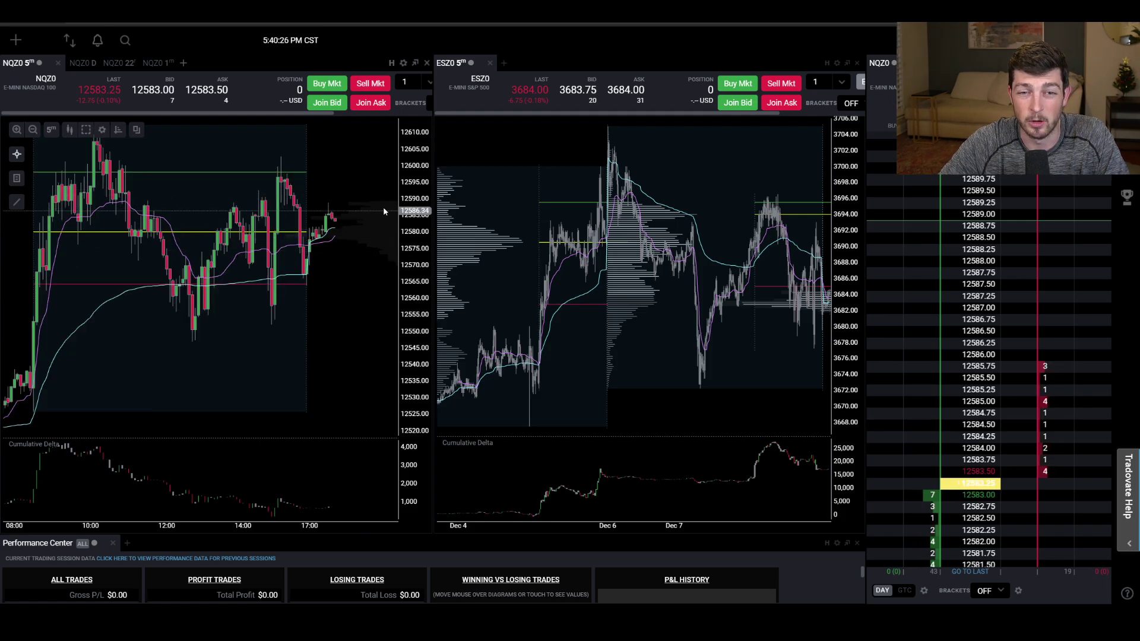
drag(332, 238, 315, 237)
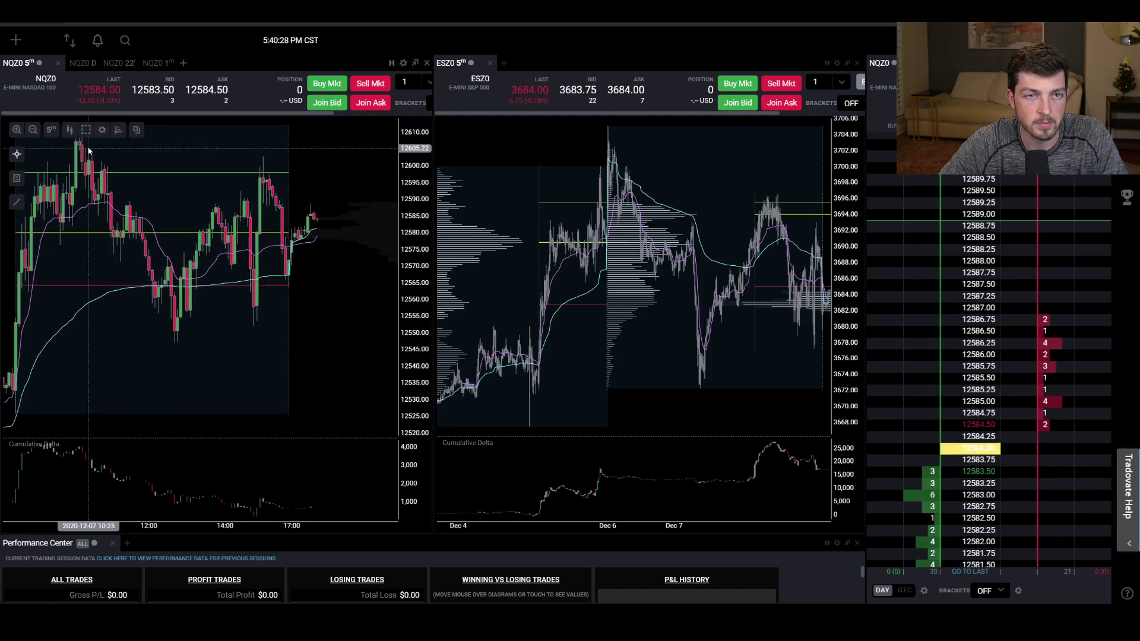
click(117, 131)
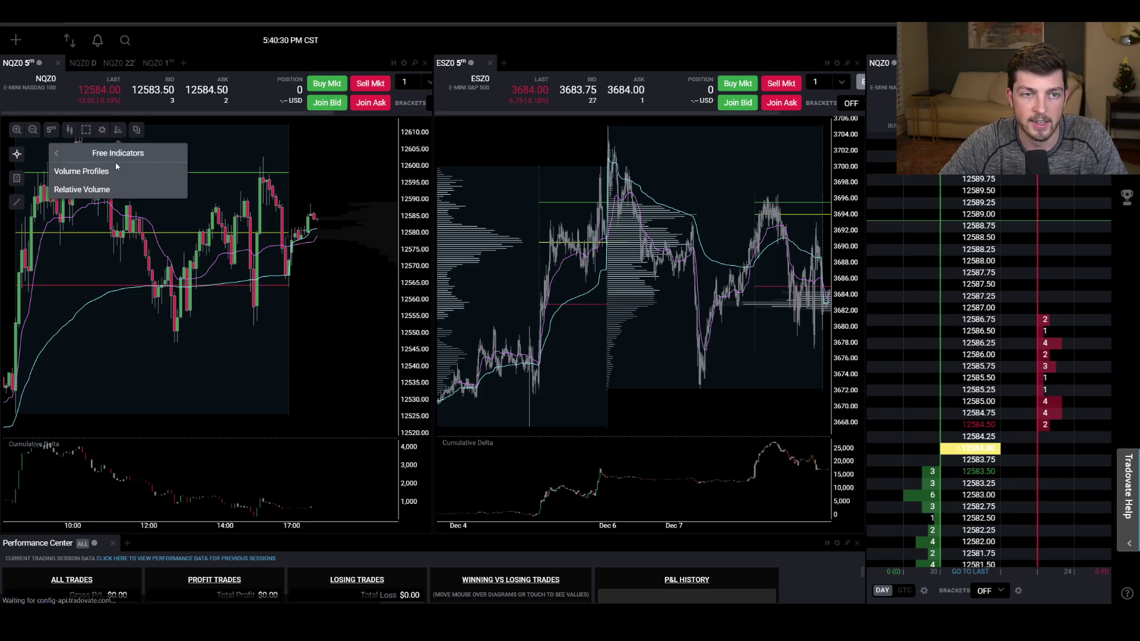
click(81, 171)
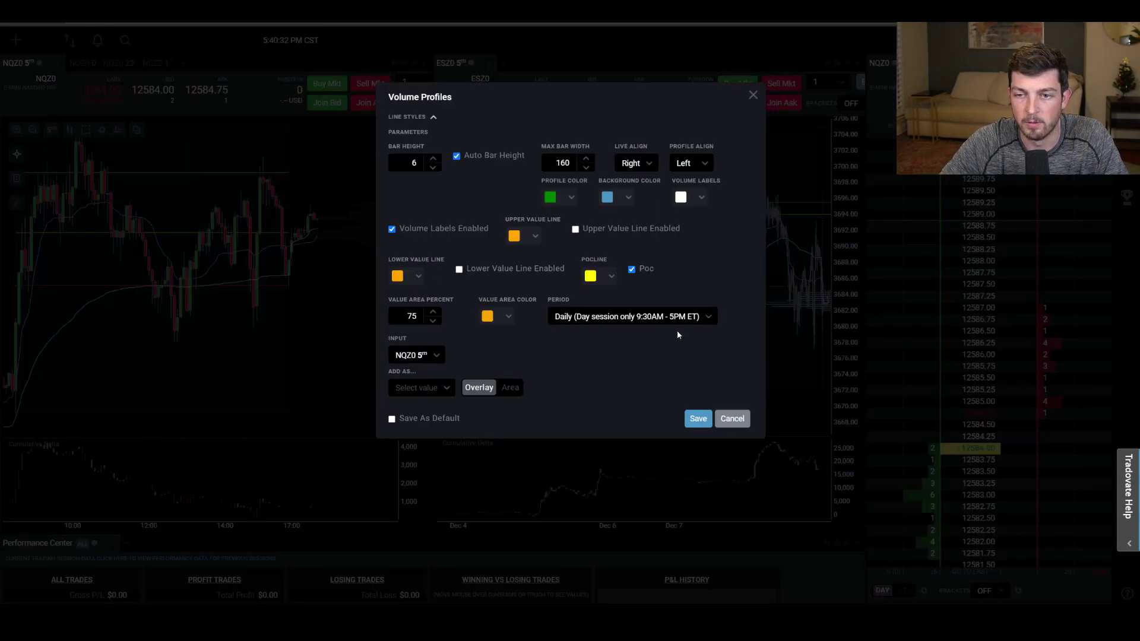
click(621, 324)
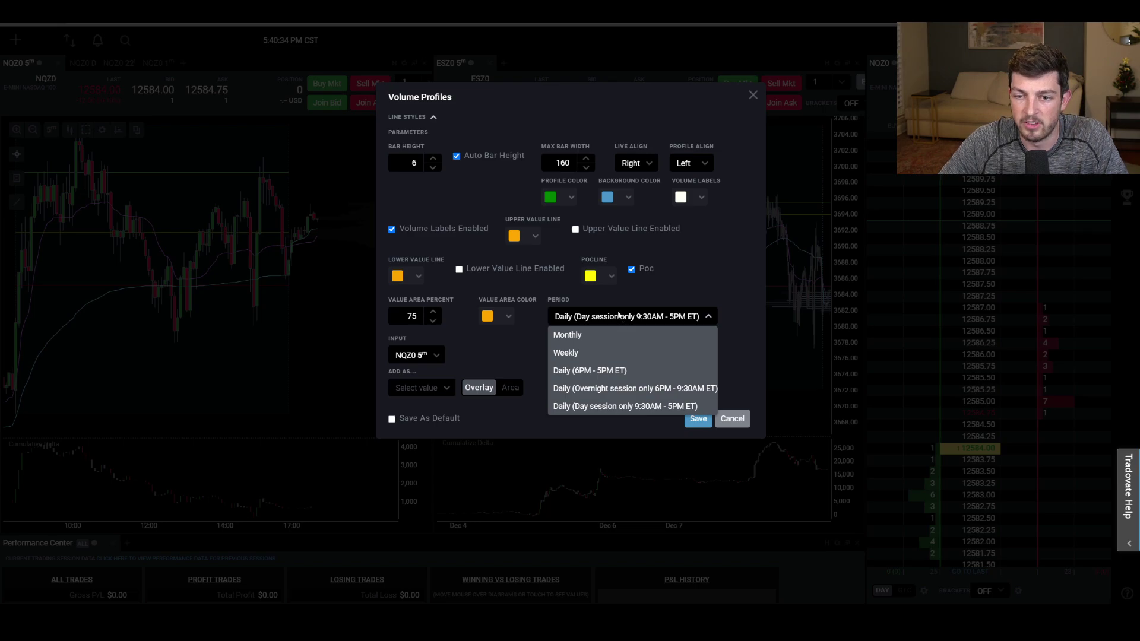
click(589, 371)
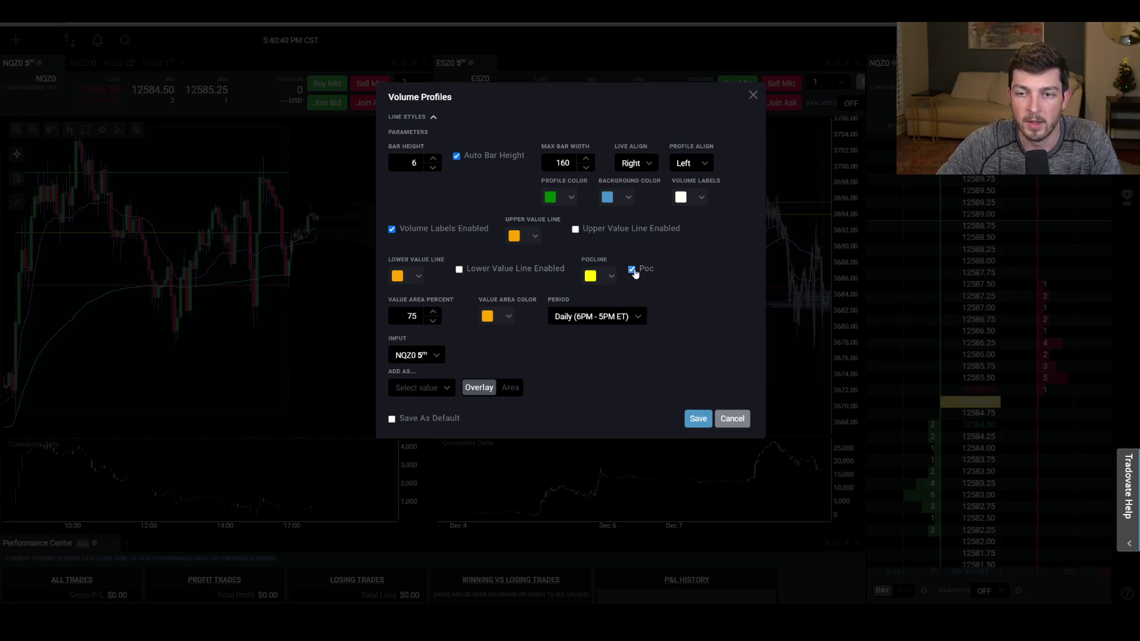
Disable the new Volume Profiles' volume labels and POC line, and save it with light grey profile and value area colors.
click(408, 234)
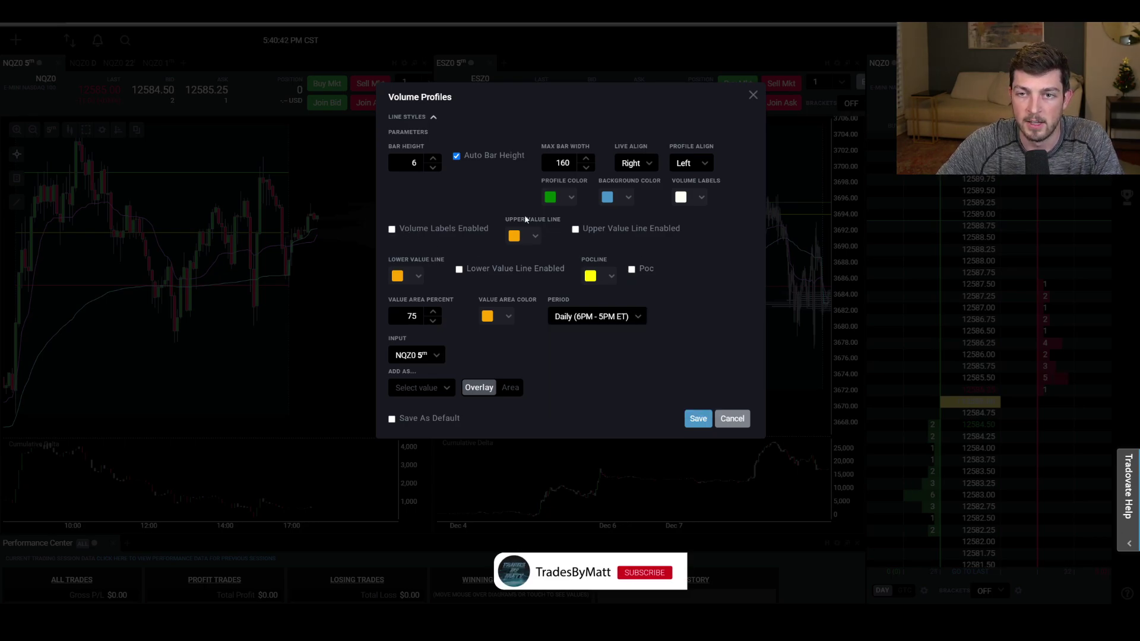
click(561, 197)
click(562, 229)
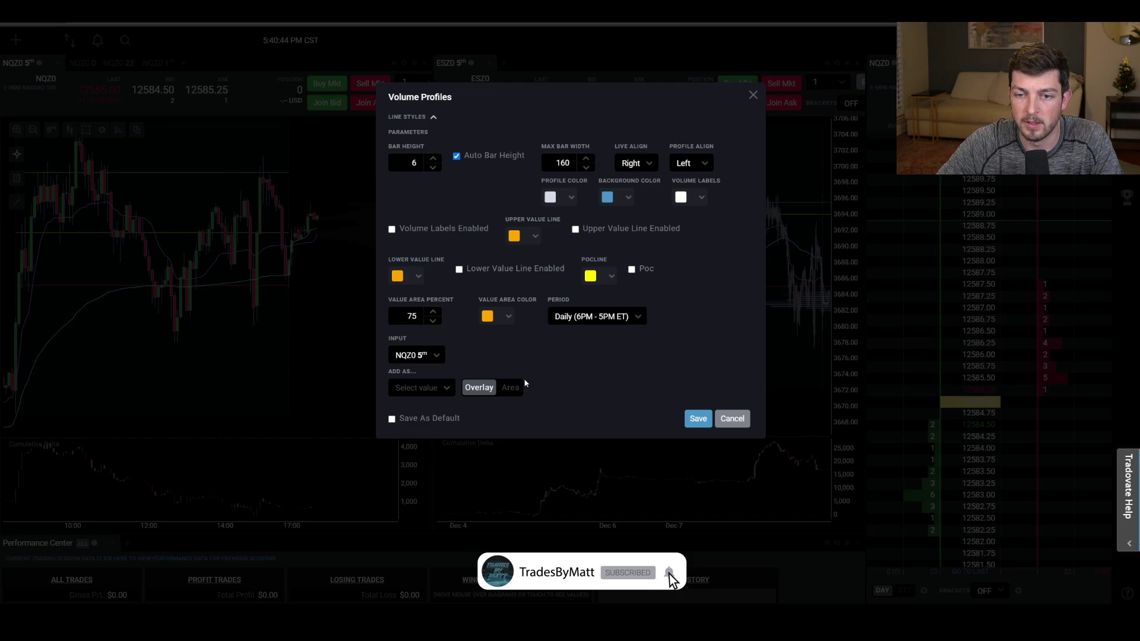
click(495, 316)
click(501, 335)
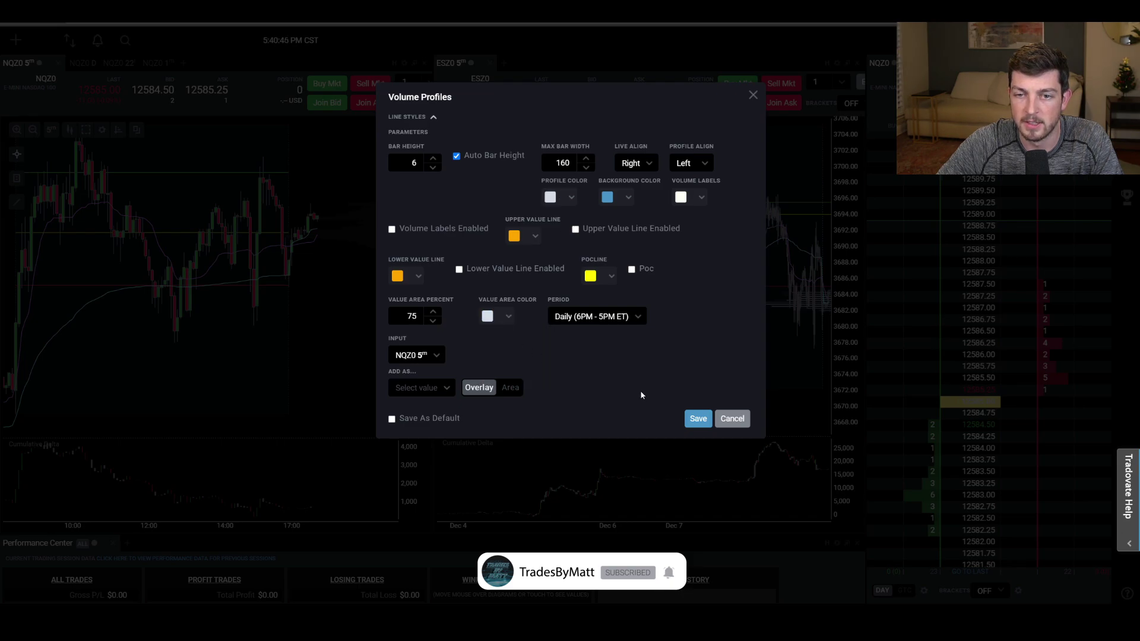
click(698, 419)
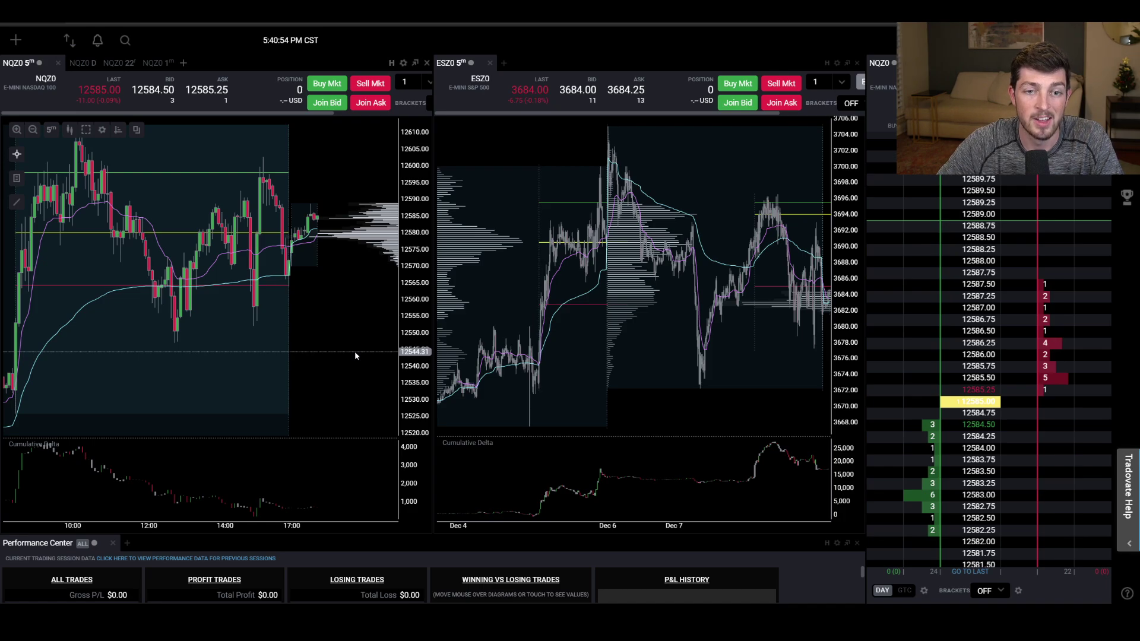
drag(345, 348, 322, 348)
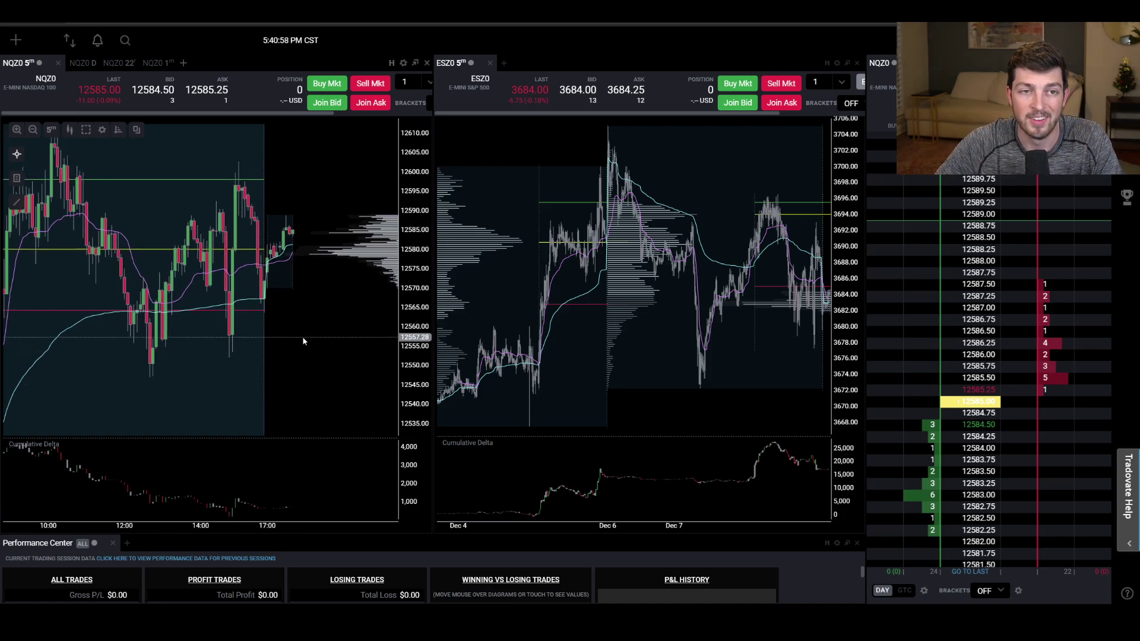
Remove the p2f - Adaptive Moving Average, the value-line Volume Profiles and the VWAP from the NQZ0 22 chart.
click(112, 64)
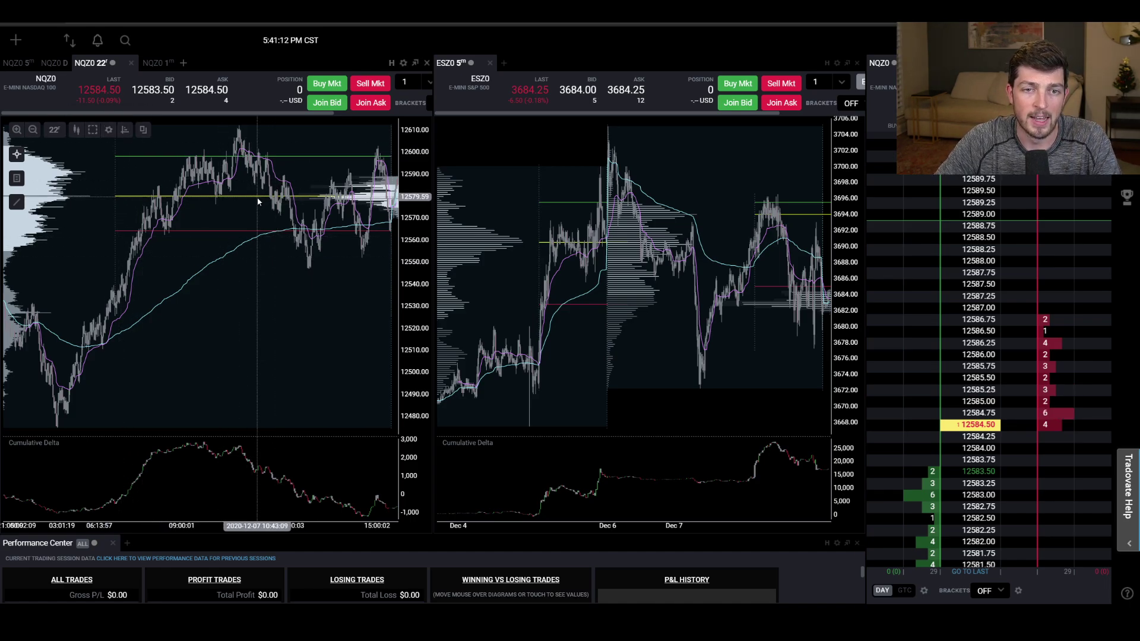
drag(297, 238, 254, 283)
scroll(342, 281, up, 5)
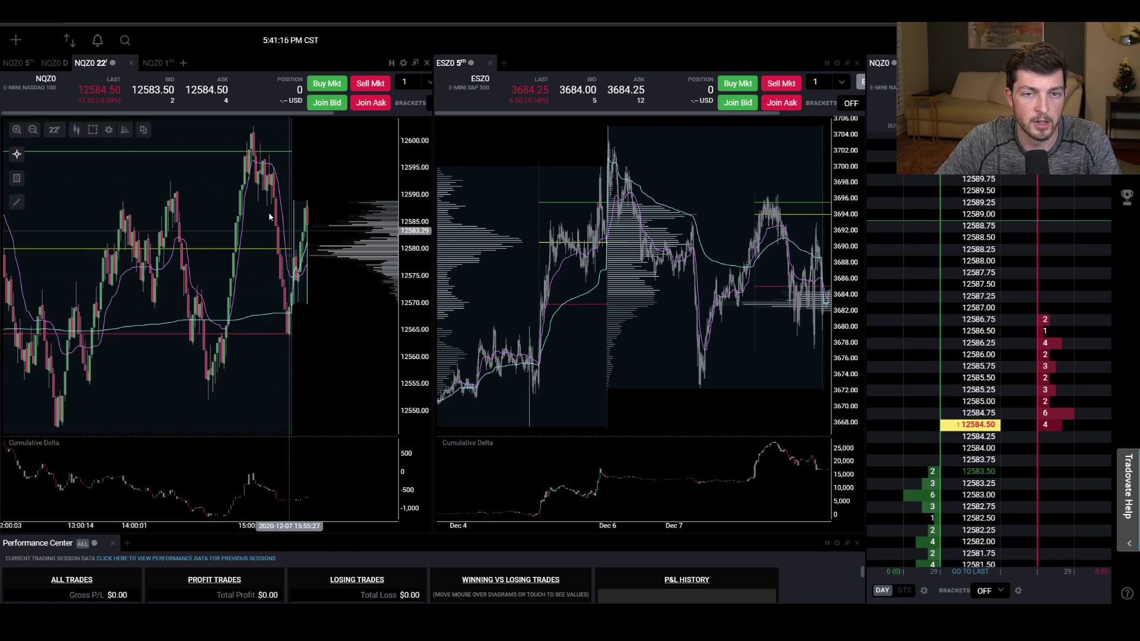
click(124, 130)
click(108, 130)
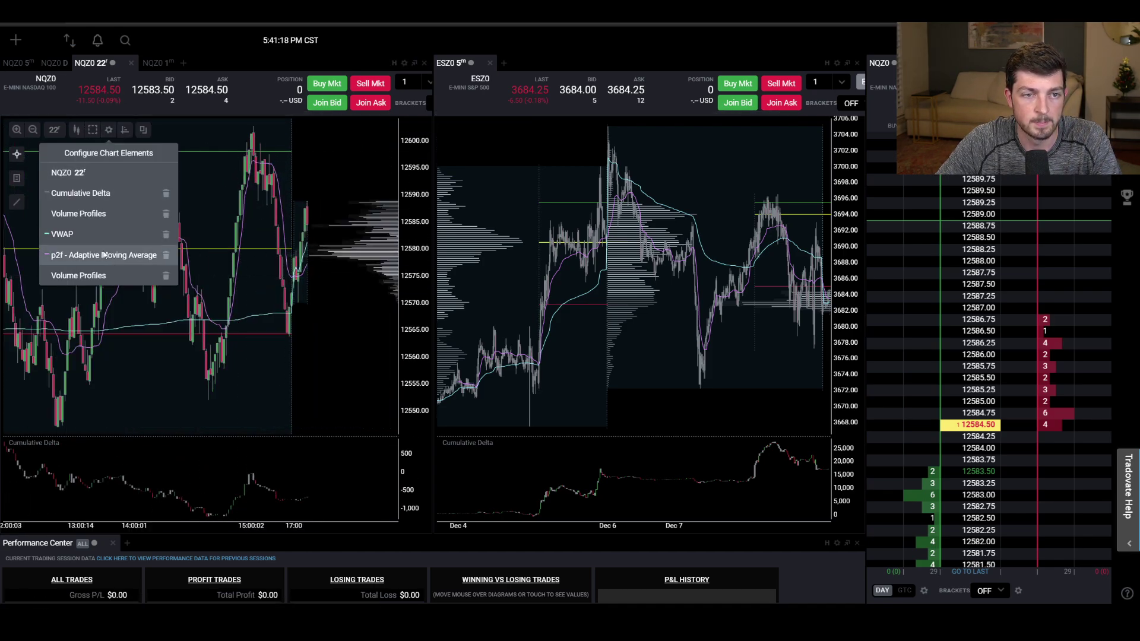
click(167, 256)
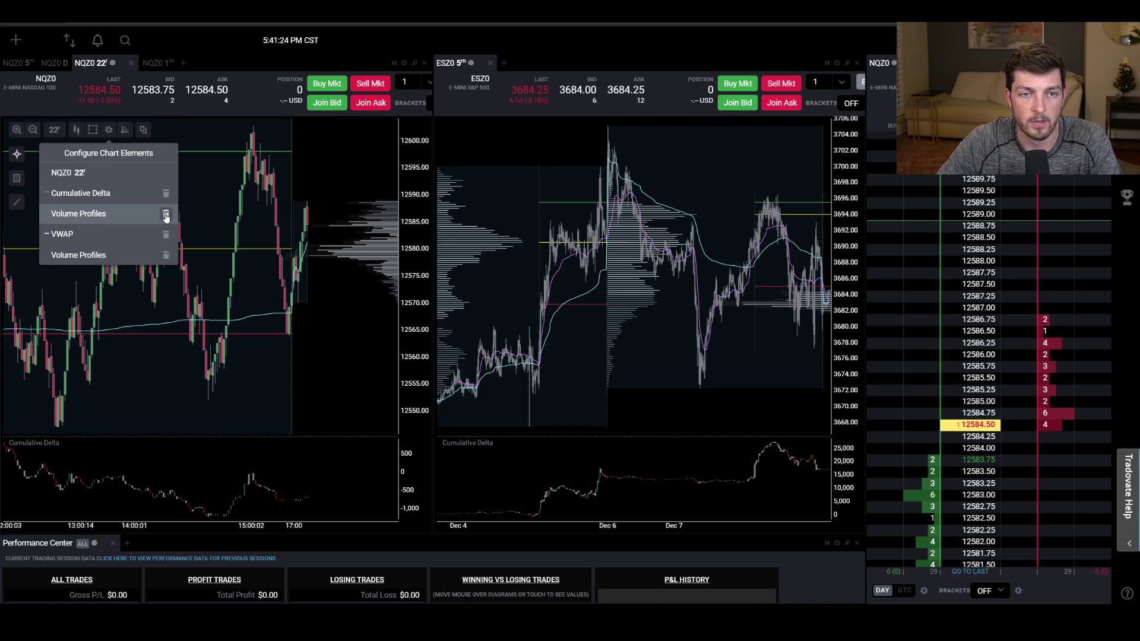
click(166, 215)
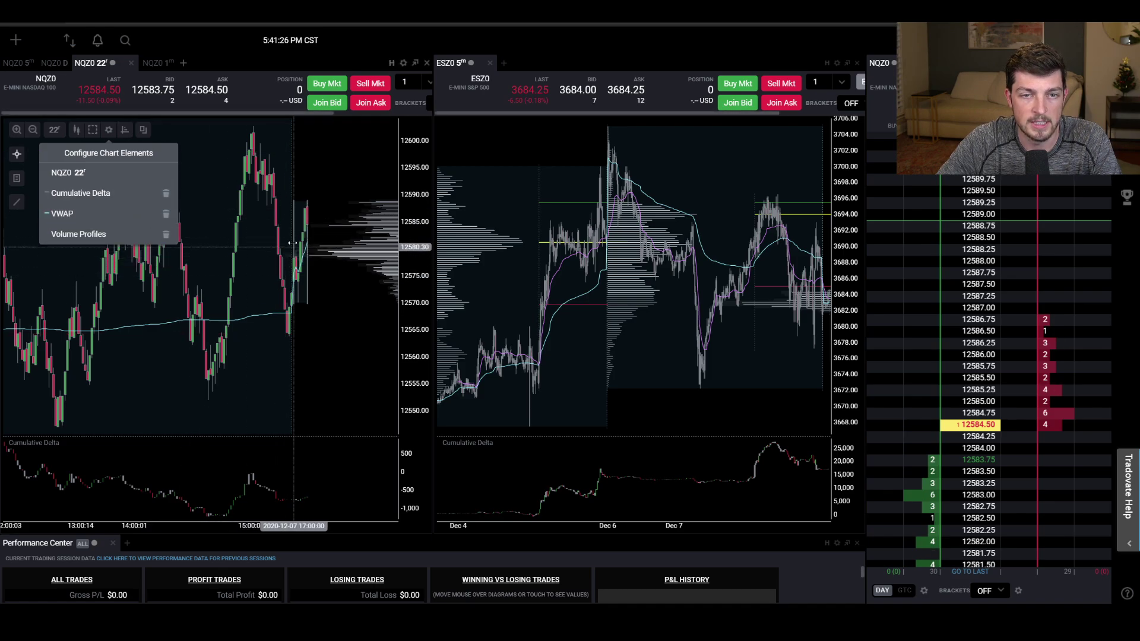
click(167, 216)
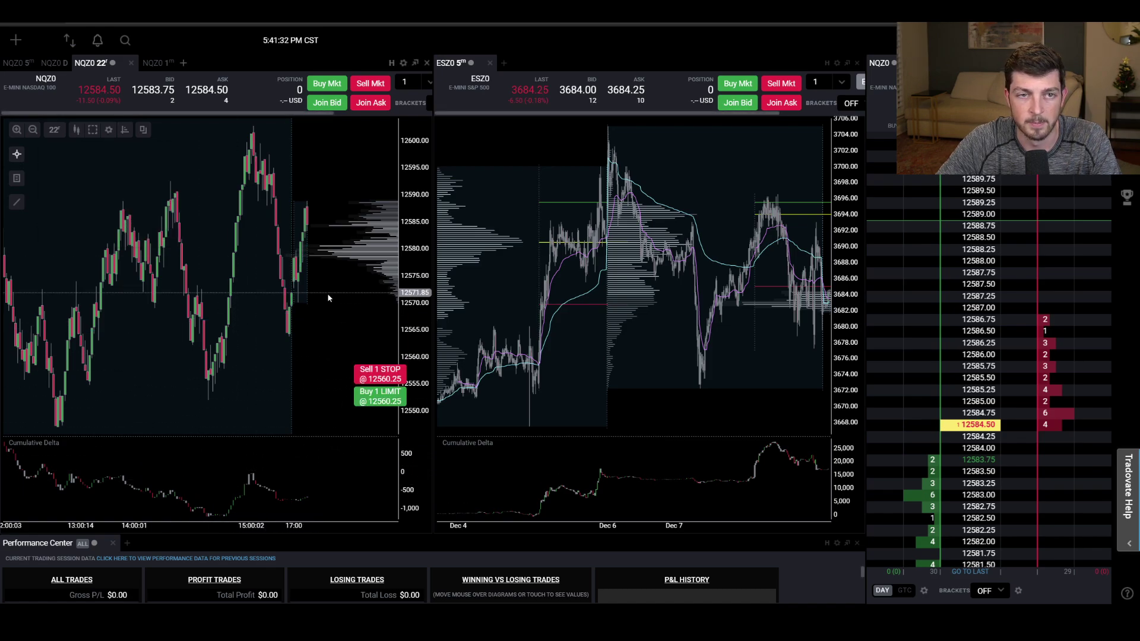
Search the community indicators for "vwap ba" and close the list.
click(124, 131)
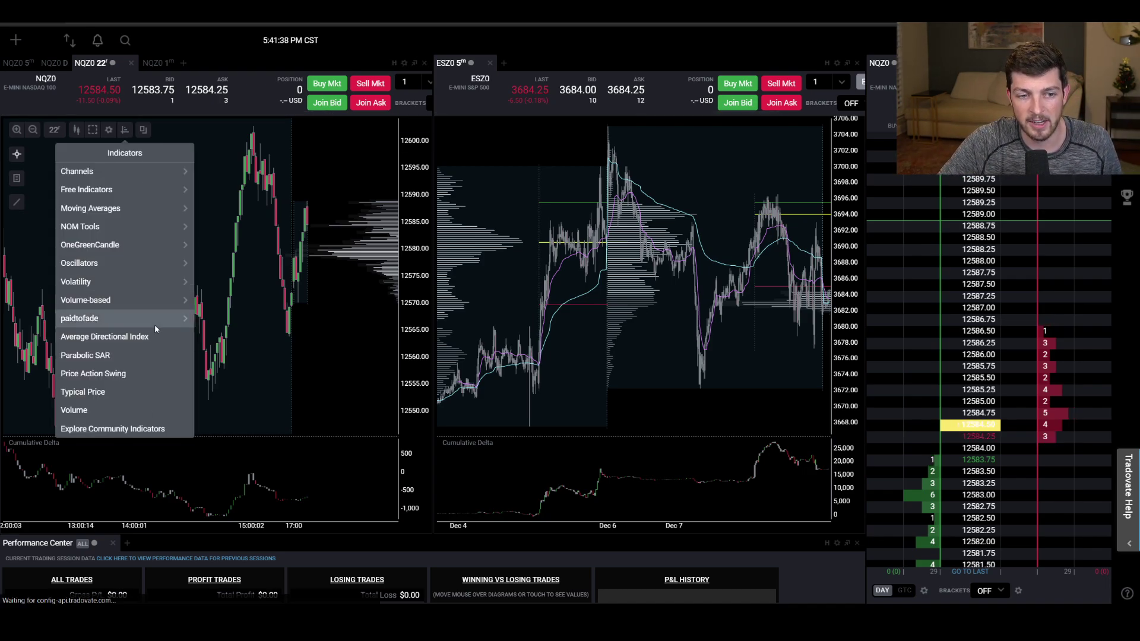
click(116, 428)
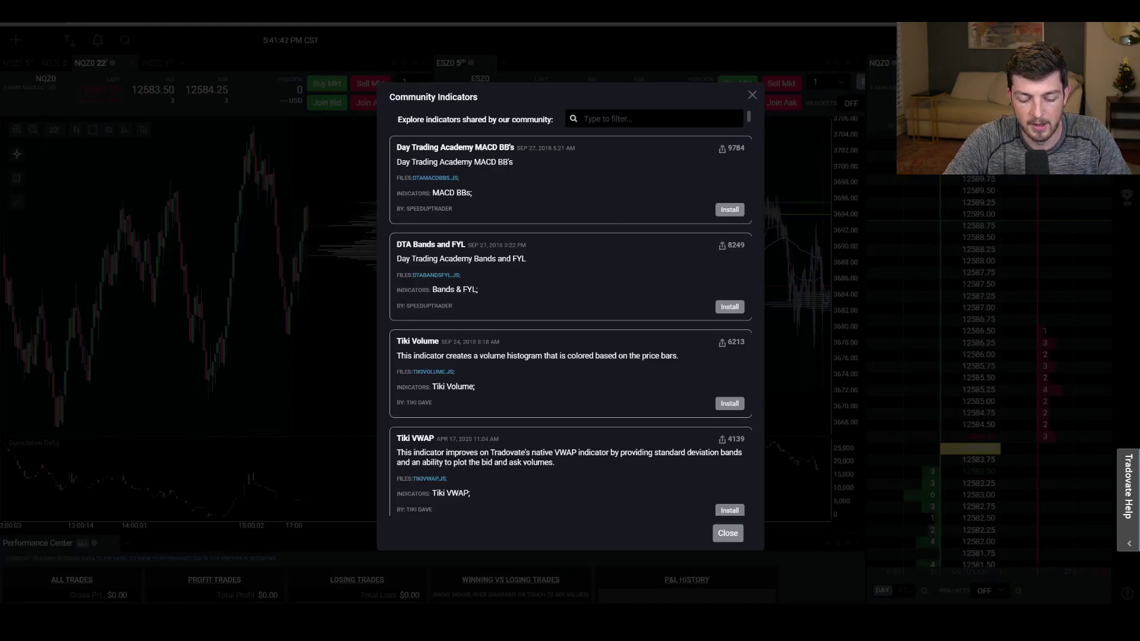
text(vwap ba)
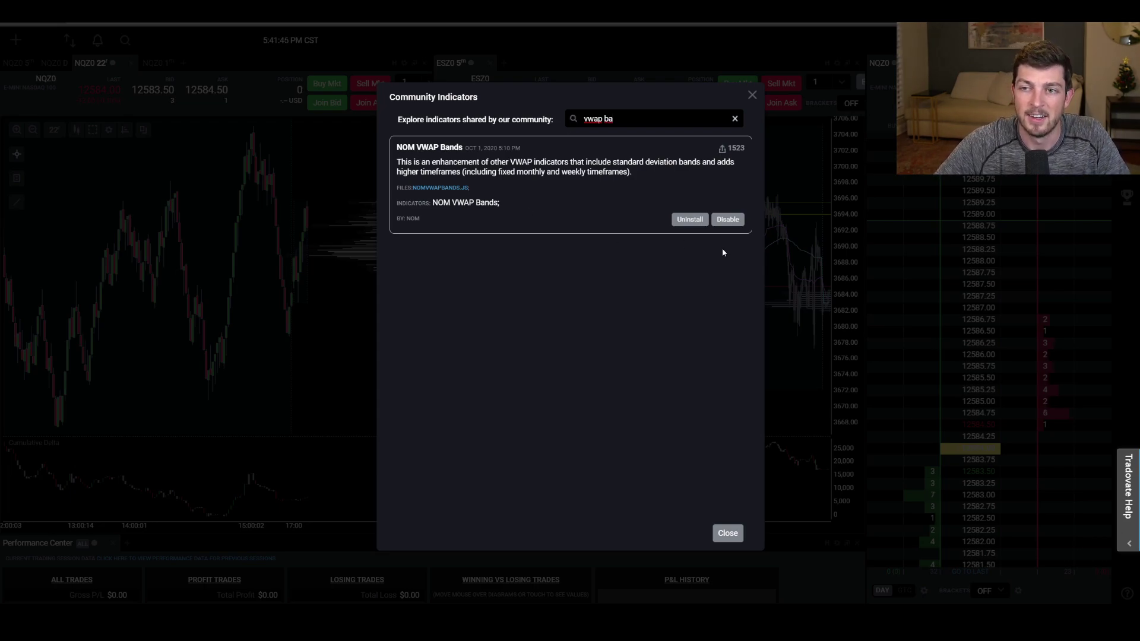
click(752, 96)
Add NOM VWAP Bands to the NQZ0 22 chart as a daily overlay with band standard deviations 1.0 and 2.0.
click(125, 129)
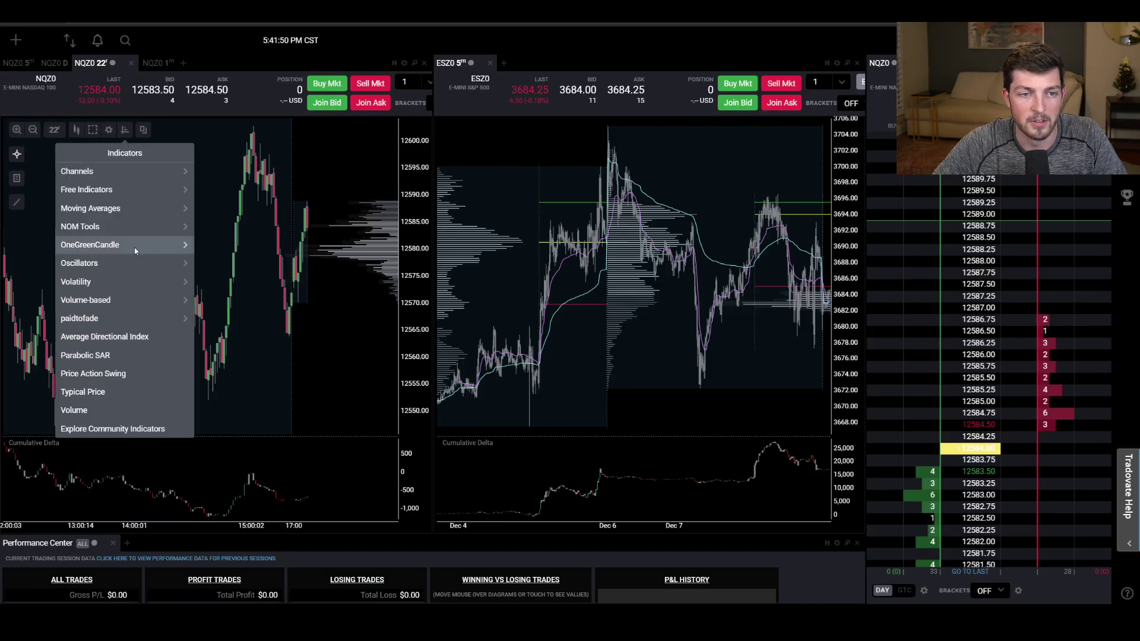
click(72, 231)
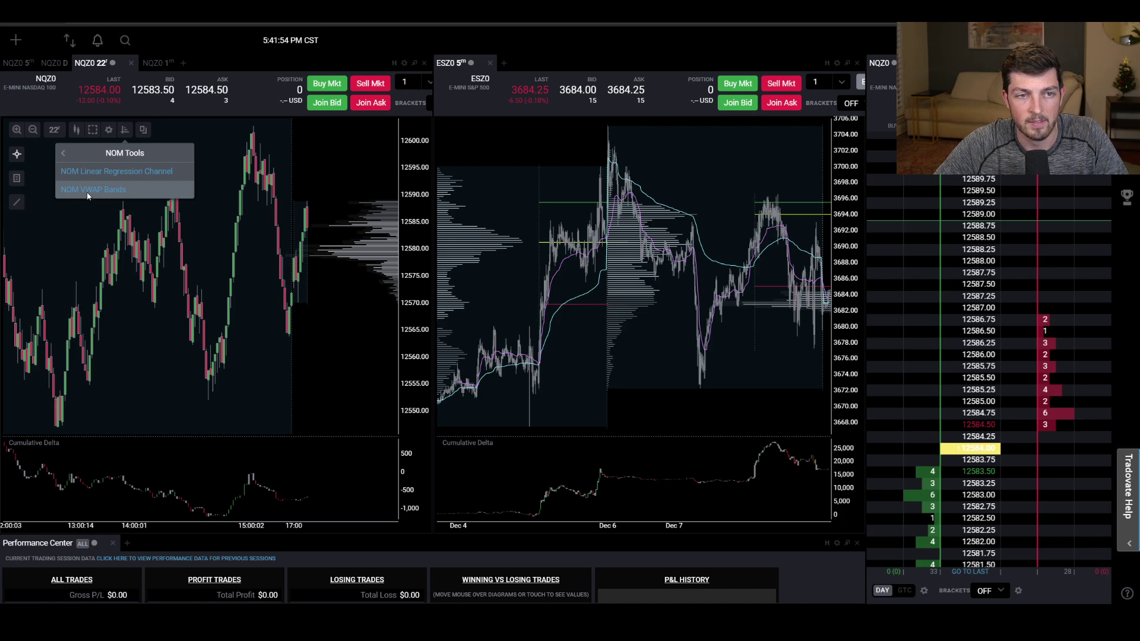
click(88, 193)
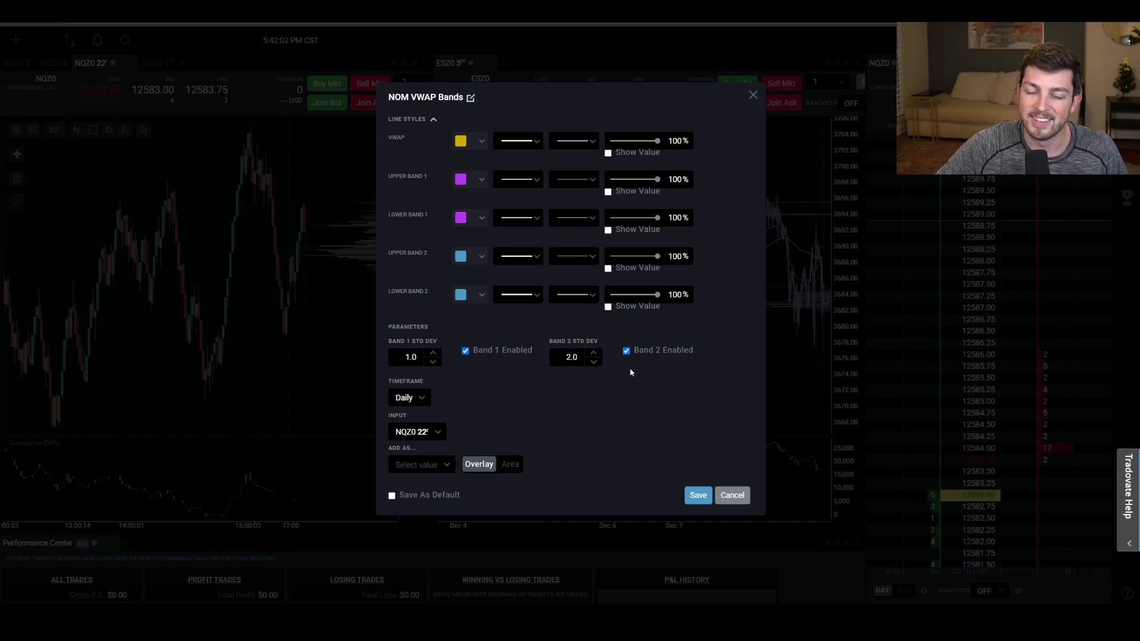
click(469, 143)
click(488, 161)
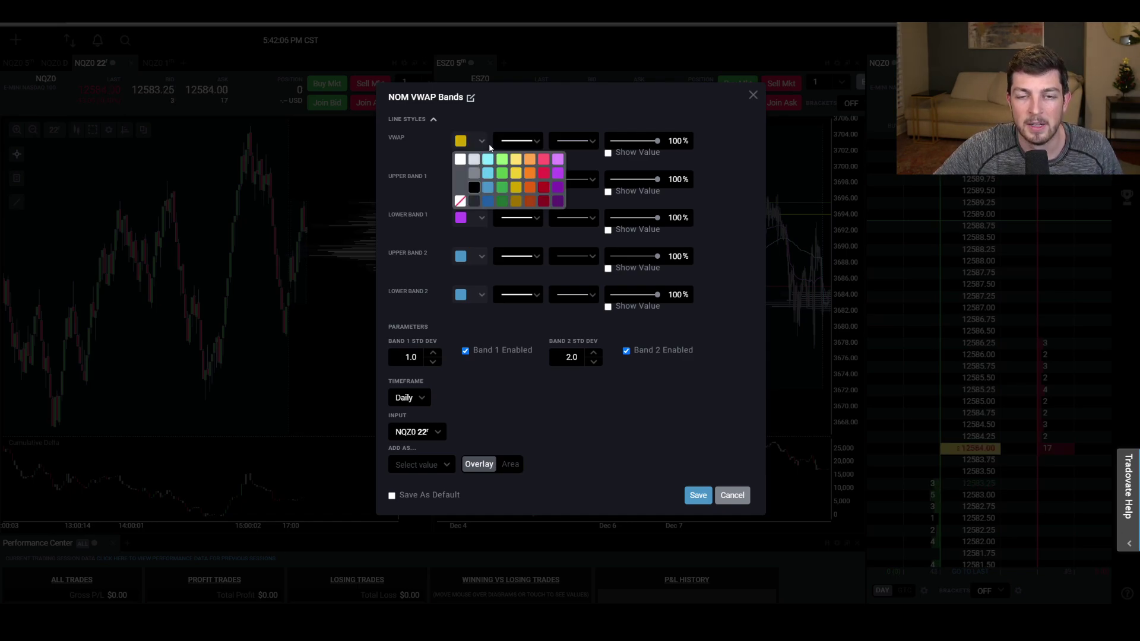
click(493, 109)
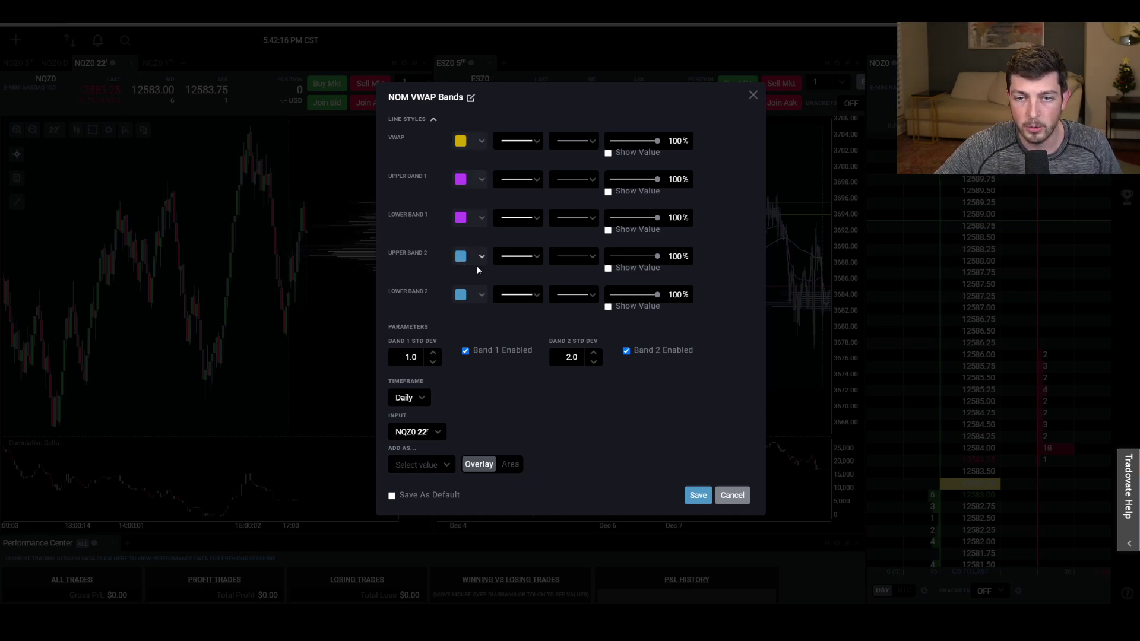
click(698, 495)
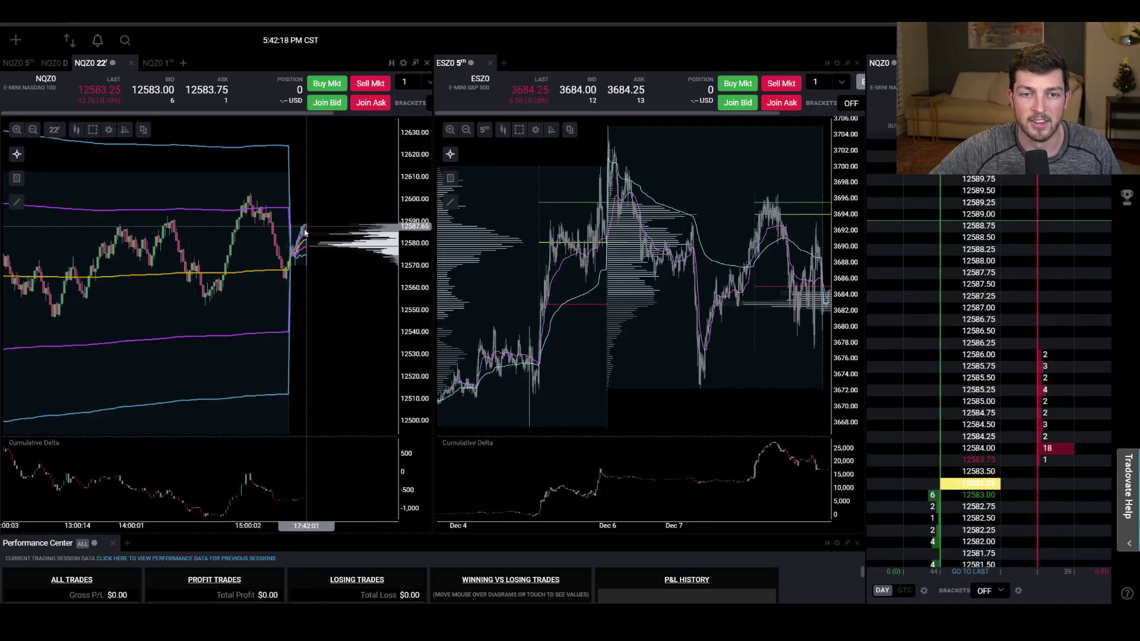
scroll(275, 267, up, 5)
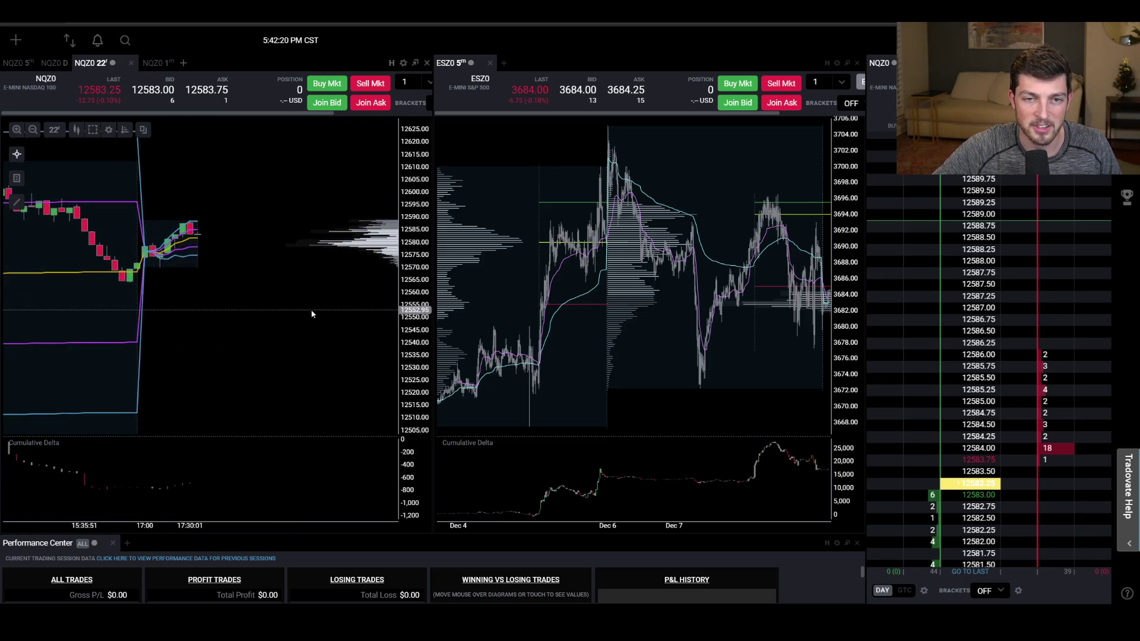
drag(238, 313, 305, 318)
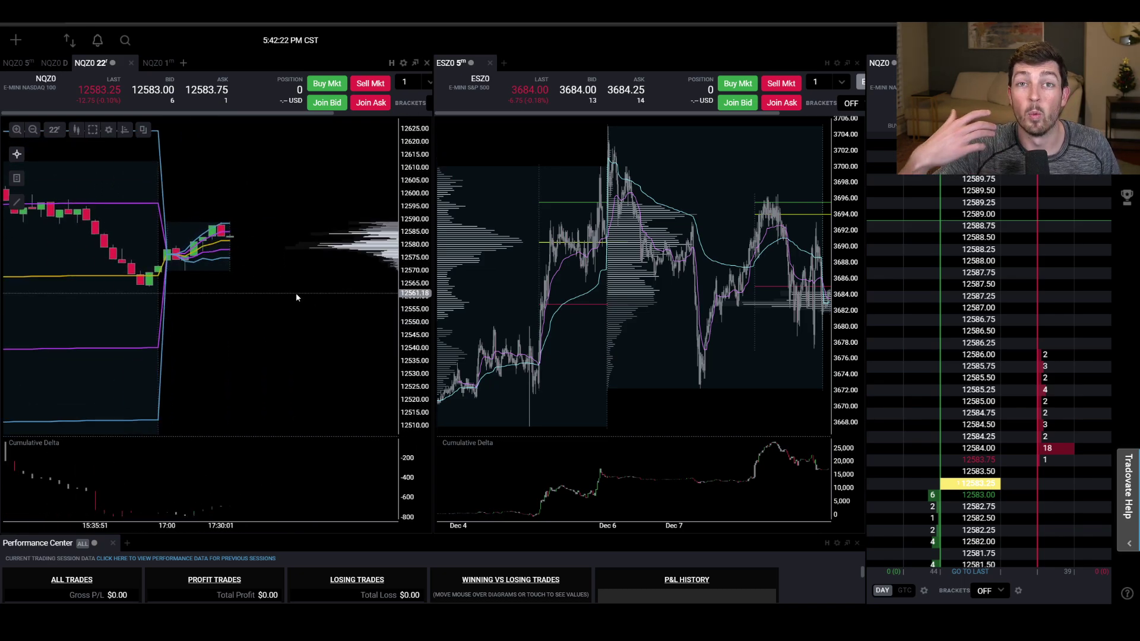
Start a second NOM VWAP Bands with standard deviations 1.5 and 3.0, coloring the upper and lower band 2 lines red.
click(124, 131)
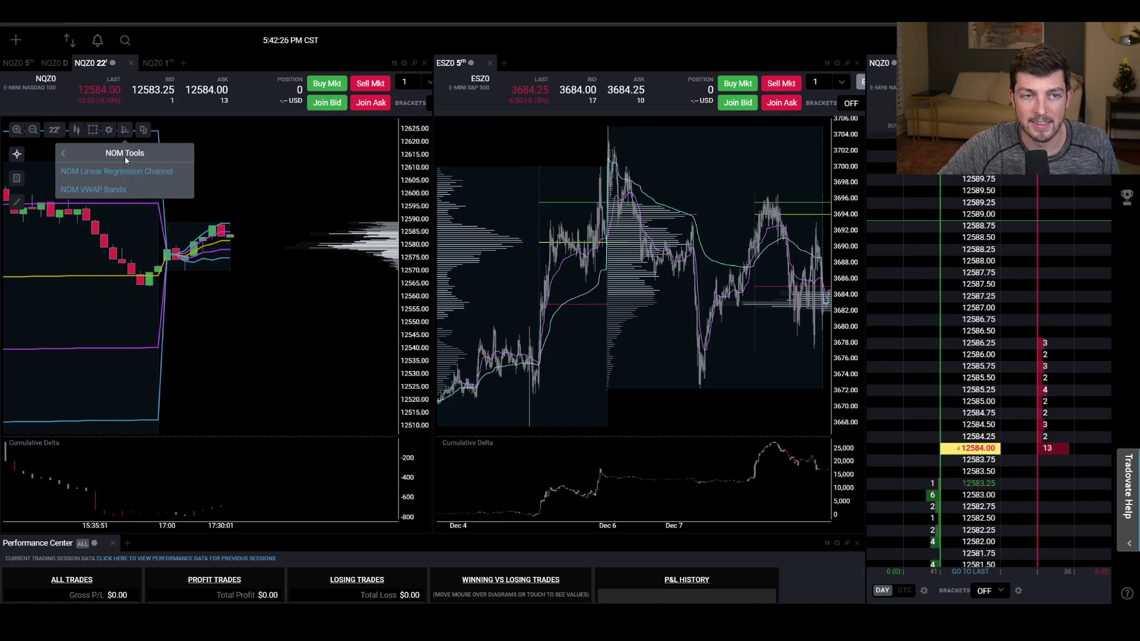
click(102, 190)
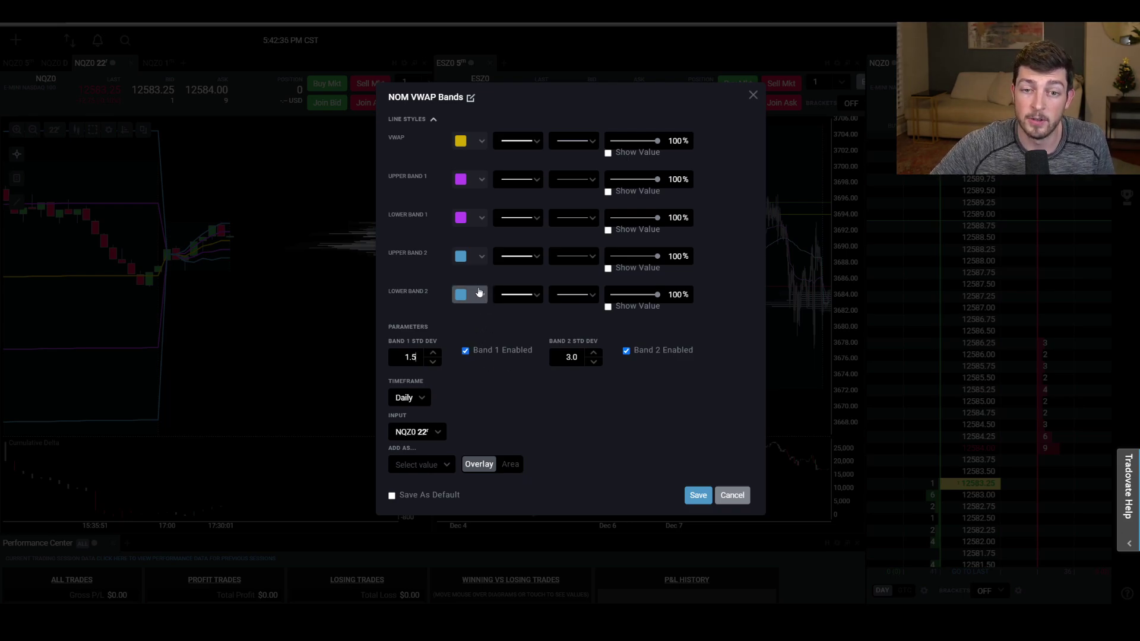
click(484, 265)
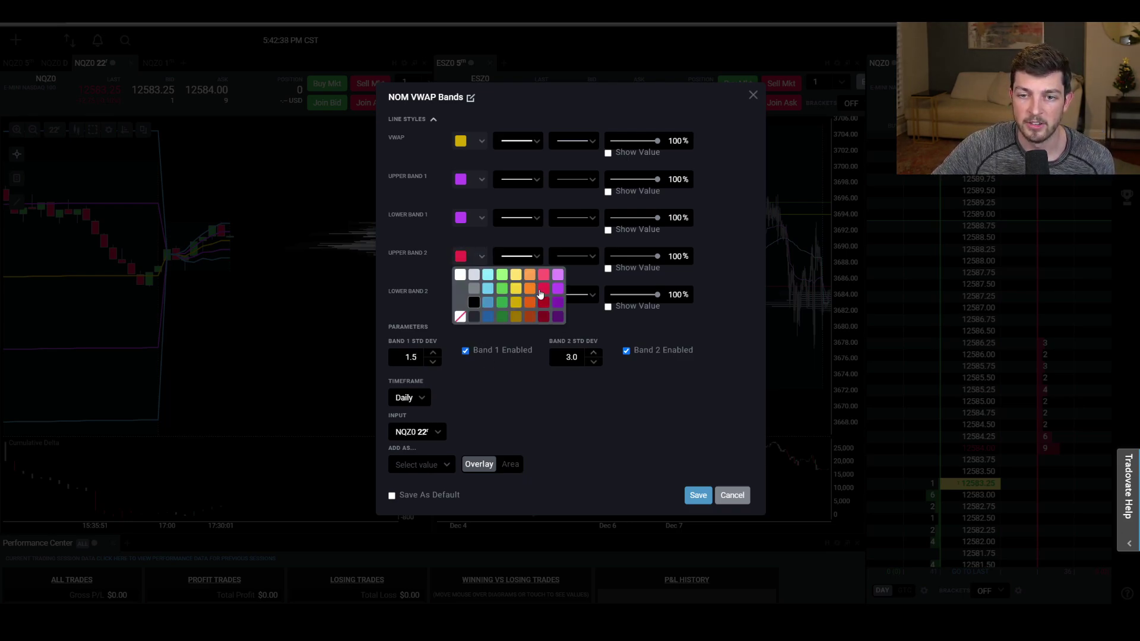
click(540, 293)
click(466, 295)
click(544, 328)
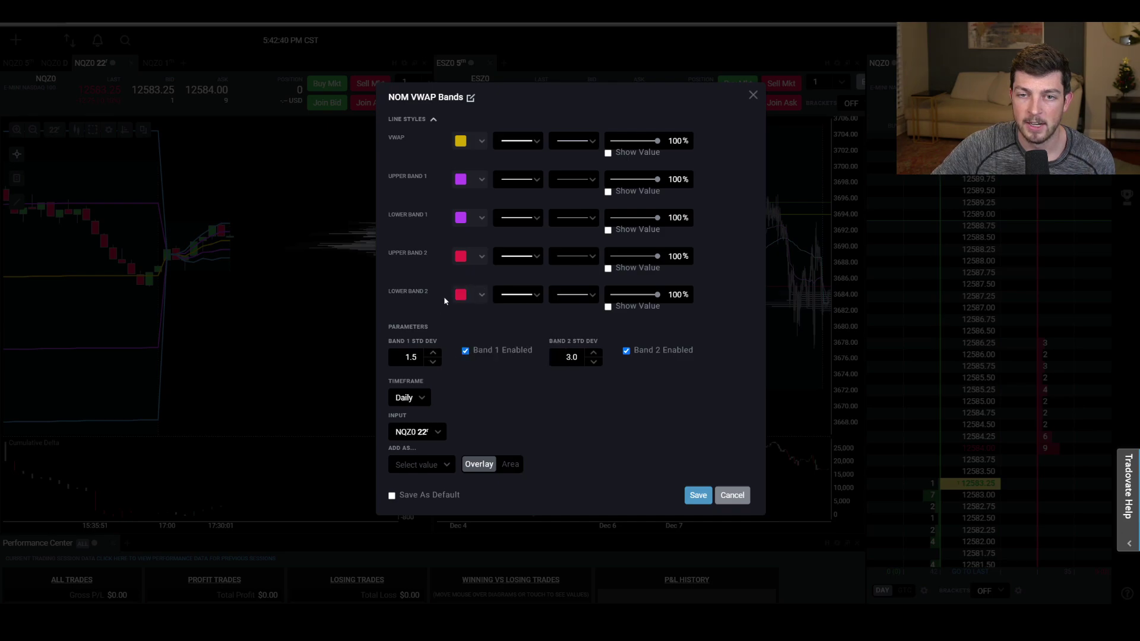
Color the second NOM VWAP Bands' upper and lower band 1 lines orange at 20% opacity.
click(463, 180)
click(529, 212)
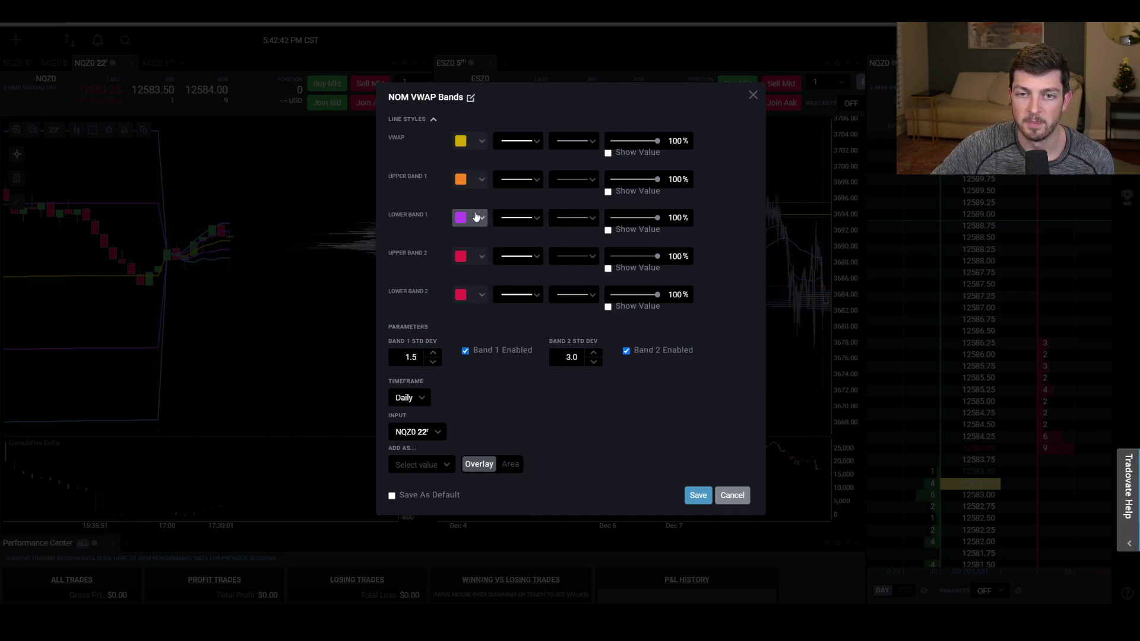
click(469, 218)
click(526, 250)
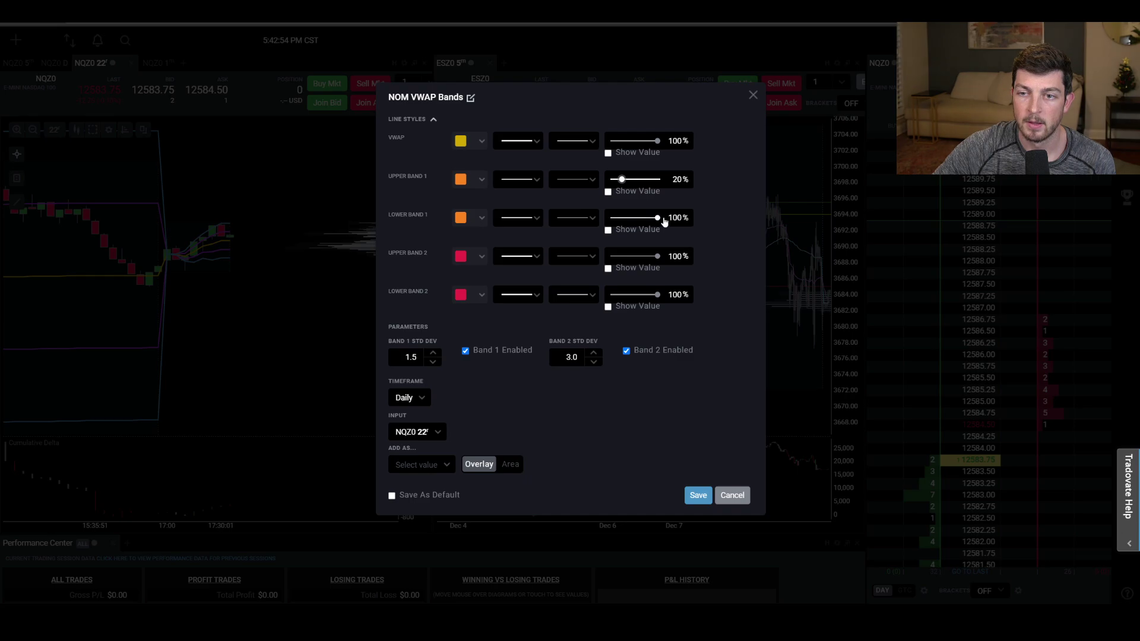
drag(658, 217, 624, 221)
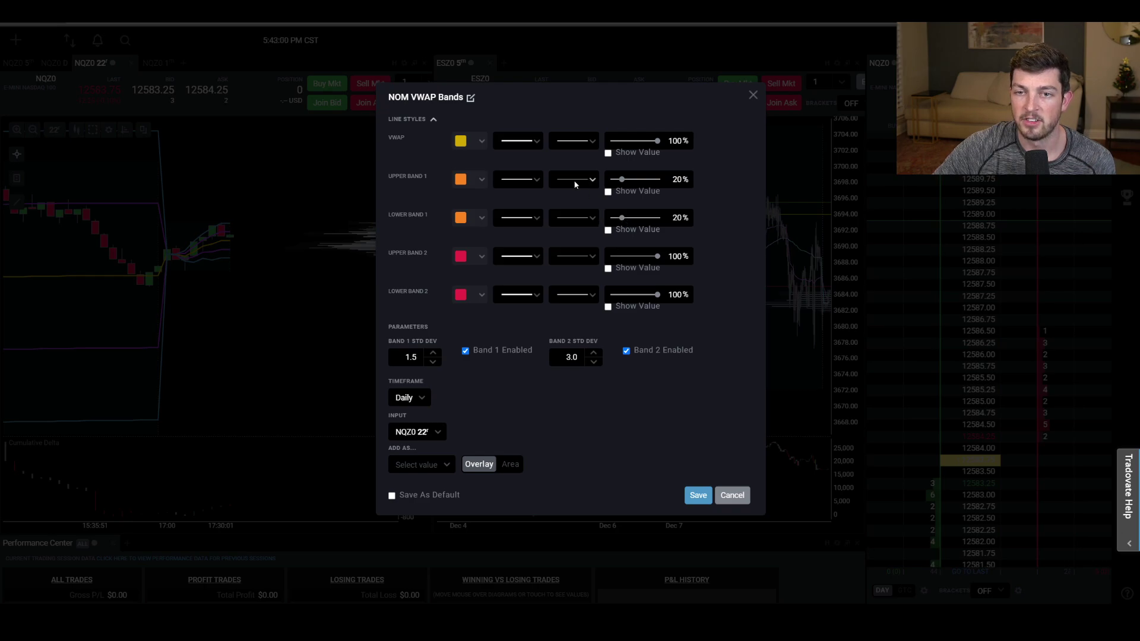
Apply a dotted line style to the upper and lower band 1 lines and save the second NOM VWAP Bands.
click(575, 184)
click(574, 218)
click(573, 218)
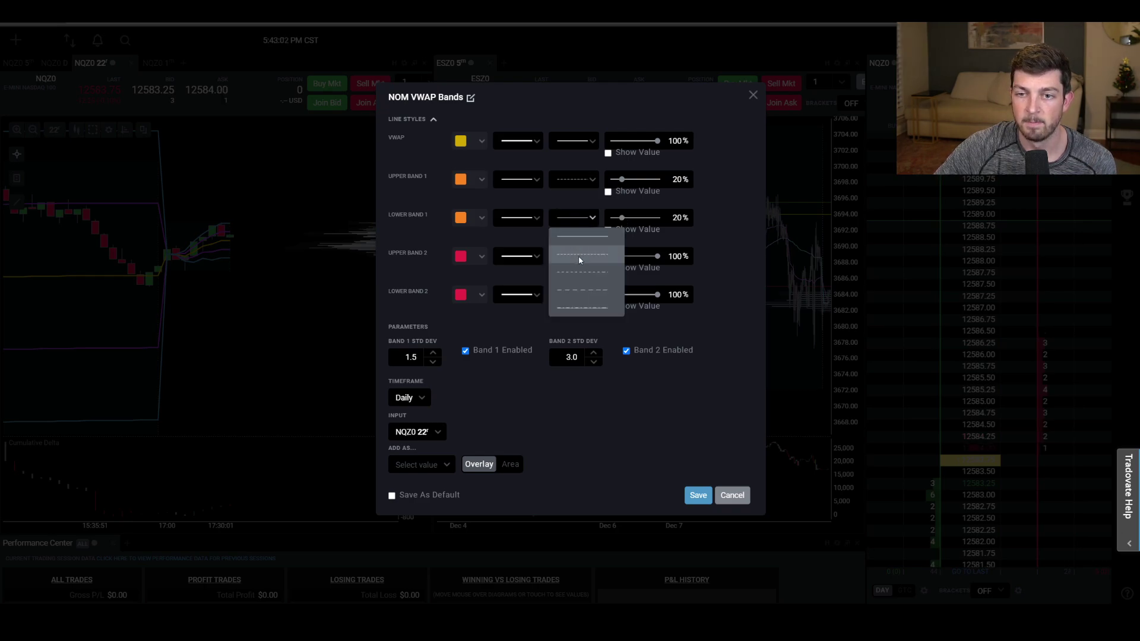
click(579, 257)
click(698, 496)
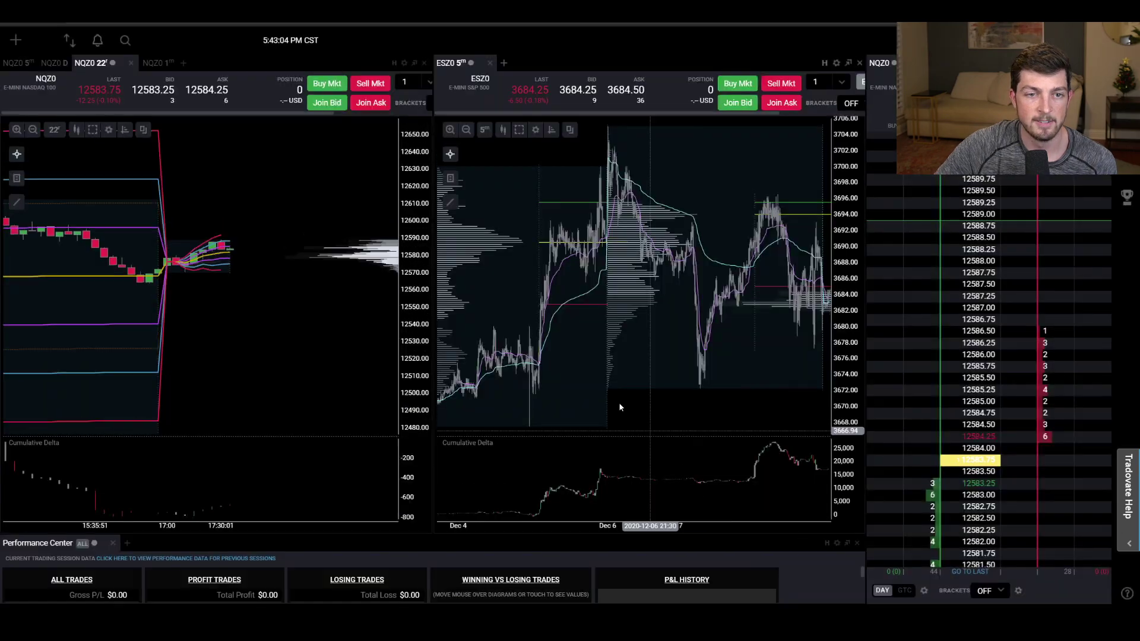
drag(203, 177, 310, 194)
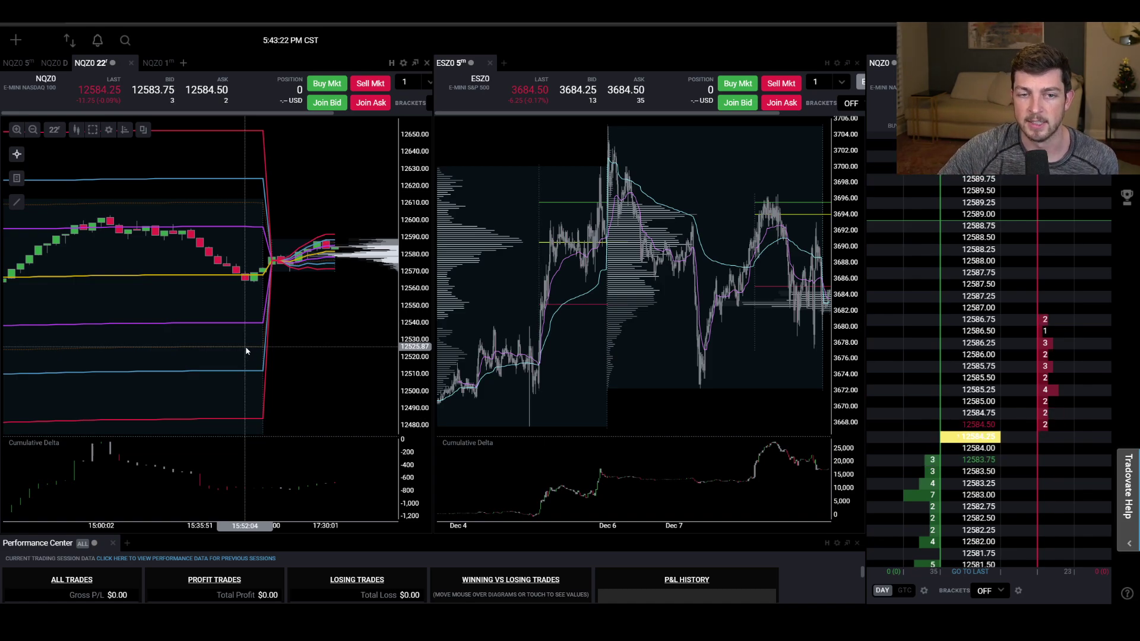
scroll(315, 332, up, 3)
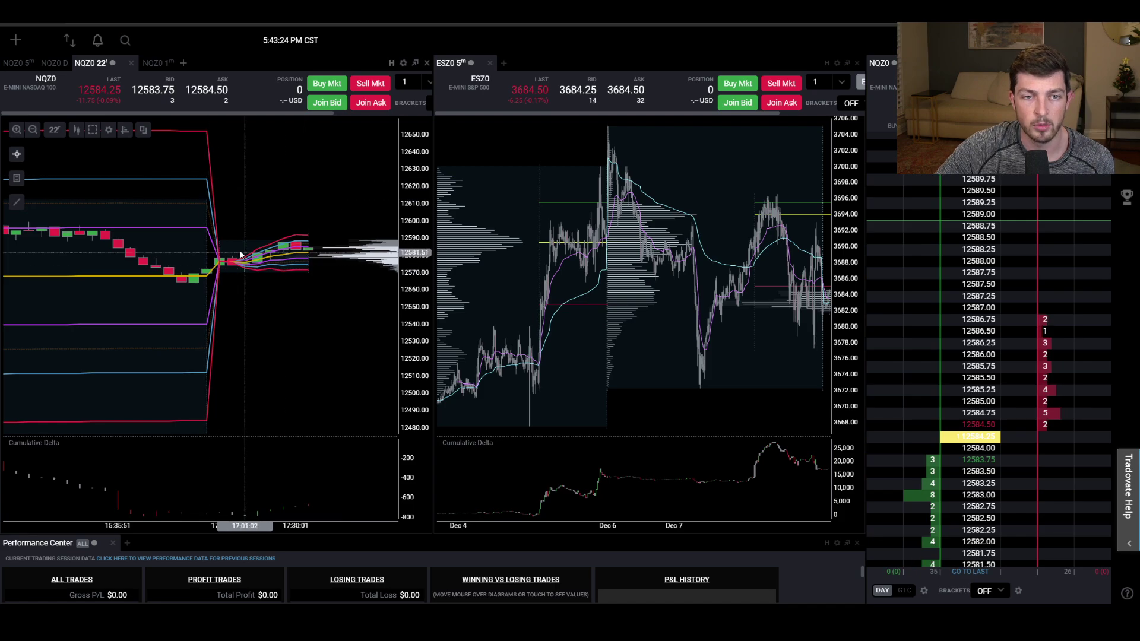